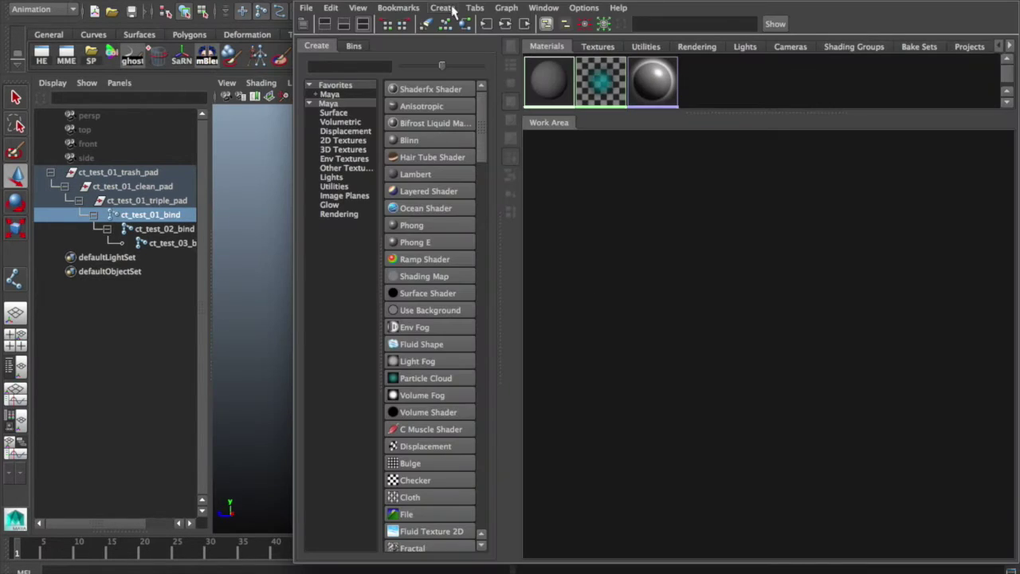
Clear the Hypershade window from the viewport and check the joint chain that starts at ct_test_01_bind
{"action": "left_click_drag", "start_coordinate": [450, 2], "coordinate": [307, 1]}
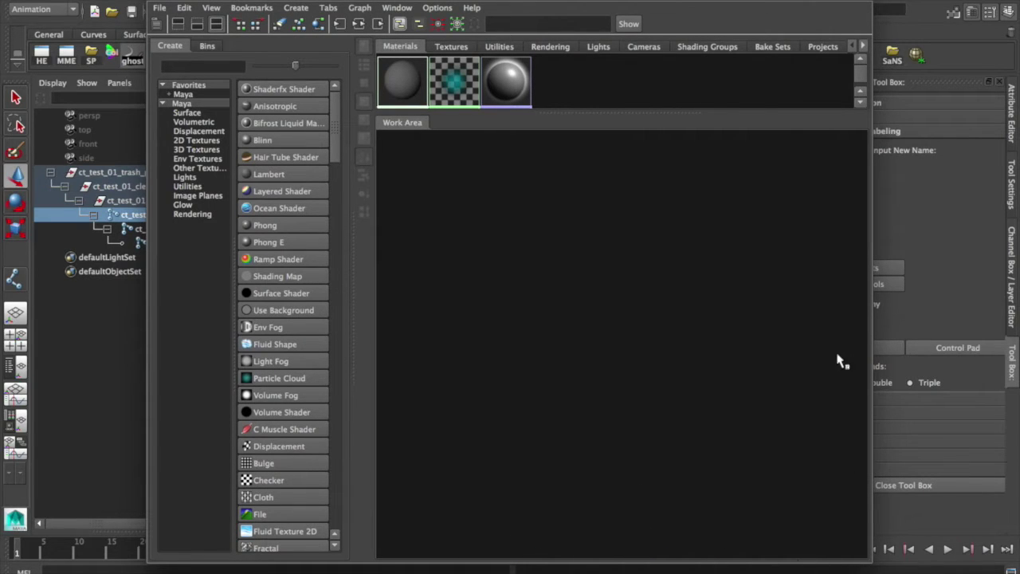
{"action": "left_click_drag", "start_coordinate": [871, 322], "coordinate": [955, 324]}
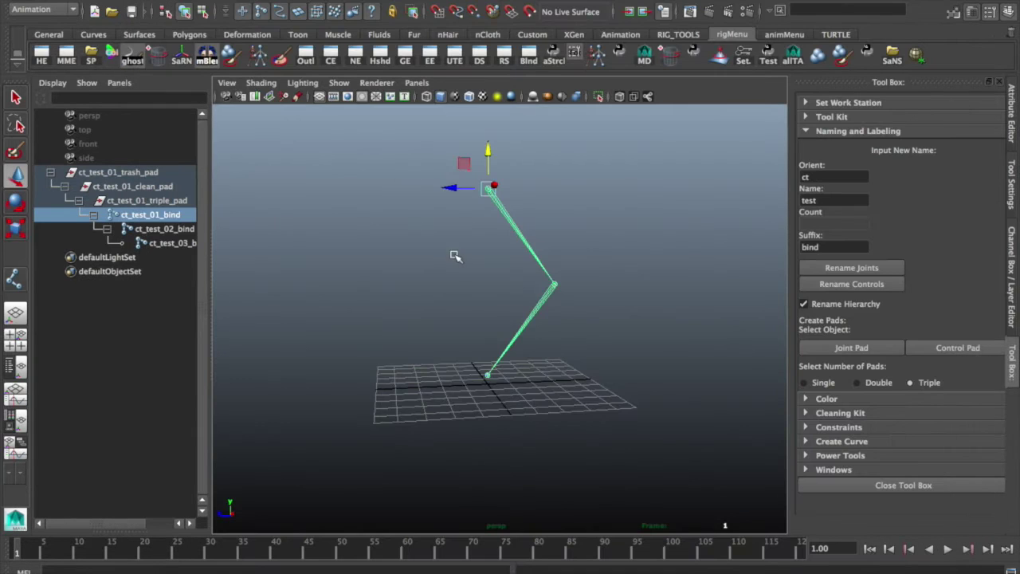
{"action": "left_click_drag", "start_coordinate": [455, 255], "coordinate": [429, 263], "text": "alt"}
{"action": "left_click", "coordinate": [547, 262]}
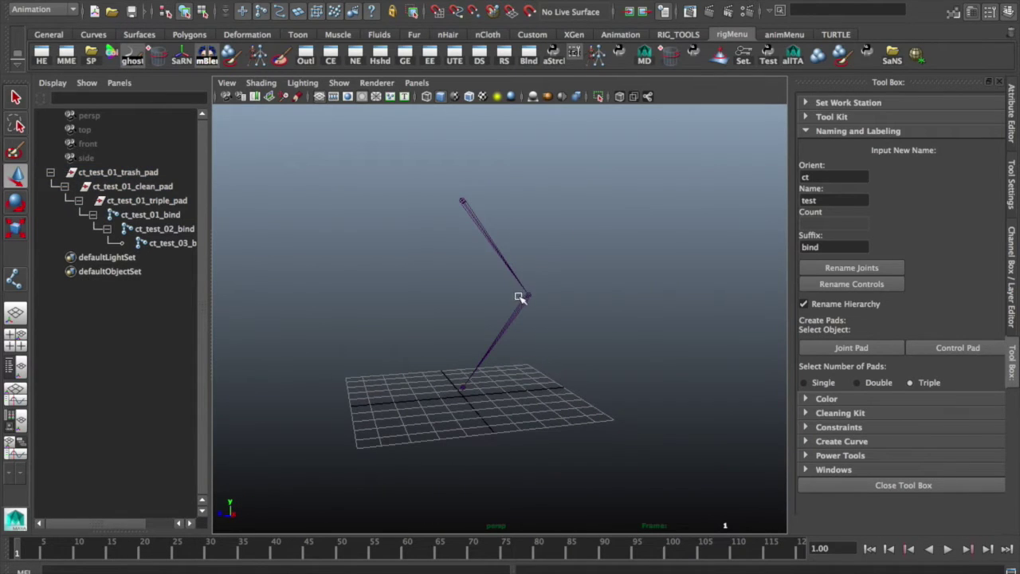
{"action": "left_click", "coordinate": [148, 215]}
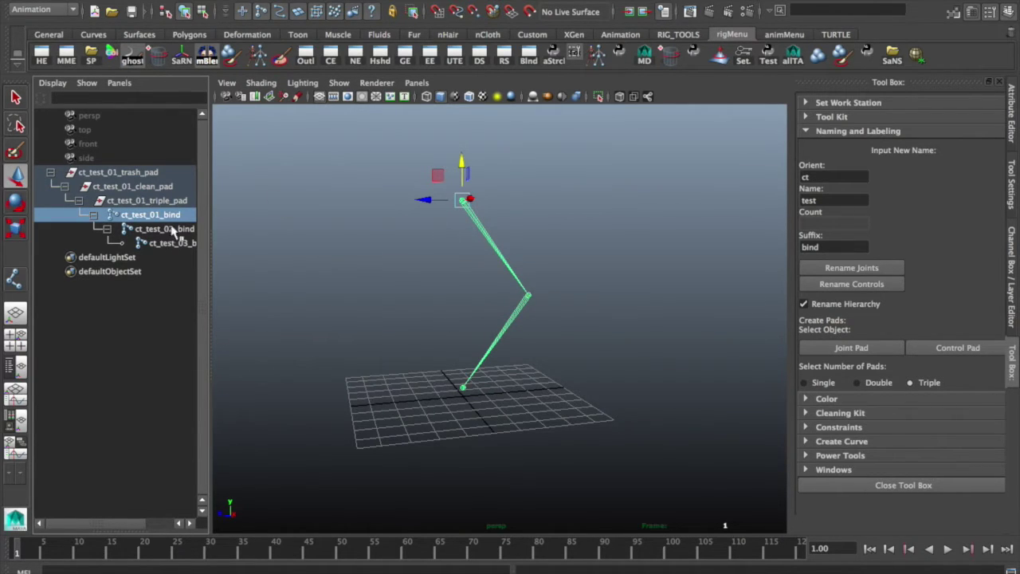
{"action": "left_click", "coordinate": [439, 298]}
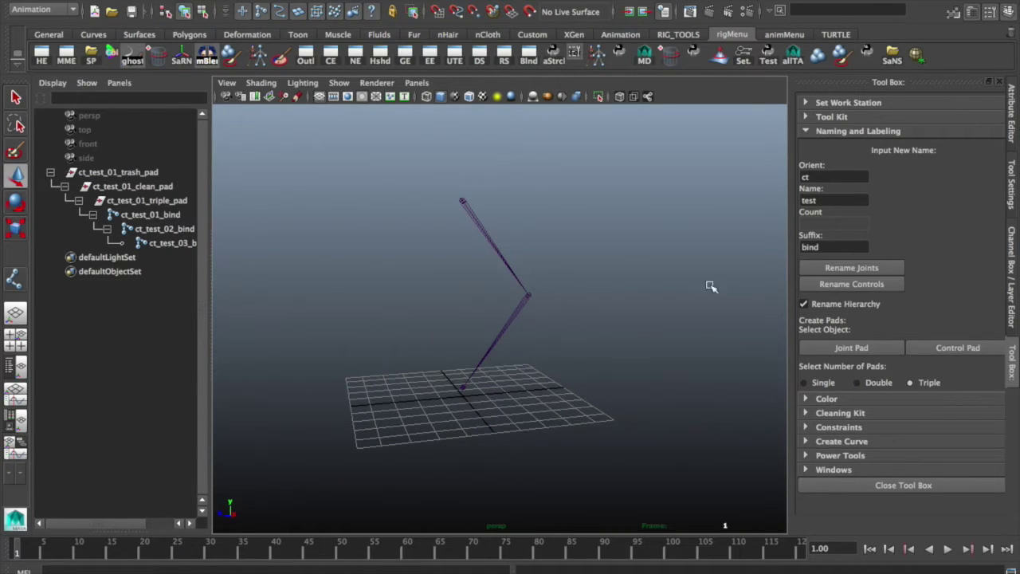
Create an IK handle with the IK Handle Tool from ct_test_01_bind to the third joint of the chain
{"action": "left_click", "coordinate": [1012, 368]}
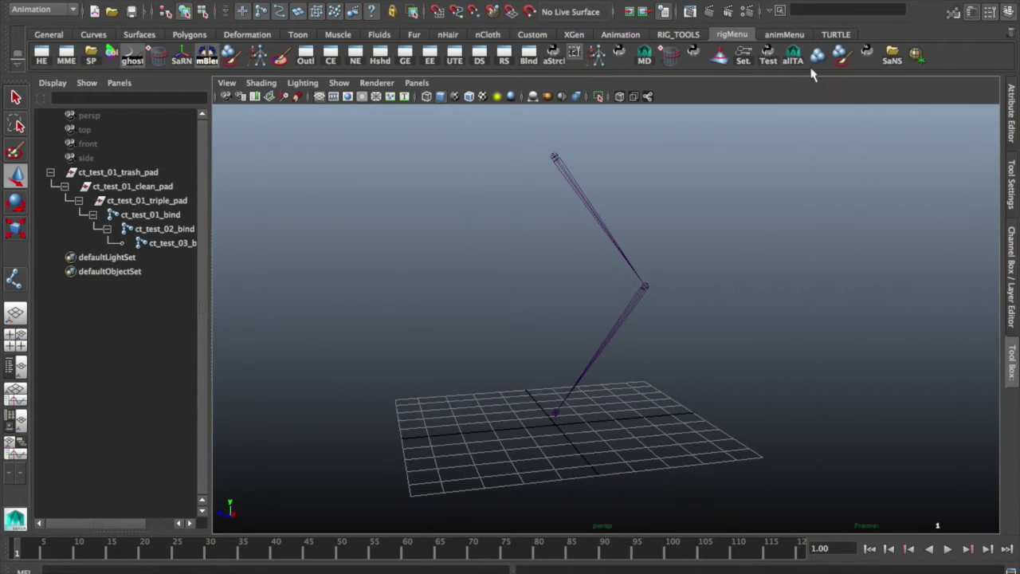
{"action": "left_click", "coordinate": [590, 0]}
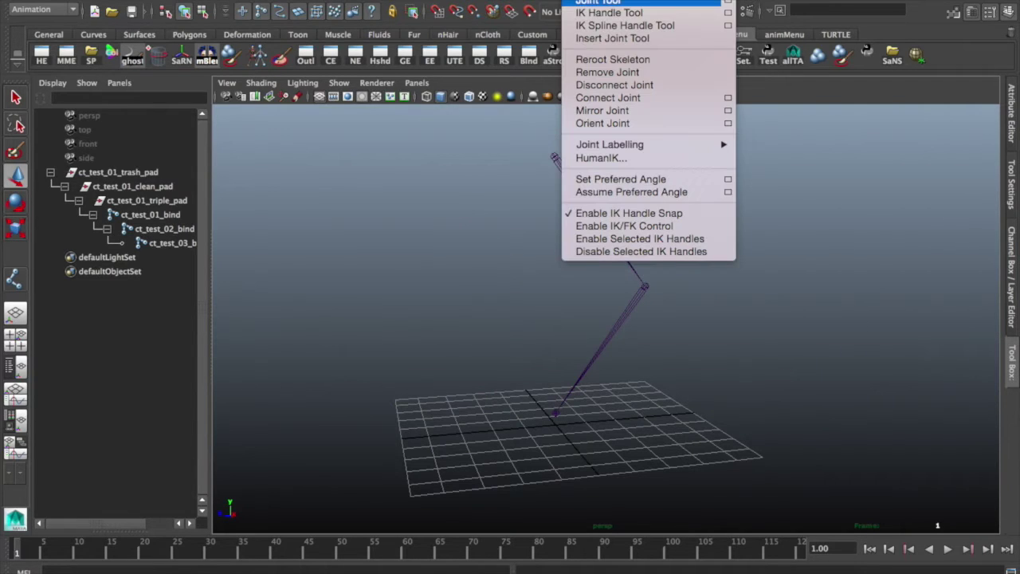
{"action": "left_click", "coordinate": [622, 12]}
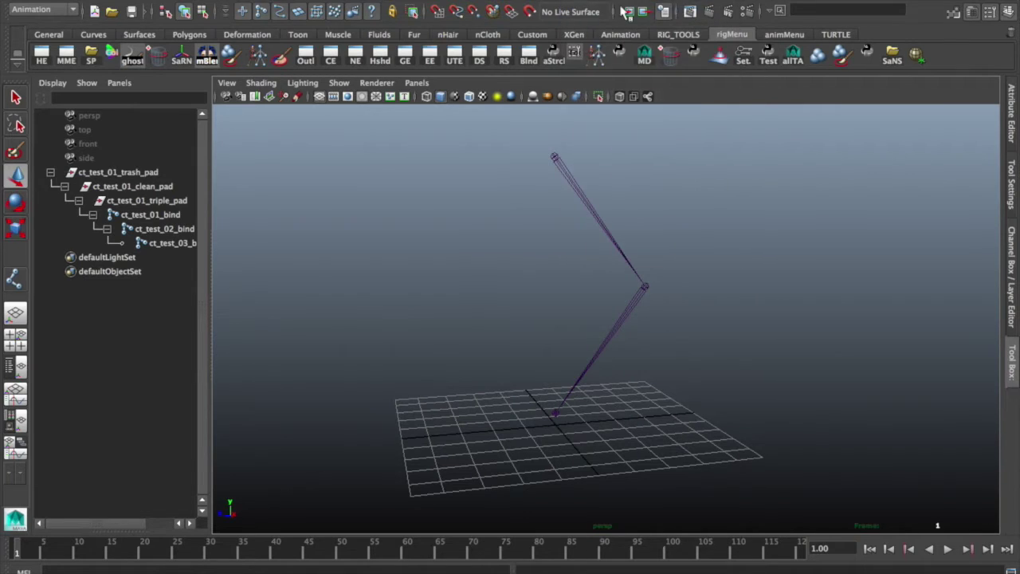
{"action": "left_click", "coordinate": [141, 216]}
{"action": "left_click", "coordinate": [164, 243]}
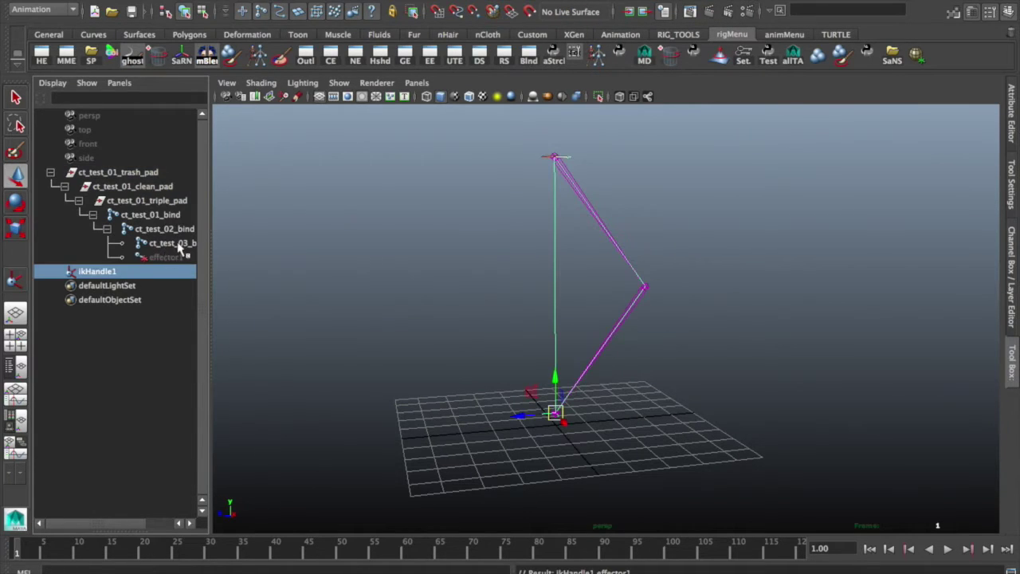
Rename the new IK handle as test_ikHandle1 and clear the selection
{"action": "double_click", "coordinate": [84, 271]}
{"action": "key", "text": "Left"}
{"action": "type", "text": "test"}
{"action": "key", "text": "Return"}
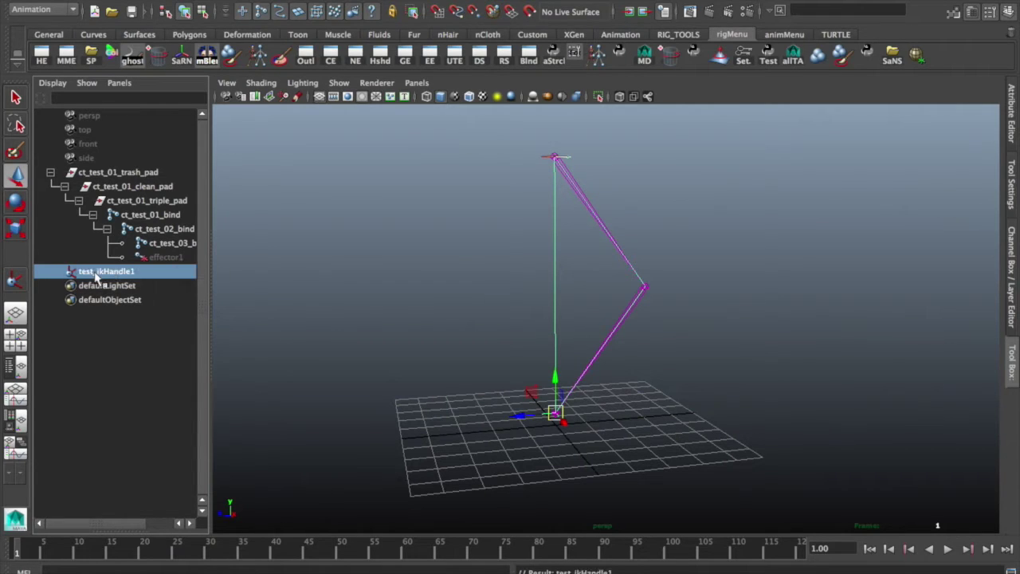
{"action": "left_click", "coordinate": [394, 327]}
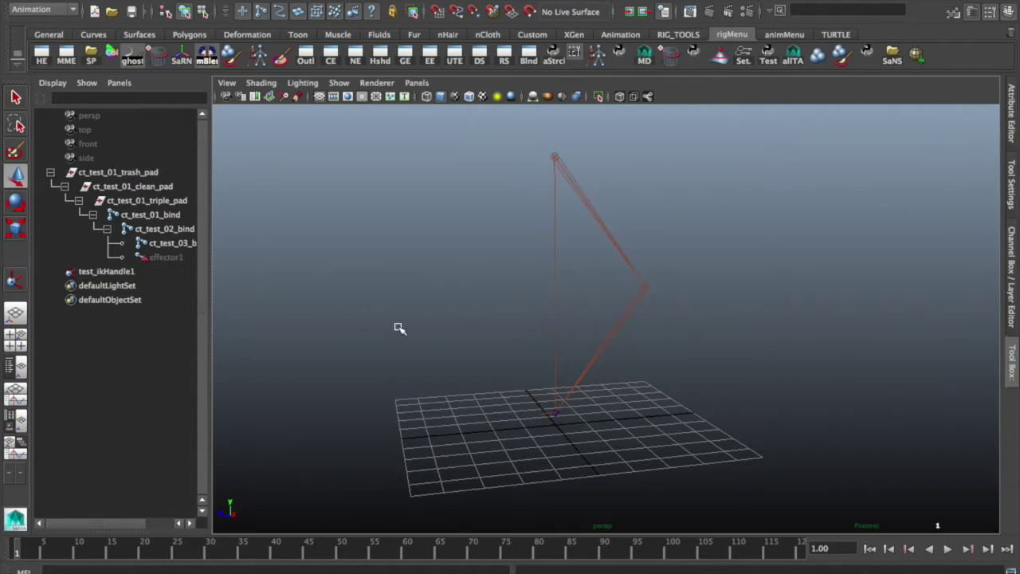
Test how the joint chain bends by moving test_ikHandle1, and undo the move
{"action": "left_click", "coordinate": [94, 272]}
{"action": "left_click_drag", "start_coordinate": [557, 412], "coordinate": [655, 355]}
{"action": "key", "text": "ctrl+z"}
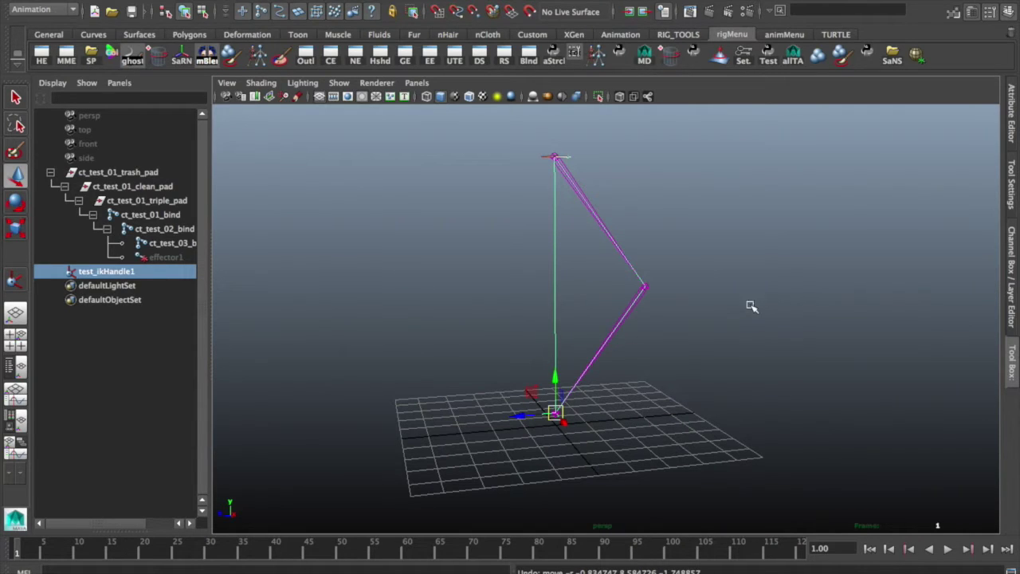
{"action": "left_click", "coordinate": [363, 279]}
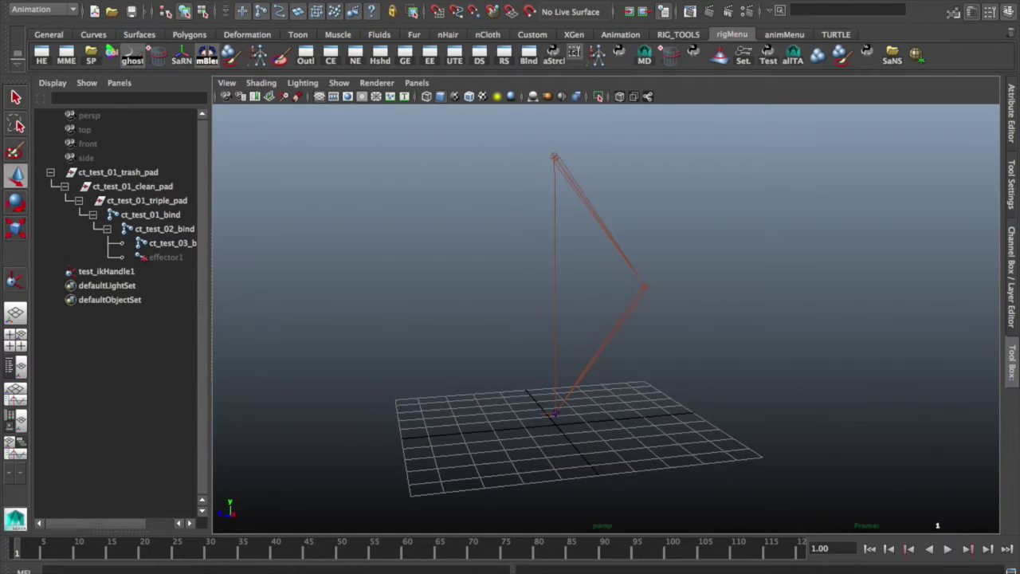
Create a NURBS circle at the origin and name it test_icon
{"action": "left_click", "coordinate": [243, 6]}
{"action": "mouse_move", "coordinate": [236, 16]}
{"action": "mouse_move", "coordinate": [260, 3]}
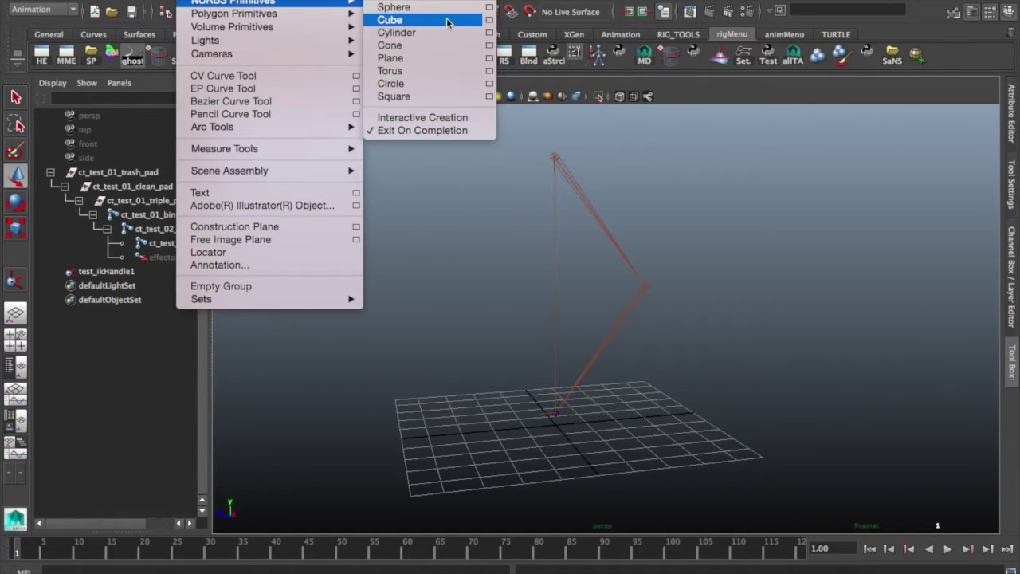
{"action": "left_click", "coordinate": [417, 84]}
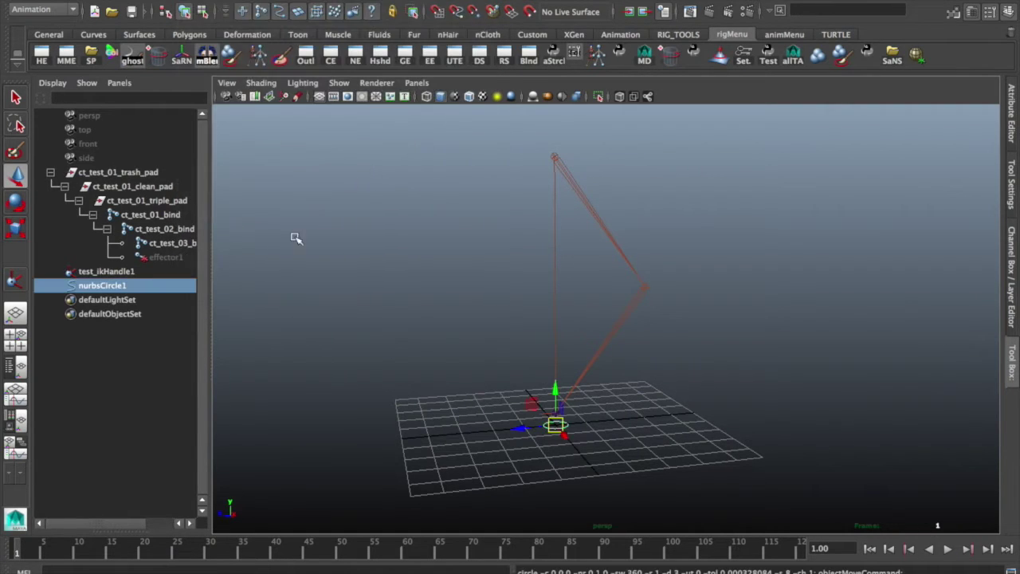
{"action": "double_click", "coordinate": [107, 287]}
{"action": "type", "text": "test"}
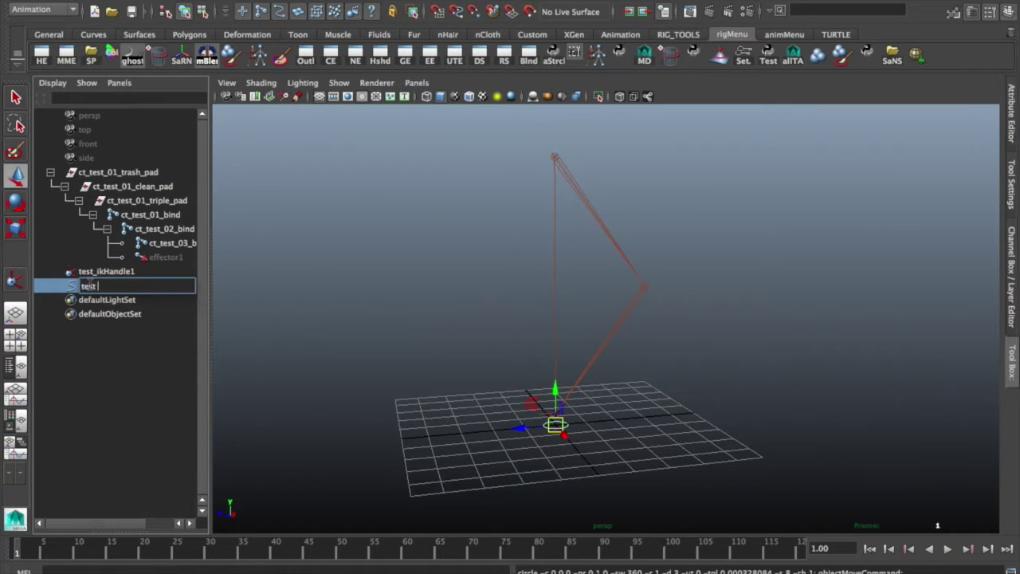
{"action": "type", "text": "_icon"}
{"action": "key", "text": "Return"}
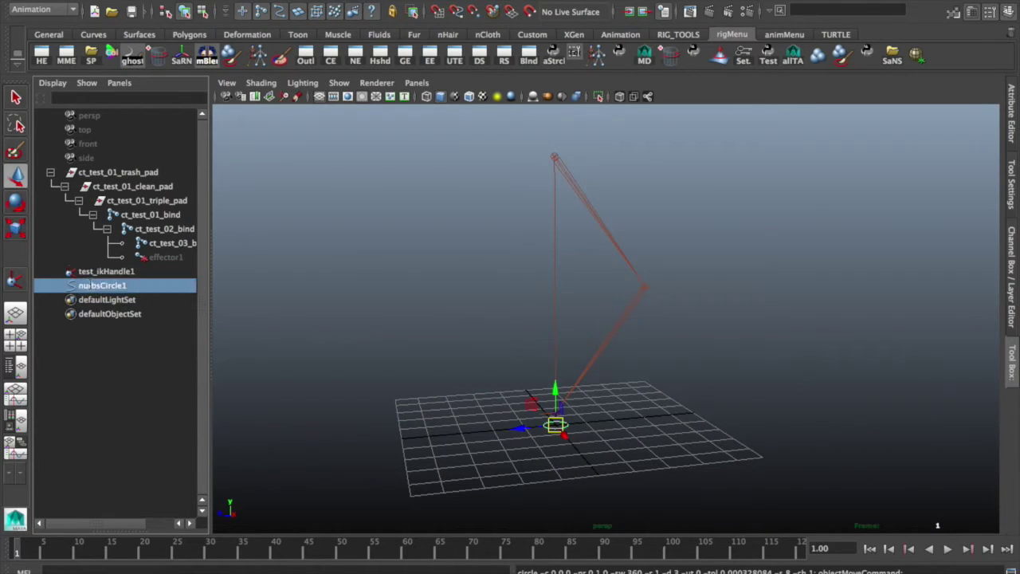
Parent test_ikHandle1 under test_icon for a trial move of the circle, and unparent the handle again
{"action": "left_click", "coordinate": [101, 273]}
{"action": "middle_click_drag", "start_coordinate": [101, 272], "coordinate": [120, 292]}
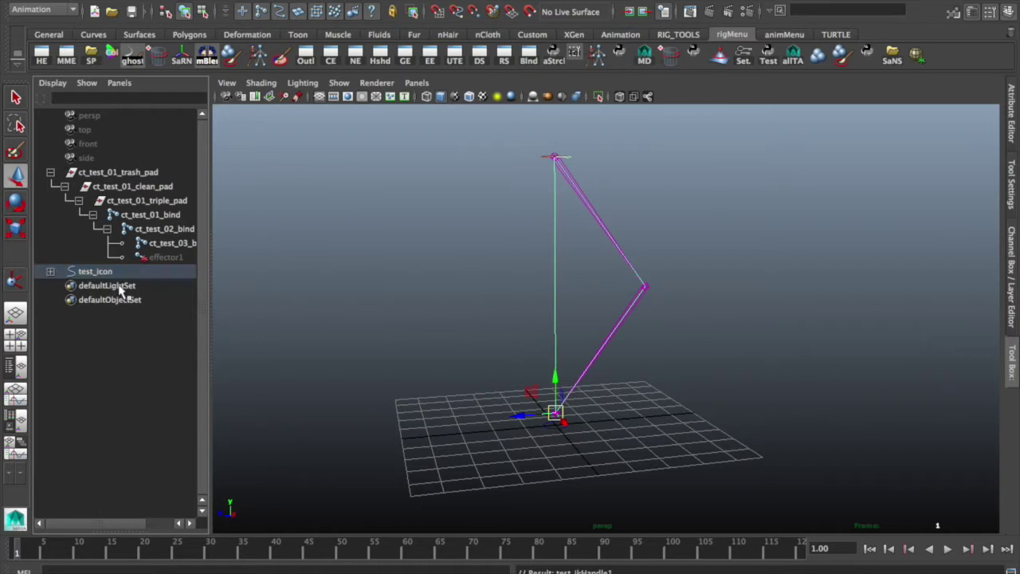
{"action": "left_click", "coordinate": [51, 271]}
{"action": "left_click", "coordinate": [100, 273]}
{"action": "mouse_move", "coordinate": [556, 423]}
{"action": "left_mouse_down"}
{"action": "mouse_move", "coordinate": [553, 410]}
{"action": "mouse_move", "coordinate": [540, 421]}
{"action": "mouse_move", "coordinate": [480, 375]}
{"action": "mouse_move", "coordinate": [462, 405]}
{"action": "mouse_move", "coordinate": [521, 348]}
{"action": "mouse_move", "coordinate": [558, 424]}
{"action": "left_mouse_up"}
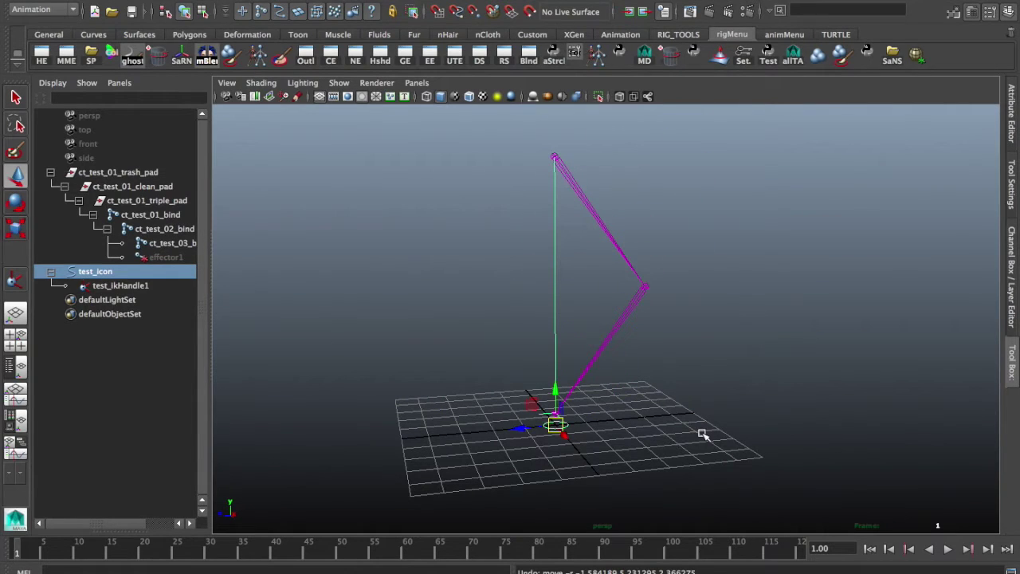
{"action": "left_click", "coordinate": [124, 286]}
{"action": "key", "text": "shift+p"}
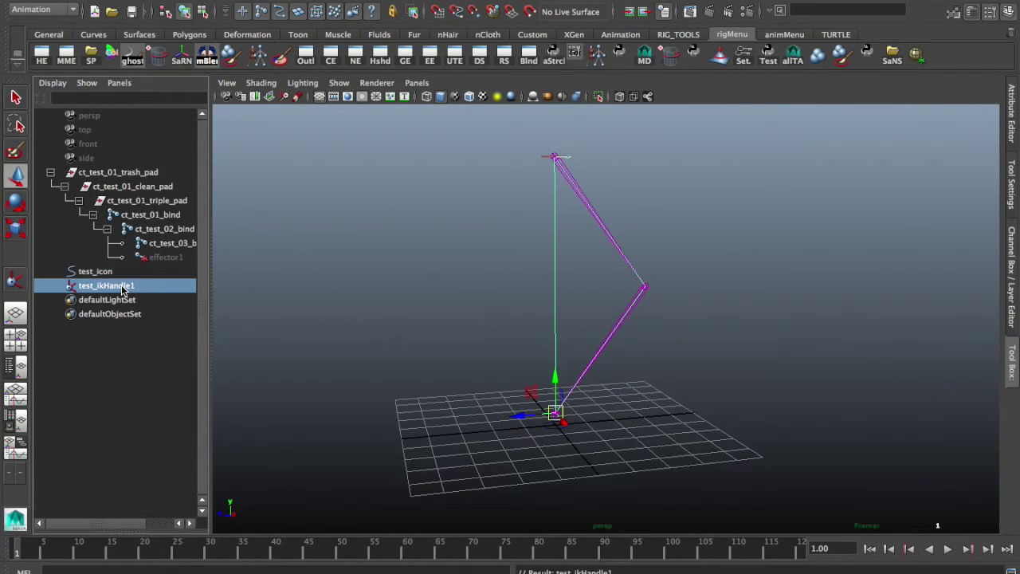
Snap the test_icon circle to the end joint at the base of the chain
{"action": "left_click", "coordinate": [113, 272]}
{"action": "key", "text": "v"}
{"action": "left_click_drag", "start_coordinate": [558, 427], "coordinate": [556, 396]}
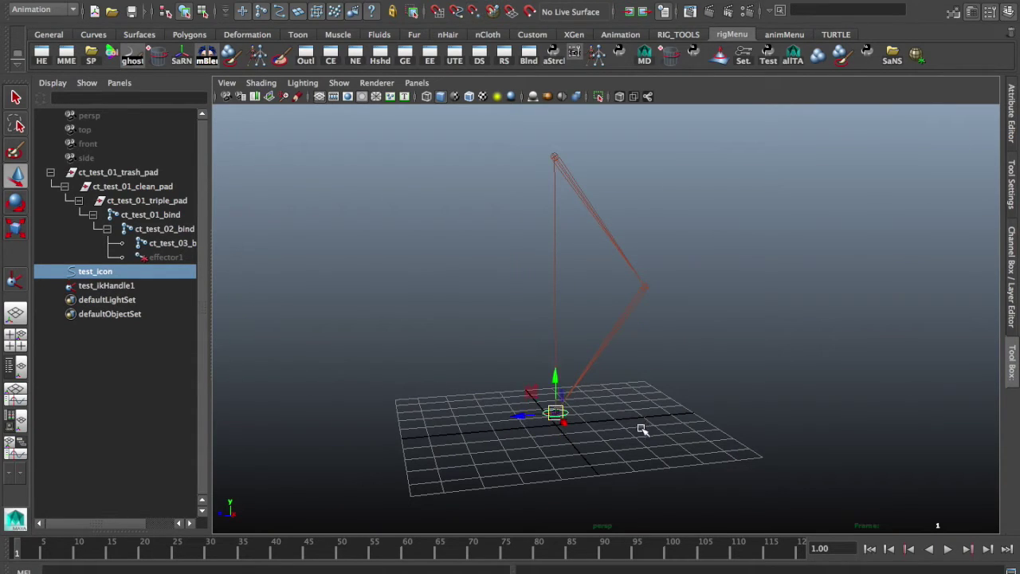
Freeze the transformations of test_icon and delete its construction history
{"action": "right_click_drag", "start_coordinate": [647, 380], "coordinate": [685, 364]}
{"action": "left_click", "coordinate": [1012, 293]}
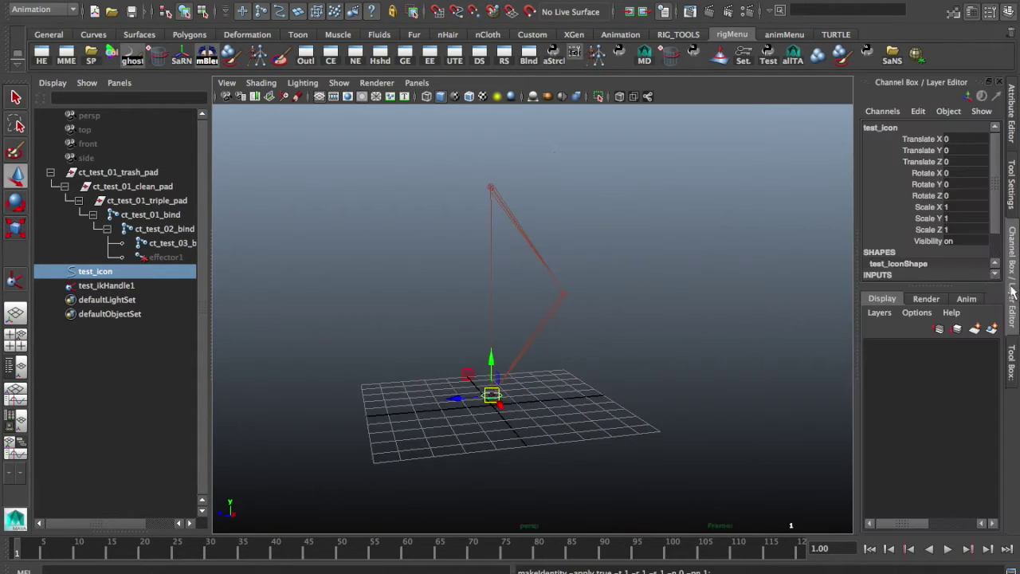
{"action": "scroll", "coordinate": [903, 224], "scroll_direction": "down", "scroll_amount": 1}
{"action": "right_click_drag", "start_coordinate": [684, 367], "coordinate": [749, 388]}
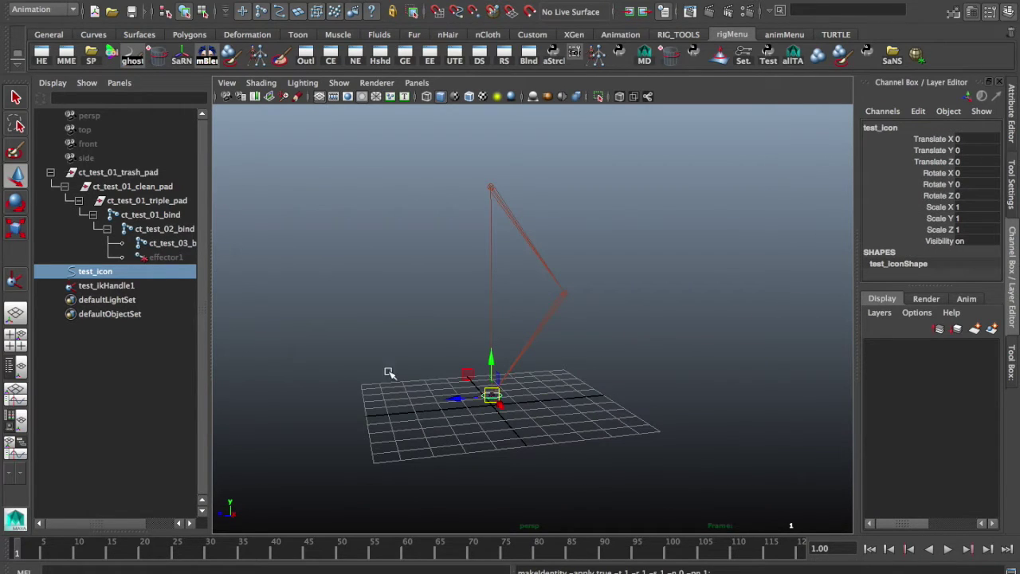
Parent test_ikHandle1 under the test_icon circle
{"action": "left_click", "coordinate": [128, 287]}
{"action": "left_click", "coordinate": [120, 273], "text": "ctrl"}
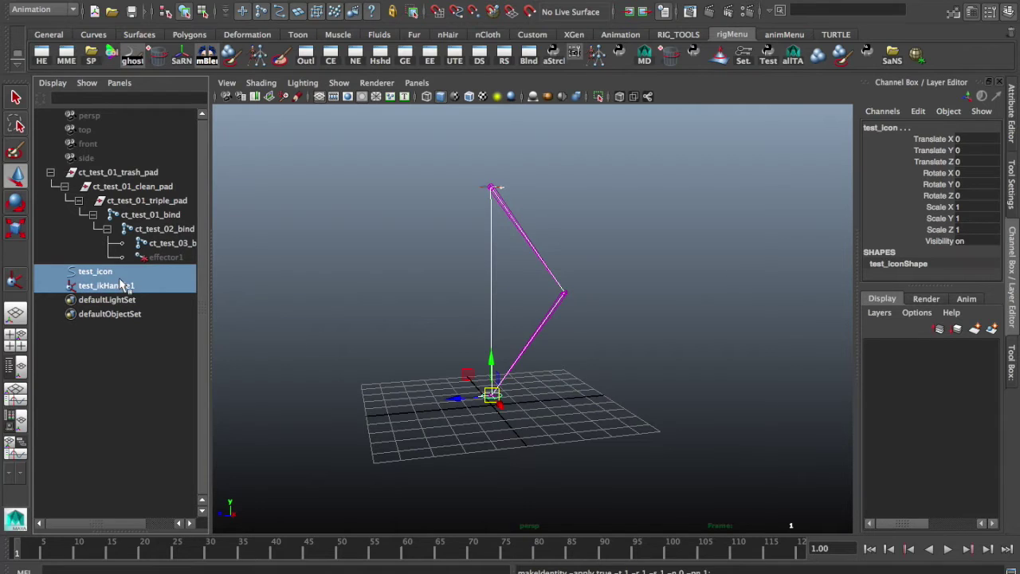
{"action": "key", "text": "p"}
Test the control by moving test_icon up and away from the grid, and undo the move
{"action": "left_click", "coordinate": [120, 272]}
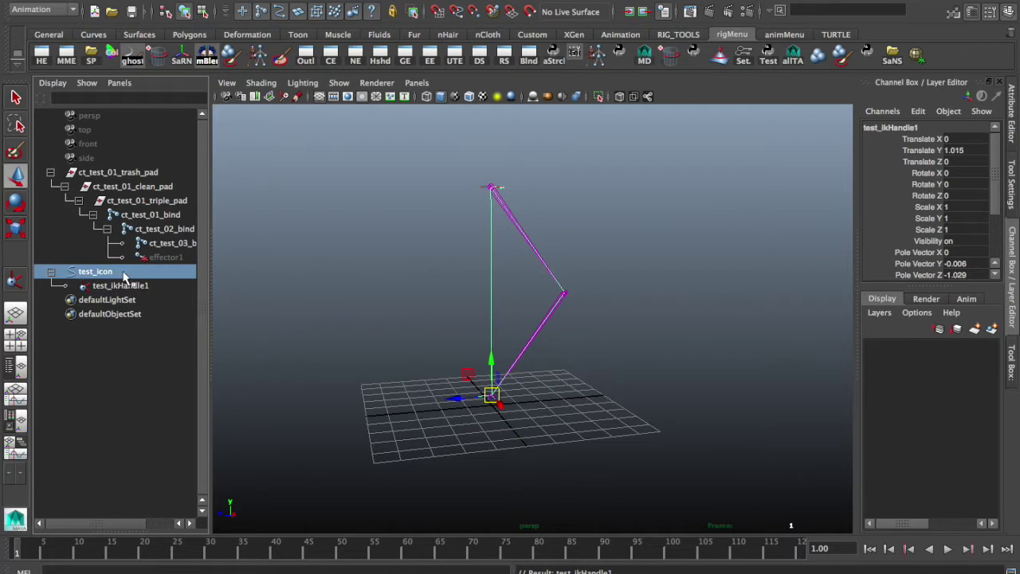
{"action": "left_click_drag", "start_coordinate": [493, 396], "coordinate": [564, 333]}
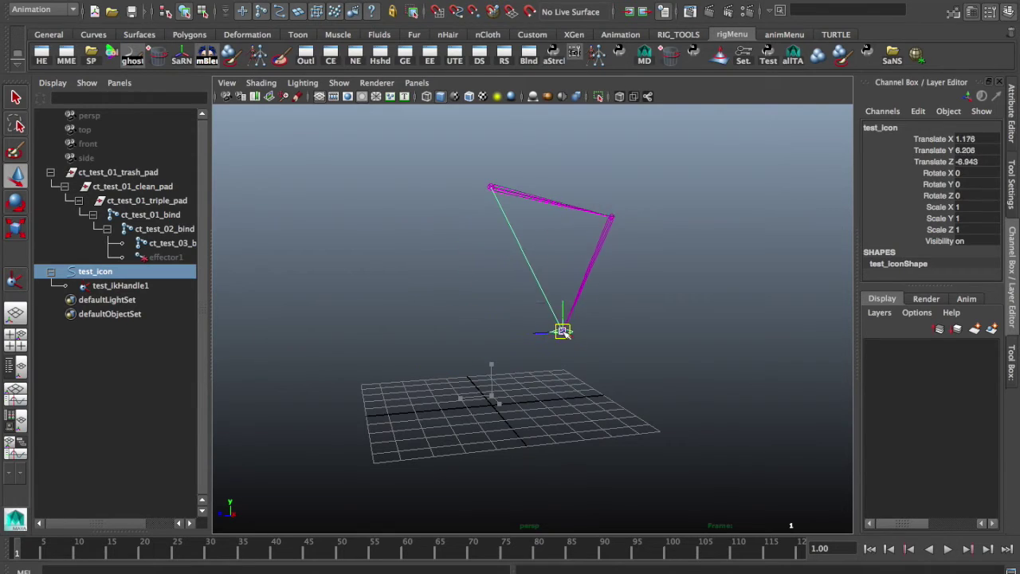
{"action": "key", "text": "ctrl+z"}
{"action": "left_click", "coordinate": [681, 341]}
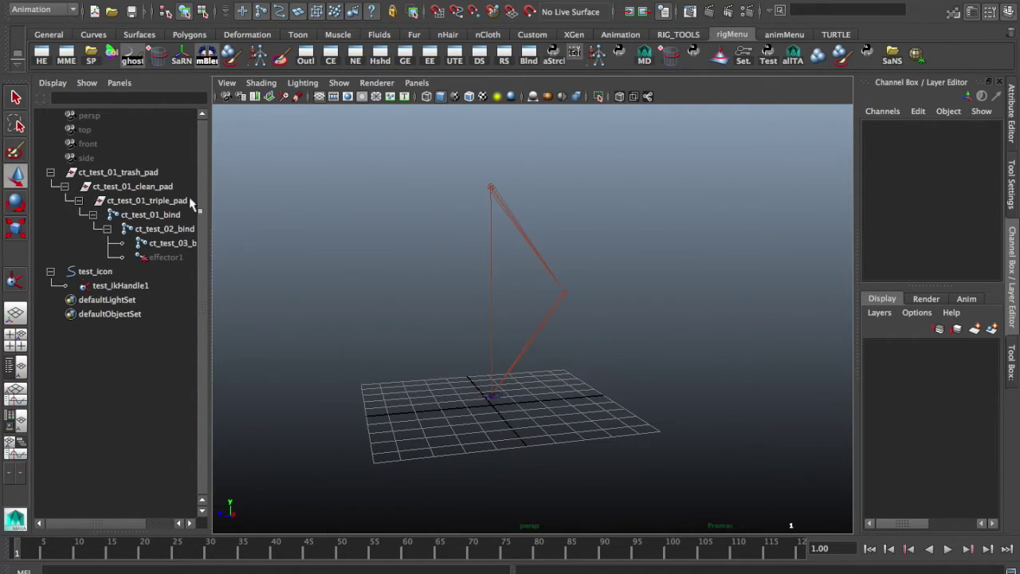
Duplicate the ct_test_01_bind joint chain, widen the Outliner and delete the effector1 copy from the duplicate
{"action": "left_click", "coordinate": [161, 215]}
{"action": "key", "text": "ctrl+d"}
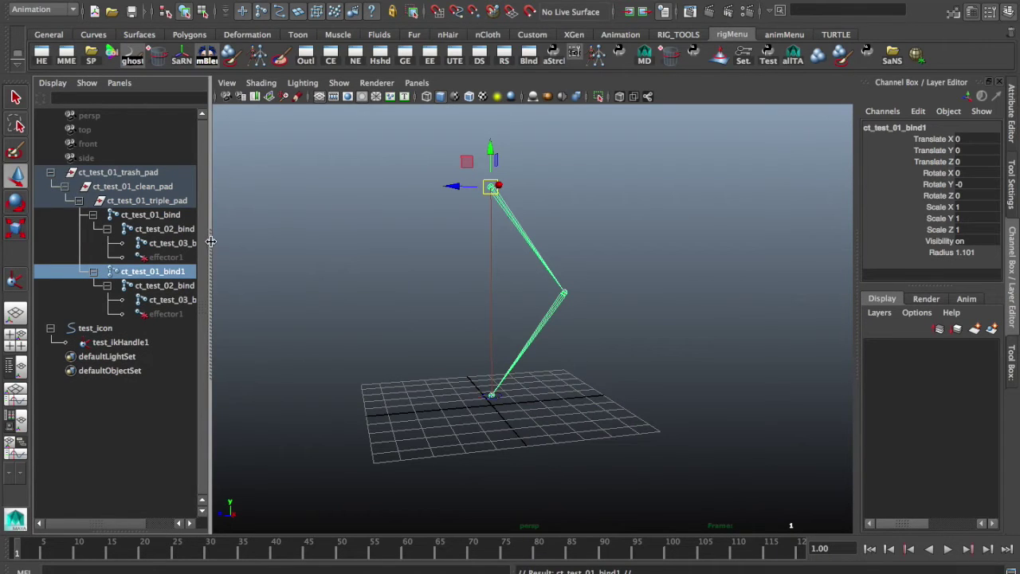
{"action": "left_click_drag", "start_coordinate": [210, 243], "coordinate": [295, 251]}
{"action": "left_click", "coordinate": [163, 315]}
{"action": "key", "text": "Delete"}
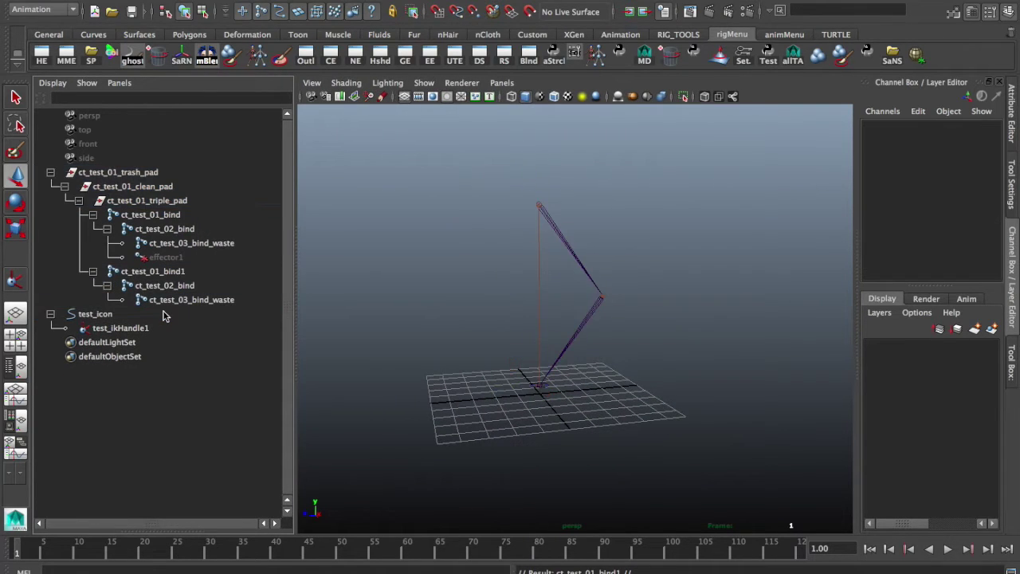
Replace "bind" with "measure" in the duplicate hierarchy's names and rename its root joint as ct_test_01_measure
{"action": "left_click", "coordinate": [179, 272]}
{"action": "left_click", "coordinate": [182, 57]}
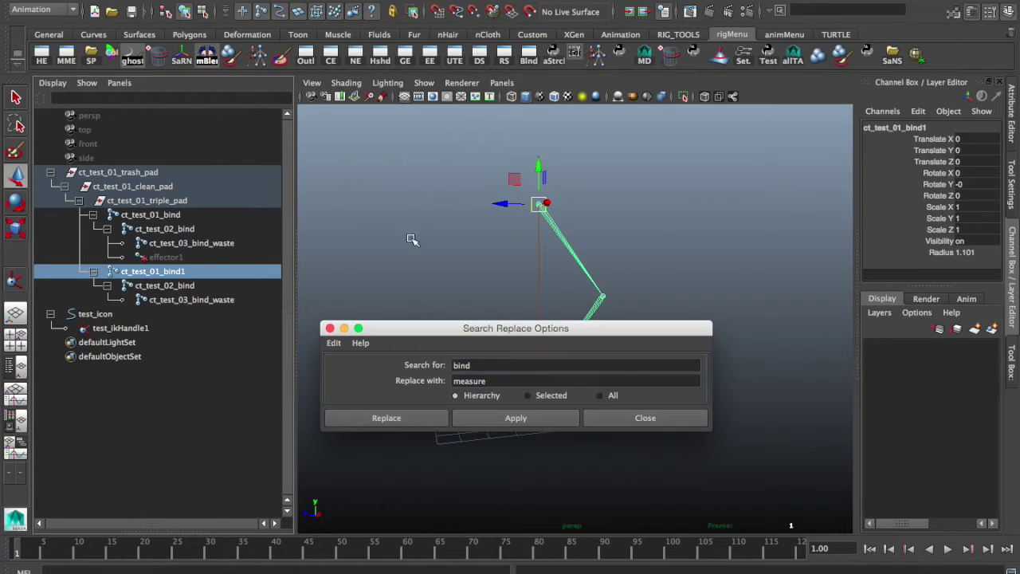
{"action": "left_click", "coordinate": [422, 417]}
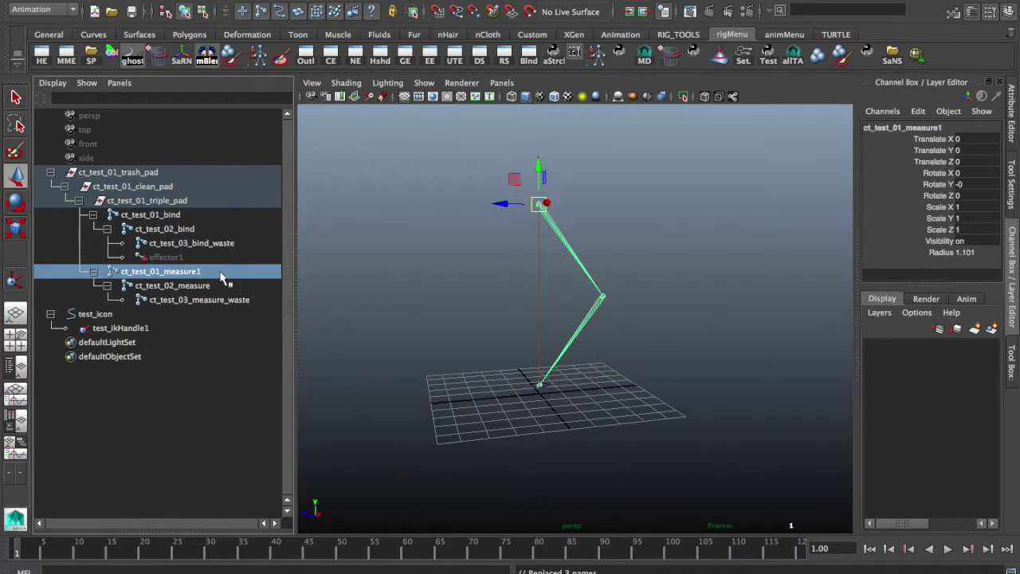
{"action": "double_click", "coordinate": [220, 272]}
{"action": "key", "text": "Right"}
{"action": "key", "text": "BackSpace"}
{"action": "key", "text": "Return"}
{"action": "left_click", "coordinate": [406, 297]}
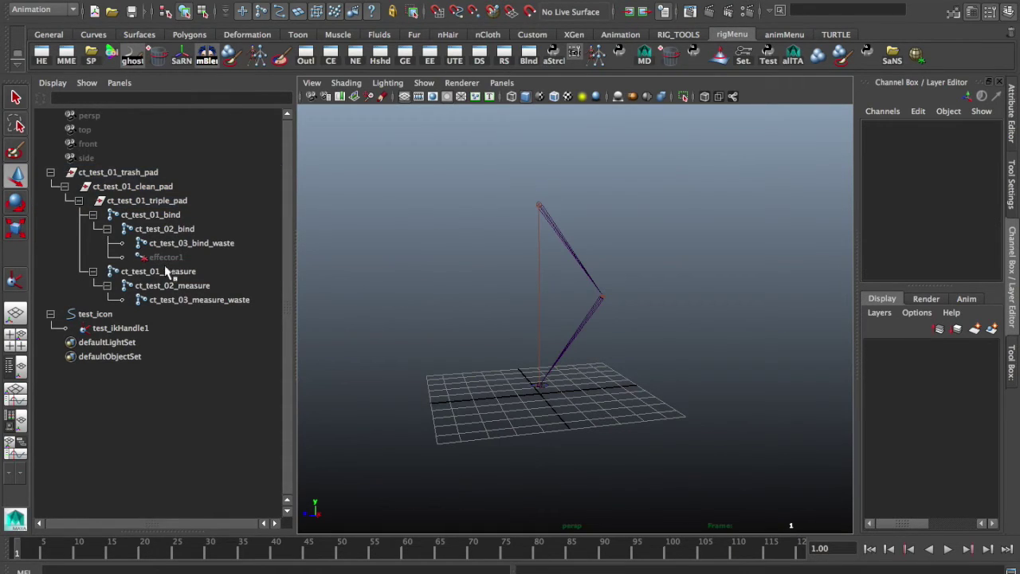
Hide the original ct_test_01_bind chain and select the test_icon control
{"action": "left_click", "coordinate": [158, 216]}
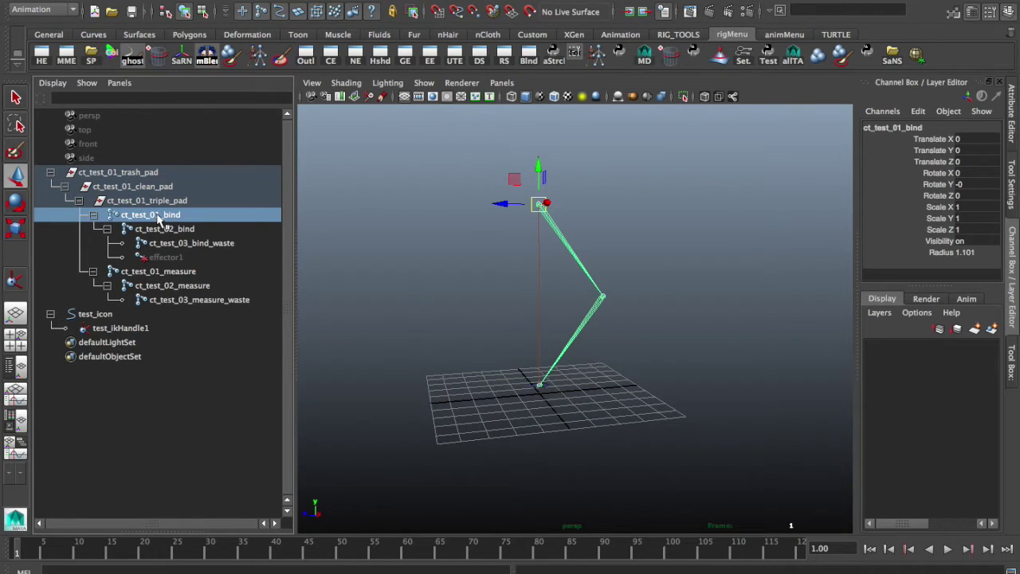
{"action": "key", "text": "ctrl+h"}
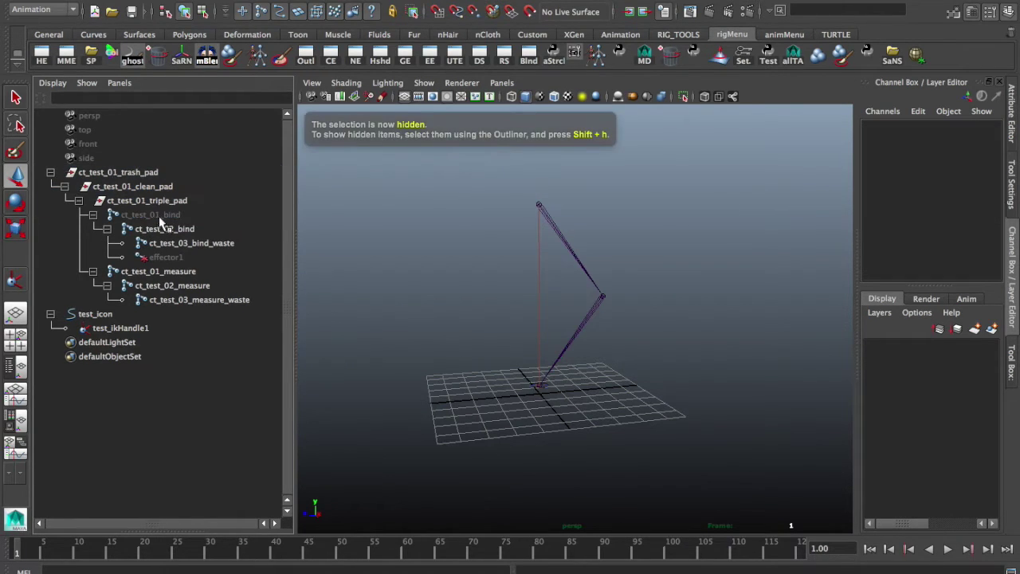
{"action": "left_click", "coordinate": [95, 314]}
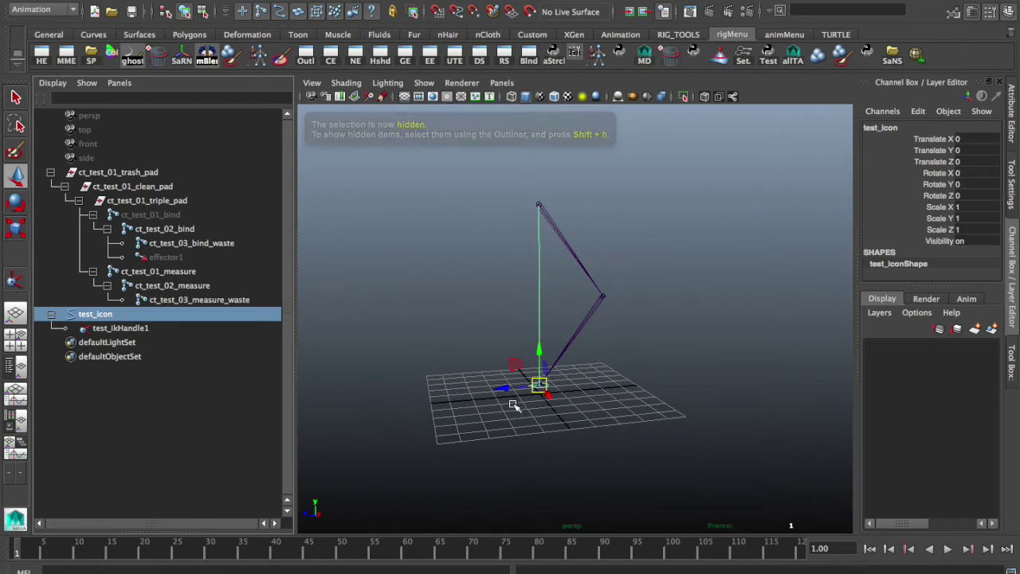
Test the measure chain by moving test_icon up and away from the grid, and undo the move
{"action": "left_click_drag", "start_coordinate": [539, 384], "coordinate": [397, 328]}
{"action": "key", "text": "ctrl+z"}
{"action": "key", "text": "ctrl+z"}
{"action": "key", "text": "ctrl+z"}
{"action": "key", "text": "ctrl+z"}
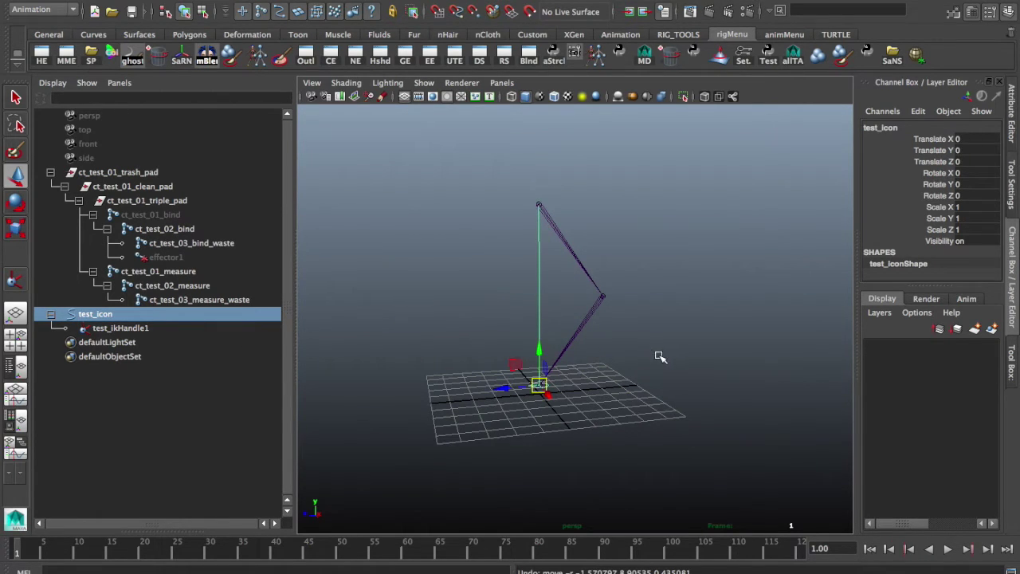
Unhide the ct_test_01_bind joint chain and clear the selection
{"action": "left_click", "coordinate": [167, 215]}
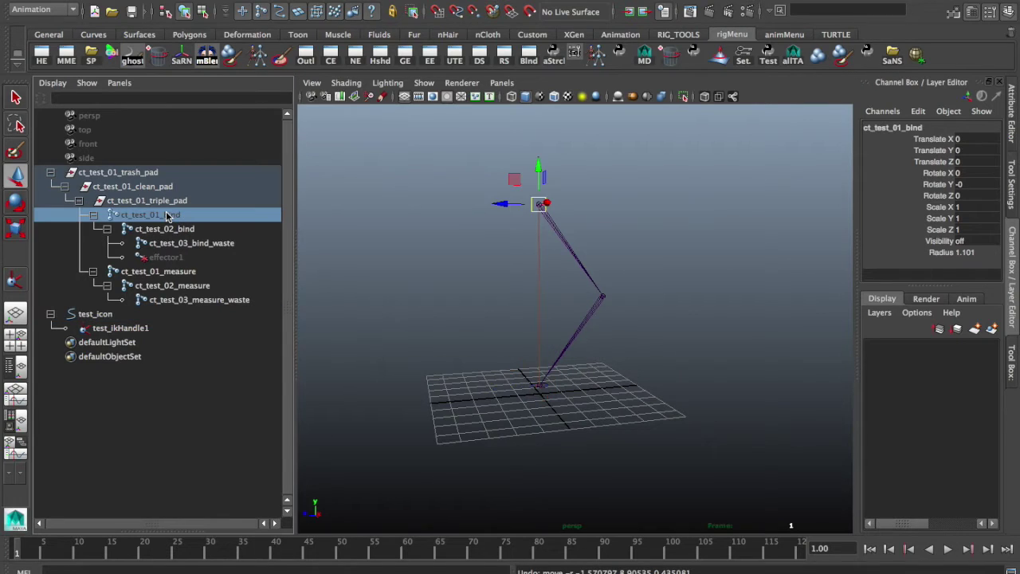
{"action": "key", "text": "shift+h"}
{"action": "left_click", "coordinate": [435, 304]}
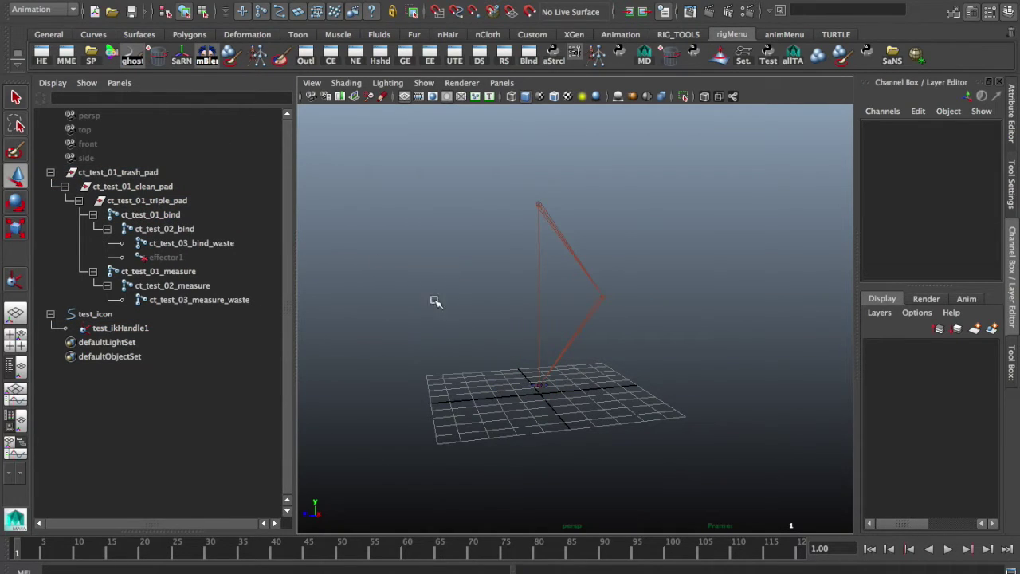
Open the Hypershade beside the Outliner and add the three ct_test measure joints to its work area graph
{"action": "left_click", "coordinate": [380, 54]}
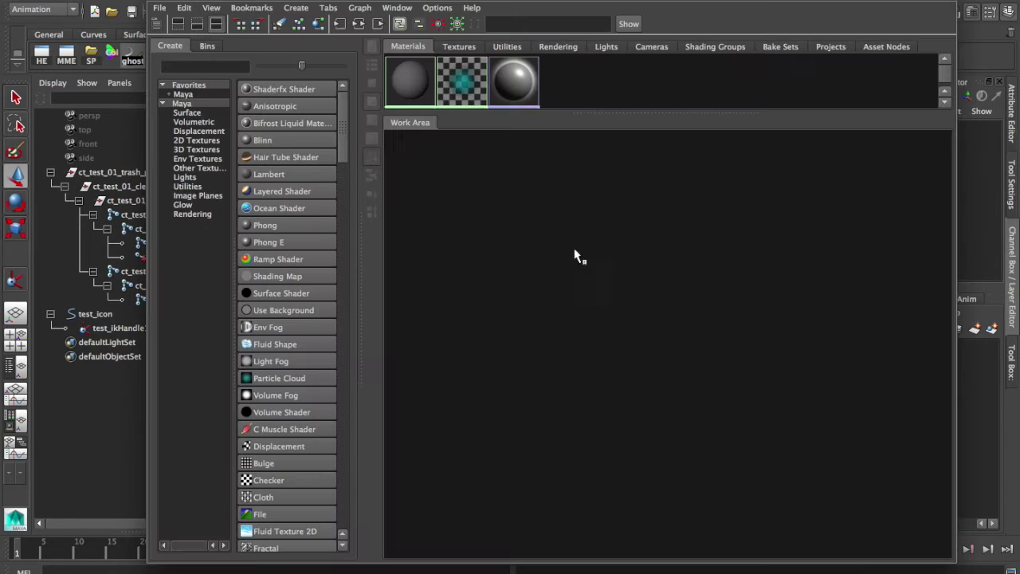
{"action": "left_click_drag", "start_coordinate": [299, 2], "coordinate": [397, 2]}
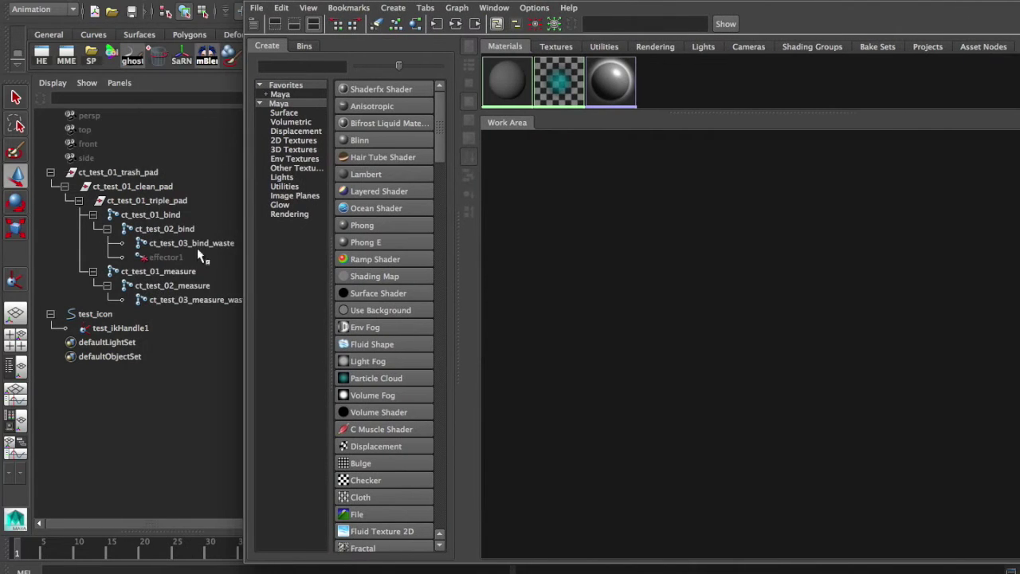
{"action": "left_click_drag", "start_coordinate": [187, 271], "coordinate": [198, 308]}
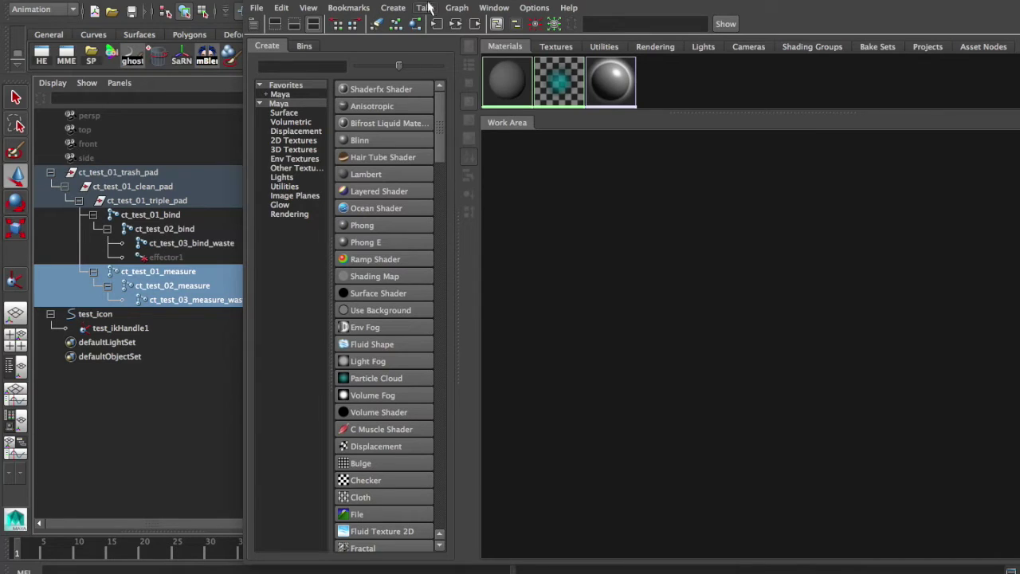
{"action": "left_click", "coordinate": [456, 8]}
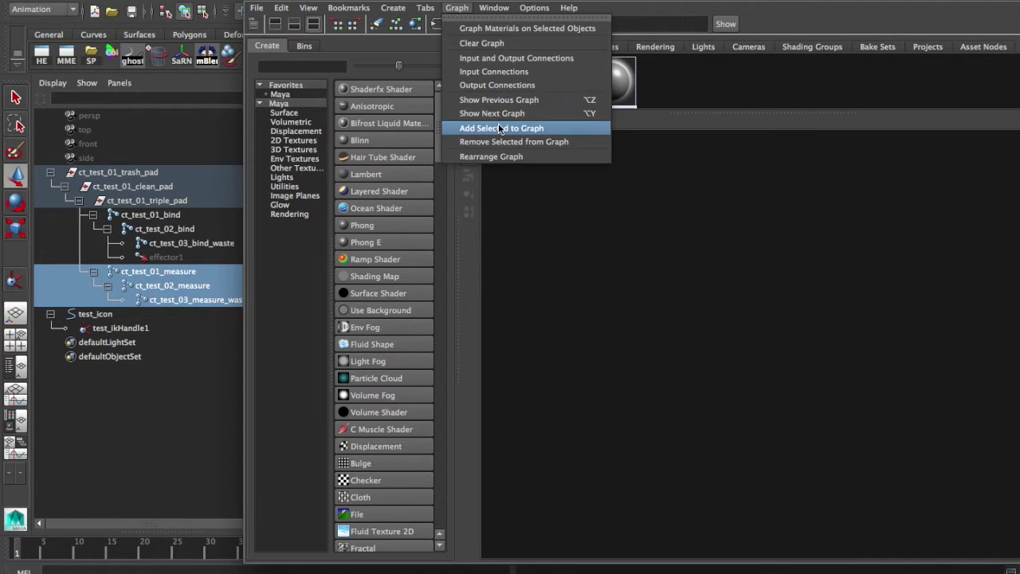
{"action": "left_click", "coordinate": [498, 128]}
{"action": "scroll", "coordinate": [730, 345], "scroll_direction": "down", "scroll_amount": 2}
{"action": "left_click", "coordinate": [752, 353]}
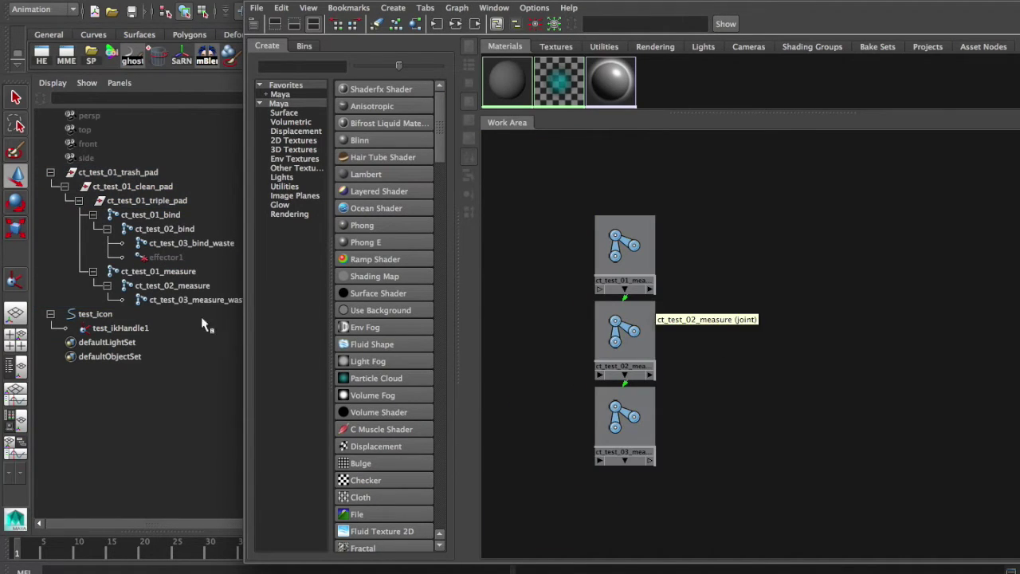
Add test_icon to the Hypershade graph and place its node above the measure joint nodes
{"action": "left_click", "coordinate": [88, 316]}
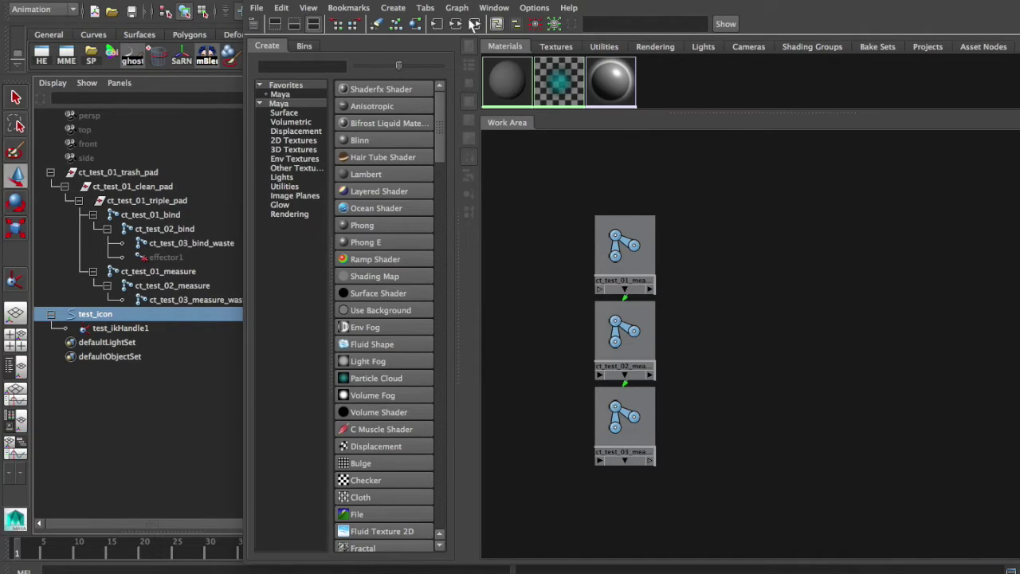
{"action": "key", "text": "g"}
{"action": "left_click_drag", "start_coordinate": [695, 220], "coordinate": [644, 164]}
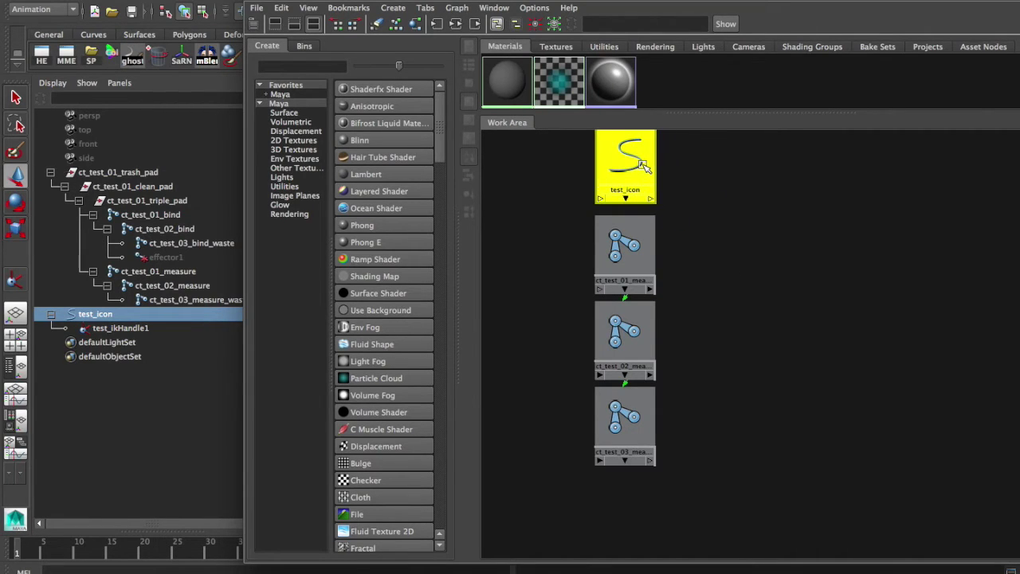
{"action": "scroll", "coordinate": [665, 196], "scroll_direction": "down", "scroll_amount": 1}
{"action": "middle_click_drag", "start_coordinate": [744, 231], "coordinate": [671, 243], "text": "alt"}
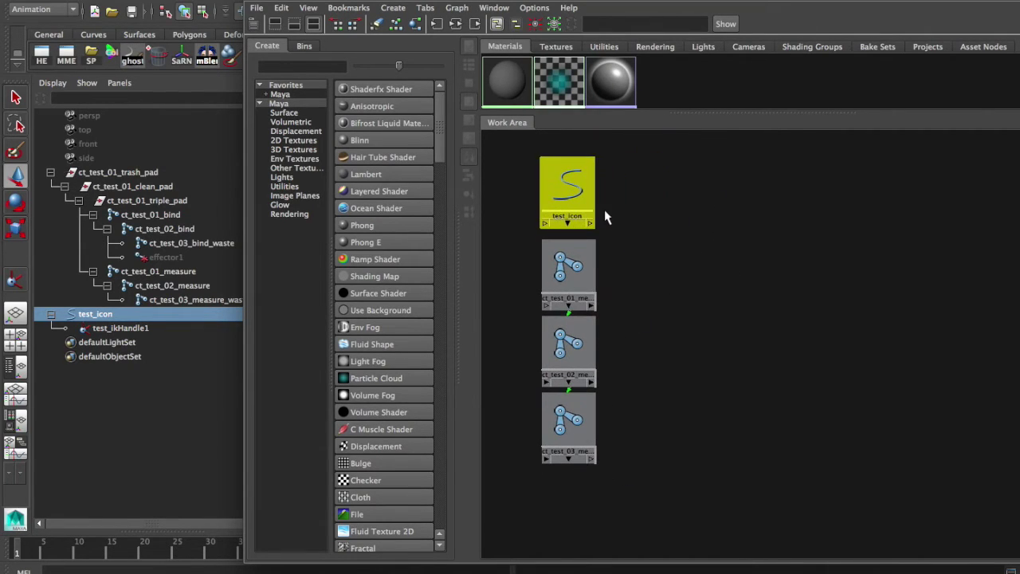
{"action": "left_click_drag", "start_coordinate": [575, 189], "coordinate": [573, 182]}
{"action": "left_click", "coordinate": [546, 233]}
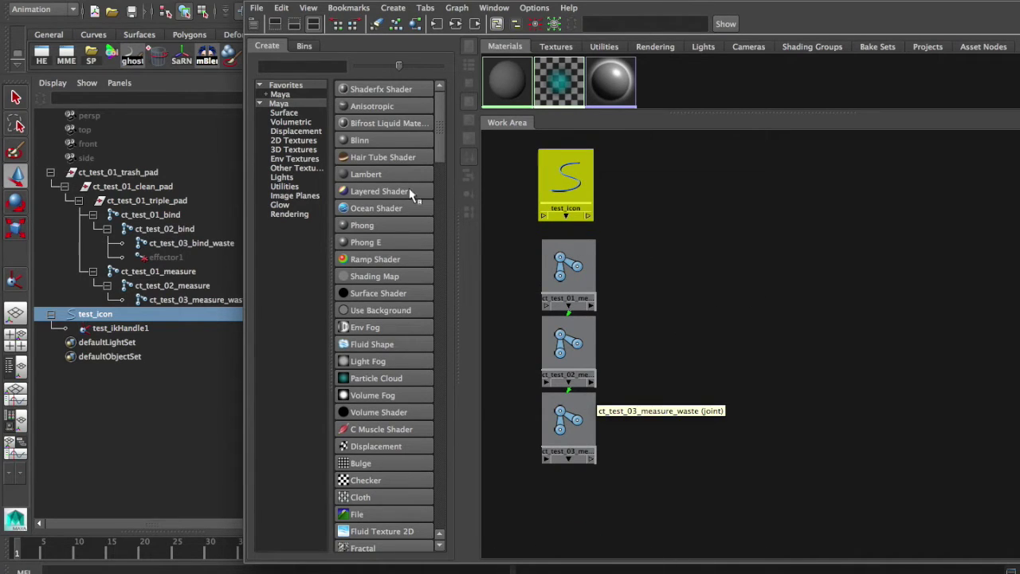
Create a Distance Between utility node and place it beside the ct_test_02_measure node
{"action": "left_click", "coordinate": [283, 187]}
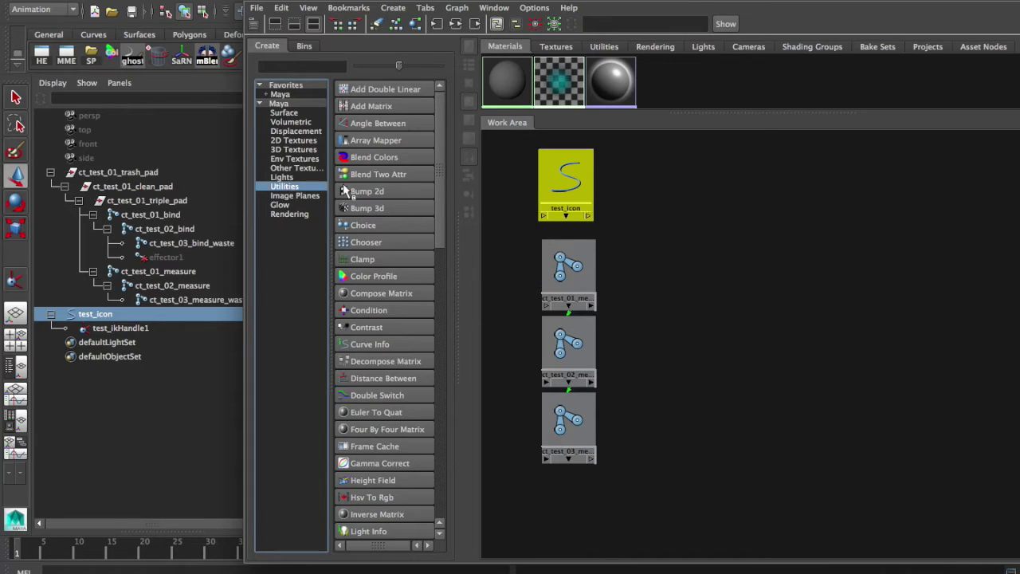
{"action": "left_click", "coordinate": [408, 377]}
{"action": "left_click_drag", "start_coordinate": [615, 353], "coordinate": [661, 365]}
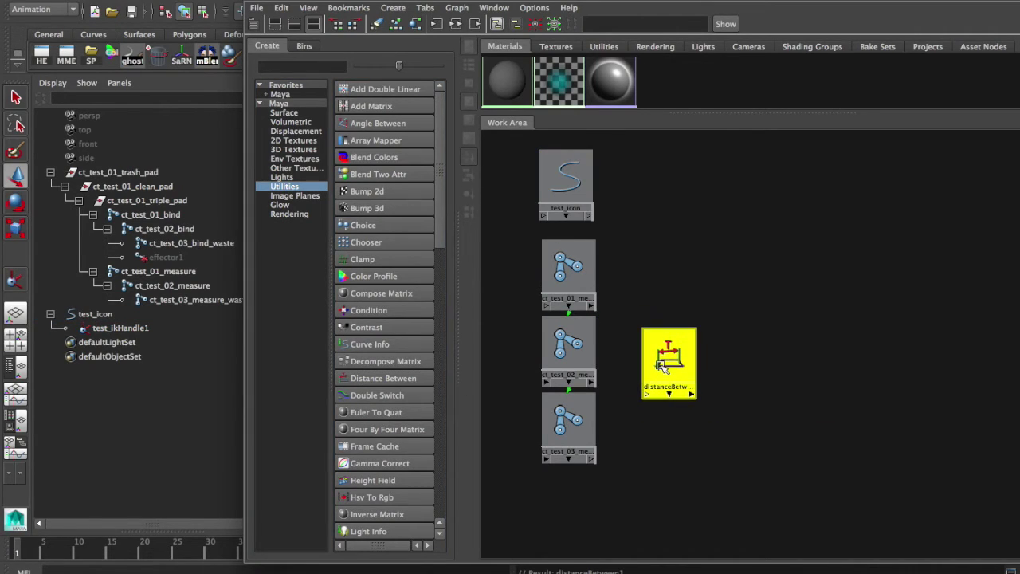
Rename the new Distance Between node as test_db1 in the Attribute Editor
{"action": "left_click_drag", "start_coordinate": [667, 2], "coordinate": [379, 4]}
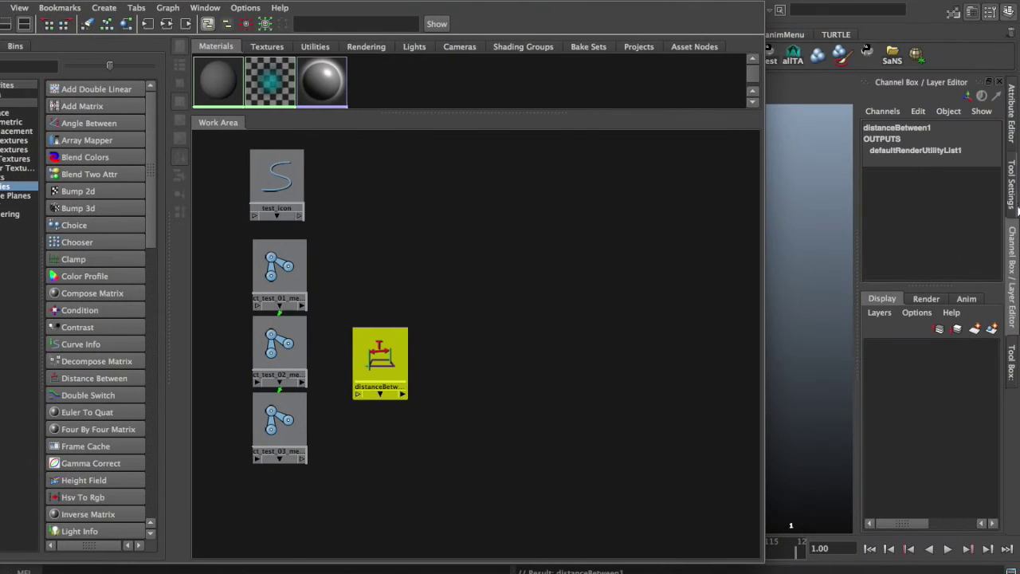
{"action": "left_click", "coordinate": [1013, 113]}
{"action": "double_click", "coordinate": [885, 163]}
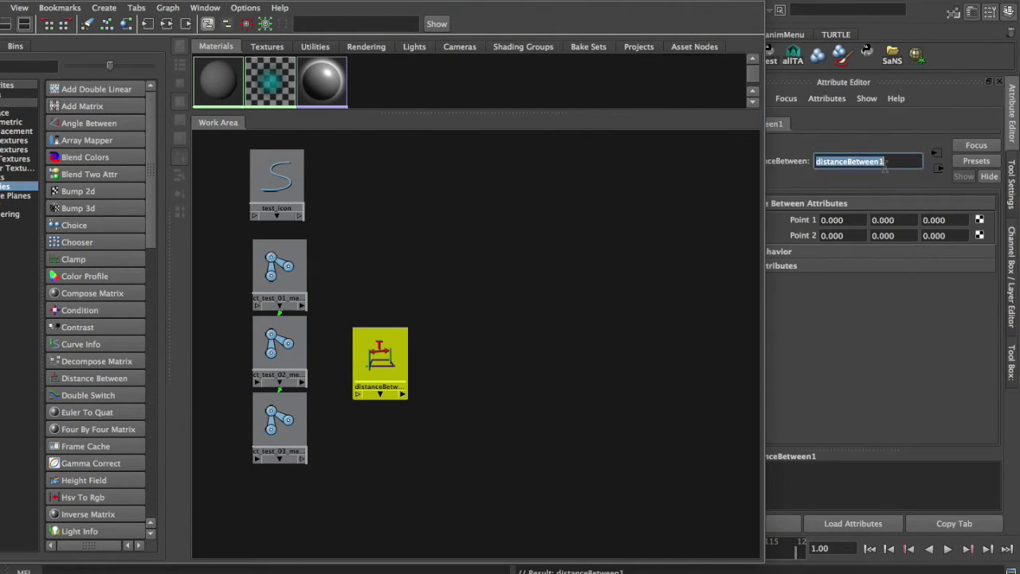
{"action": "type", "text": "test"}
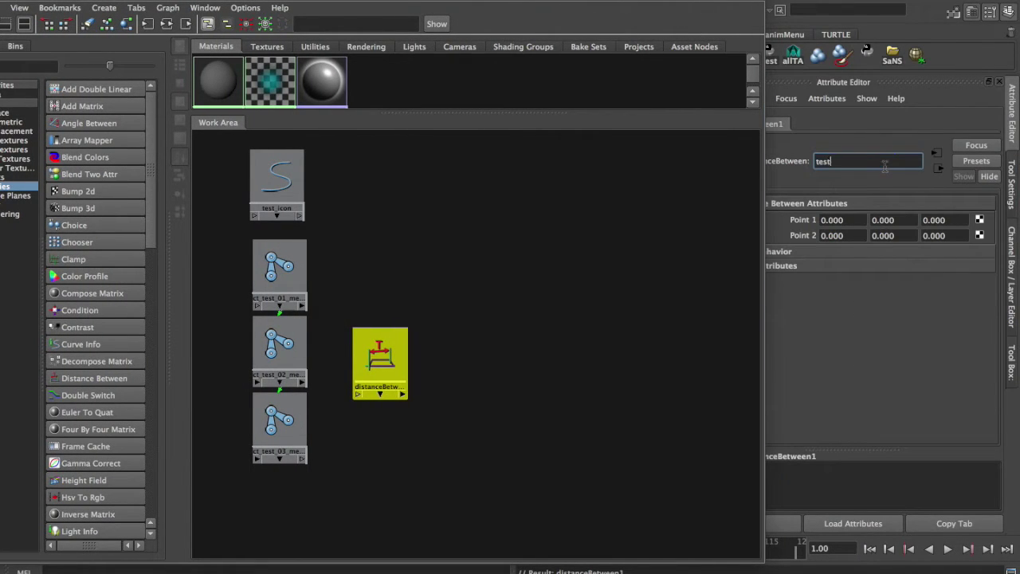
{"action": "key", "text": "Return"}
Duplicate test_db1 twice and spread the three distance nodes out beside and below the measure joint nodes
{"action": "key", "text": "ctrl+d"}
{"action": "key", "text": "ctrl+d"}
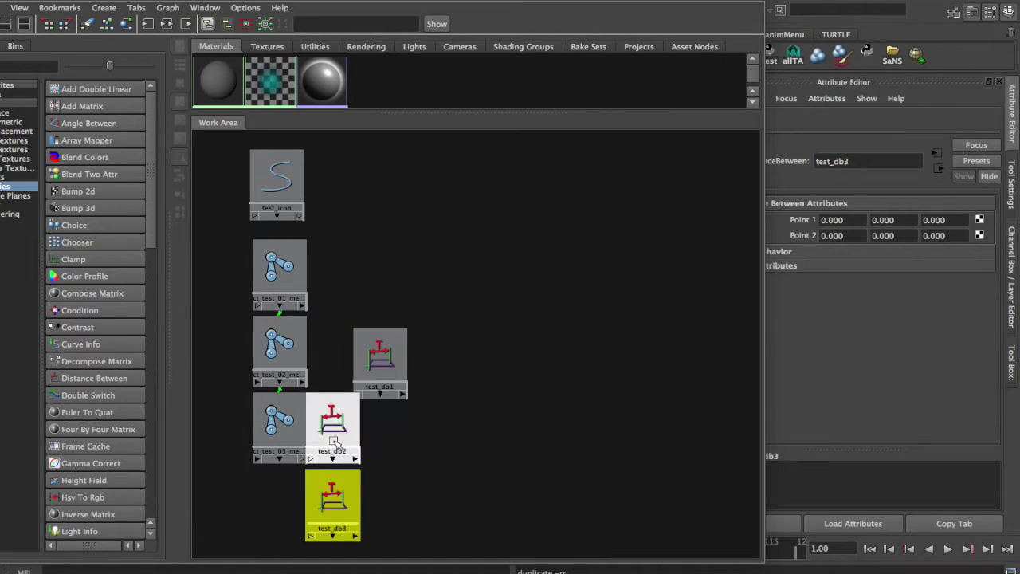
{"action": "left_click_drag", "start_coordinate": [333, 442], "coordinate": [461, 413]}
{"action": "left_click_drag", "start_coordinate": [388, 373], "coordinate": [375, 317]}
{"action": "left_click_drag", "start_coordinate": [459, 414], "coordinate": [369, 227]}
{"action": "left_click_drag", "start_coordinate": [348, 514], "coordinate": [378, 402]}
{"action": "left_click_drag", "start_coordinate": [374, 225], "coordinate": [407, 456]}
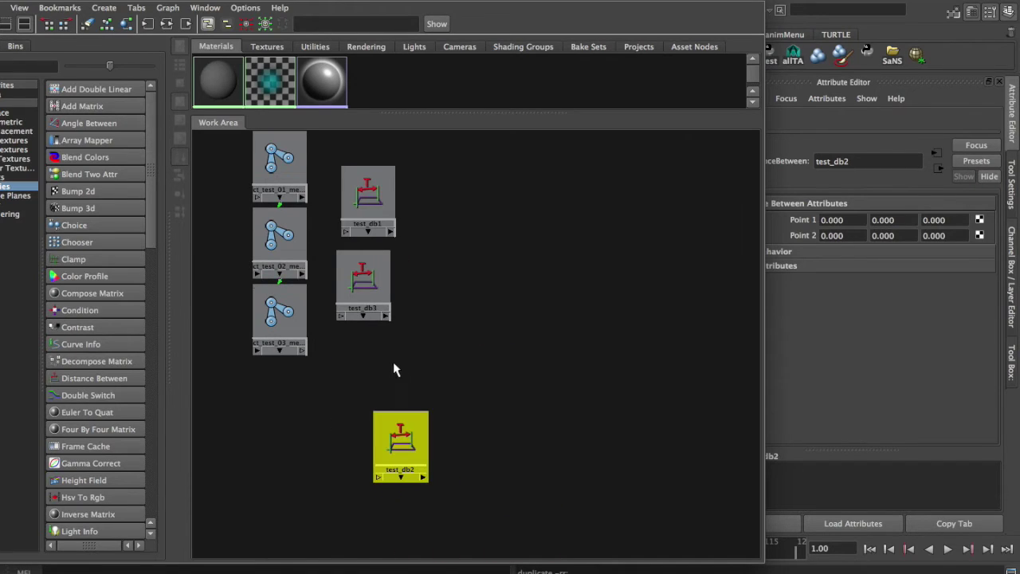
Arrange the distance nodes in a column beside the joints, with test_db3 uppermost, test_db1 in the middle and test_db2 lowest
{"action": "scroll", "coordinate": [397, 310], "scroll_direction": "up", "scroll_amount": 1}
{"action": "scroll", "coordinate": [396, 302], "scroll_direction": "down", "scroll_amount": 1}
{"action": "middle_click_drag", "start_coordinate": [466, 292], "coordinate": [472, 470], "text": "alt"}
{"action": "left_click_drag", "start_coordinate": [394, 470], "coordinate": [393, 304]}
{"action": "middle_click_drag", "start_coordinate": [412, 464], "coordinate": [426, 350], "text": "alt"}
{"action": "left_click_drag", "start_coordinate": [420, 505], "coordinate": [391, 399]}
{"action": "left_click_drag", "start_coordinate": [388, 318], "coordinate": [393, 315]}
{"action": "left_click_drag", "start_coordinate": [374, 230], "coordinate": [389, 224]}
{"action": "left_click", "coordinate": [502, 308]}
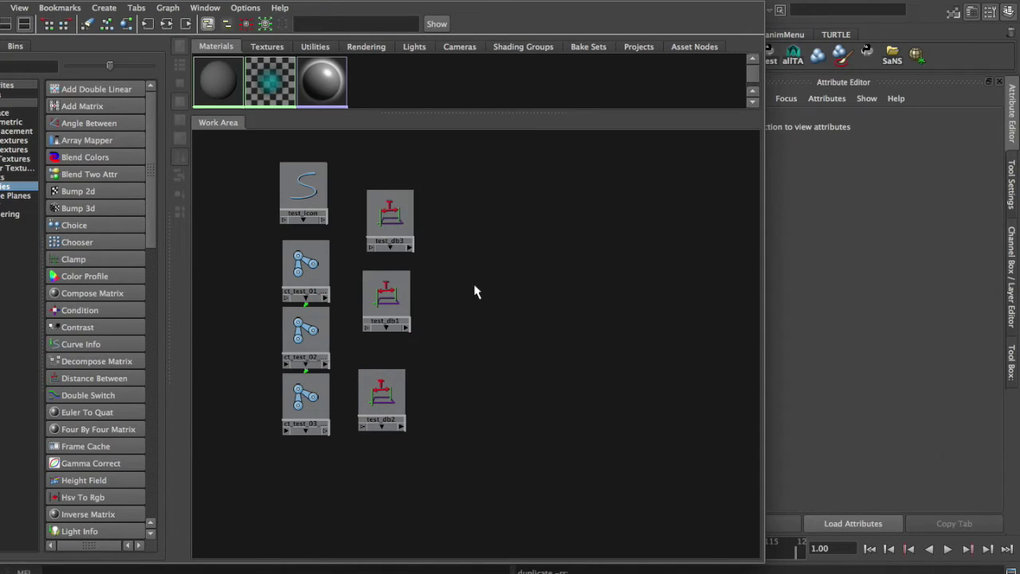
Connect ct_test_01_measure to test_db1, linking worldMatrix to inMatrix1 and rotatePivotTranslate to point1
{"action": "left_click", "coordinate": [307, 270]}
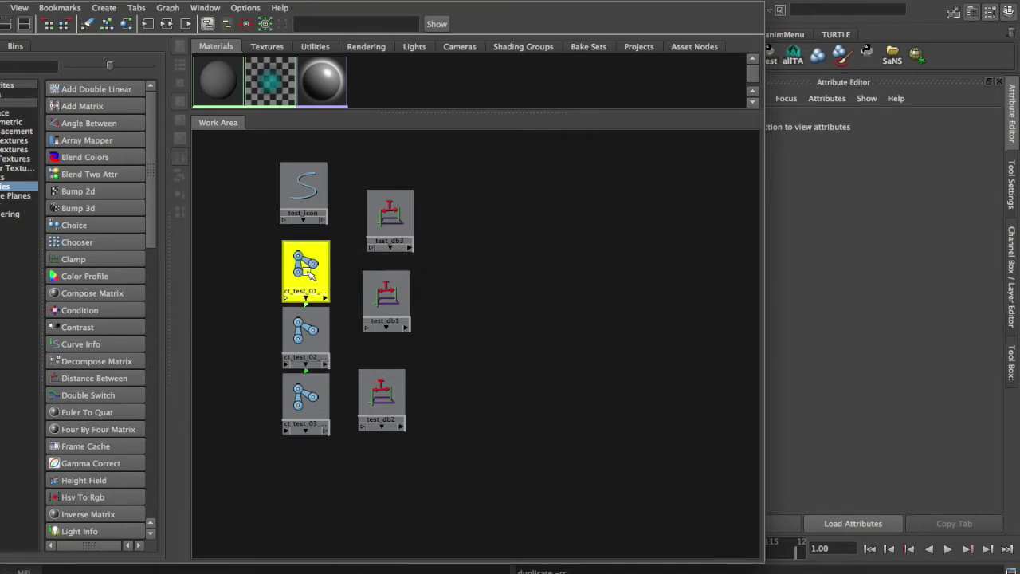
{"action": "left_click", "coordinate": [303, 335]}
{"action": "left_click", "coordinate": [306, 267]}
{"action": "middle_click_drag", "start_coordinate": [306, 267], "coordinate": [382, 297]}
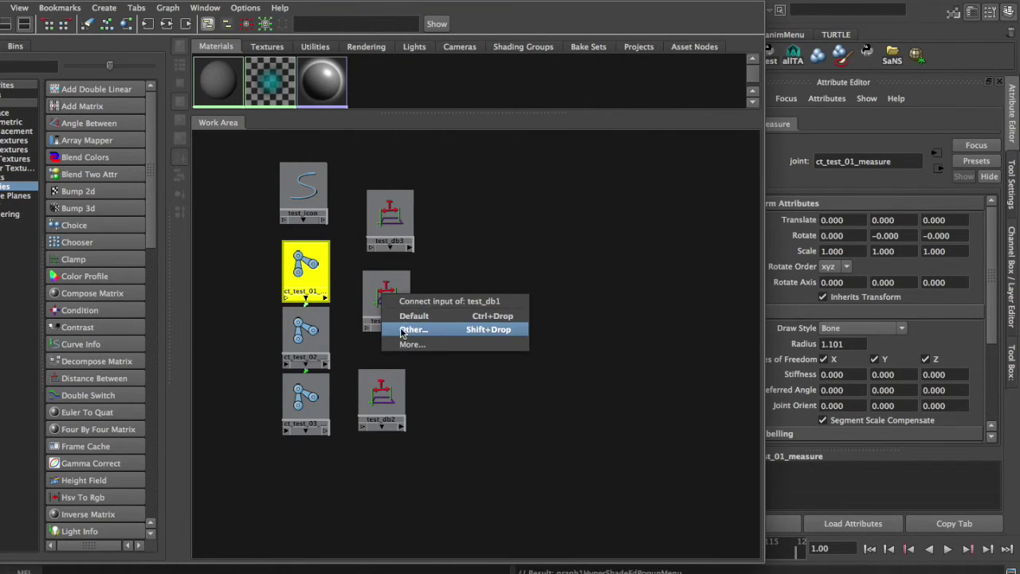
{"action": "left_click", "coordinate": [410, 329]}
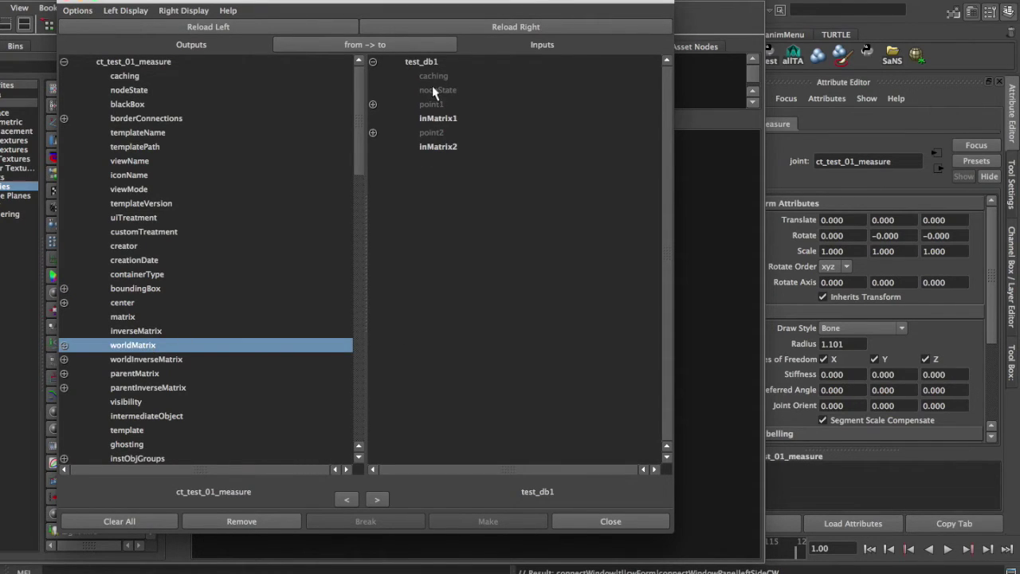
{"action": "left_click", "coordinate": [445, 118]}
{"action": "scroll", "coordinate": [234, 273], "scroll_direction": "down", "scroll_amount": 10}
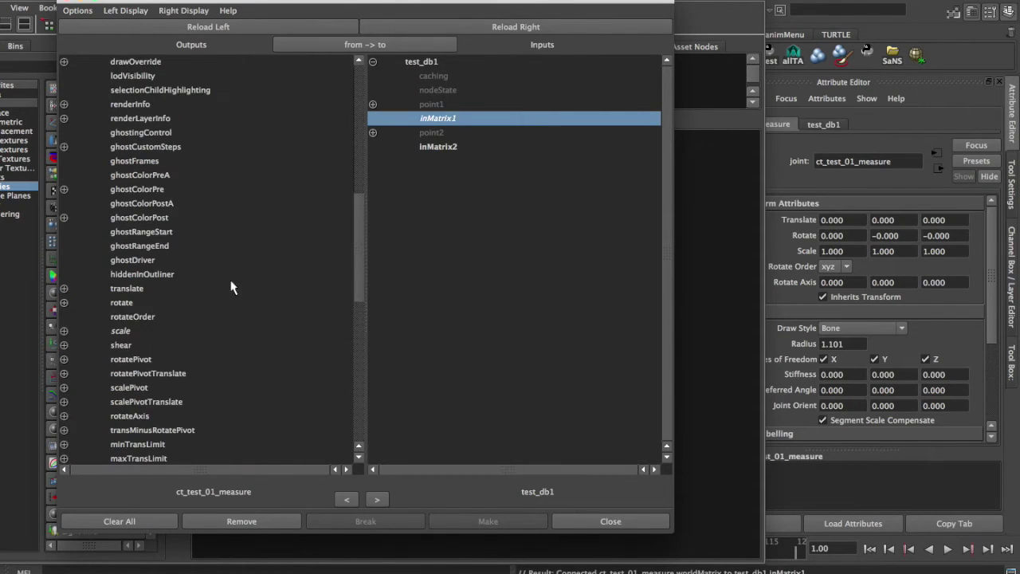
{"action": "left_click", "coordinate": [170, 376]}
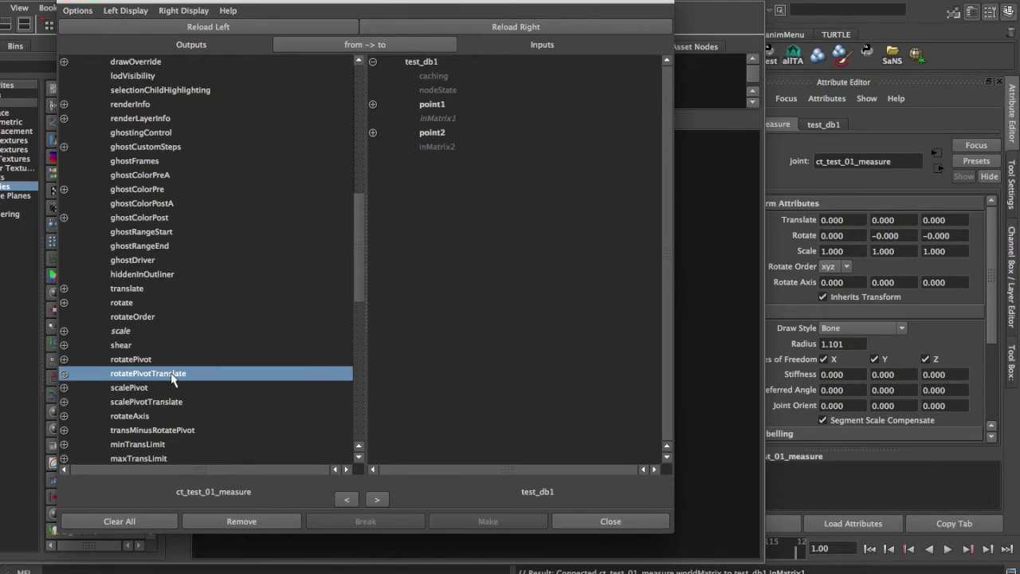
{"action": "left_click", "coordinate": [434, 105]}
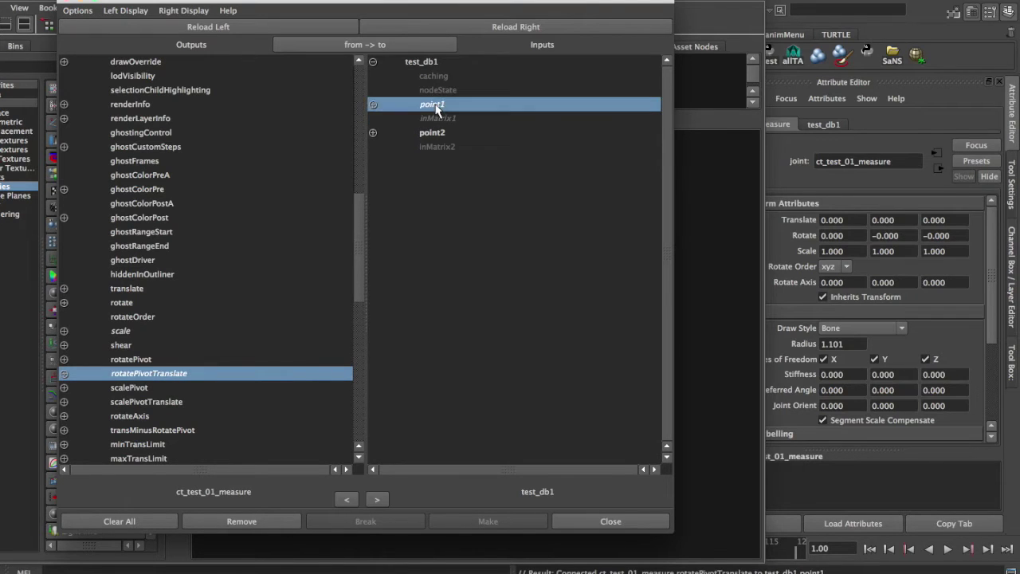
{"action": "left_click", "coordinate": [610, 521]}
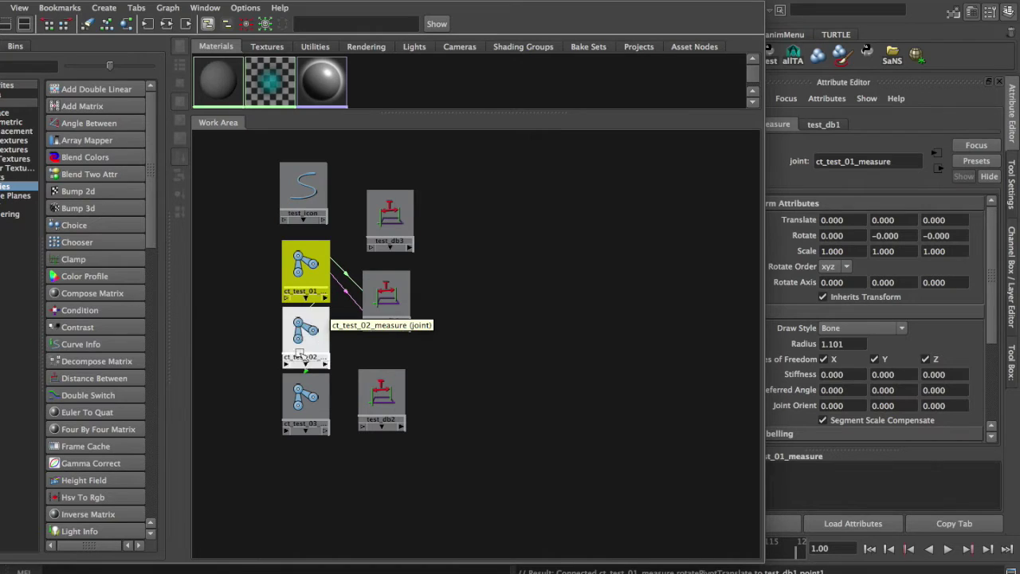
Connect ct_test_02_measure to test_db1, linking worldMatrix to inMatrix2 and rotatePivotTranslate to point2
{"action": "middle_click_drag", "start_coordinate": [310, 345], "coordinate": [370, 279]}
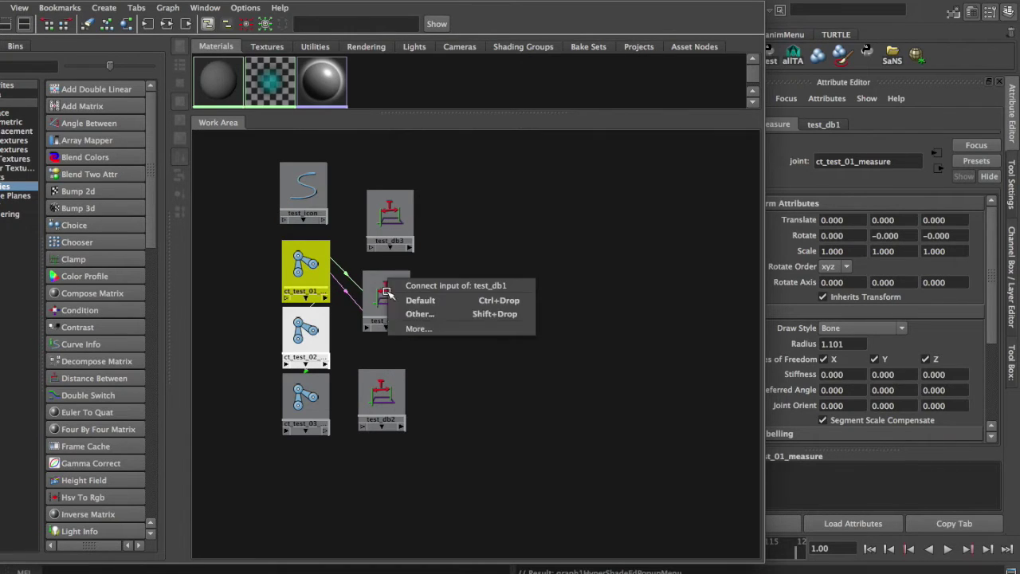
{"action": "left_click", "coordinate": [418, 312]}
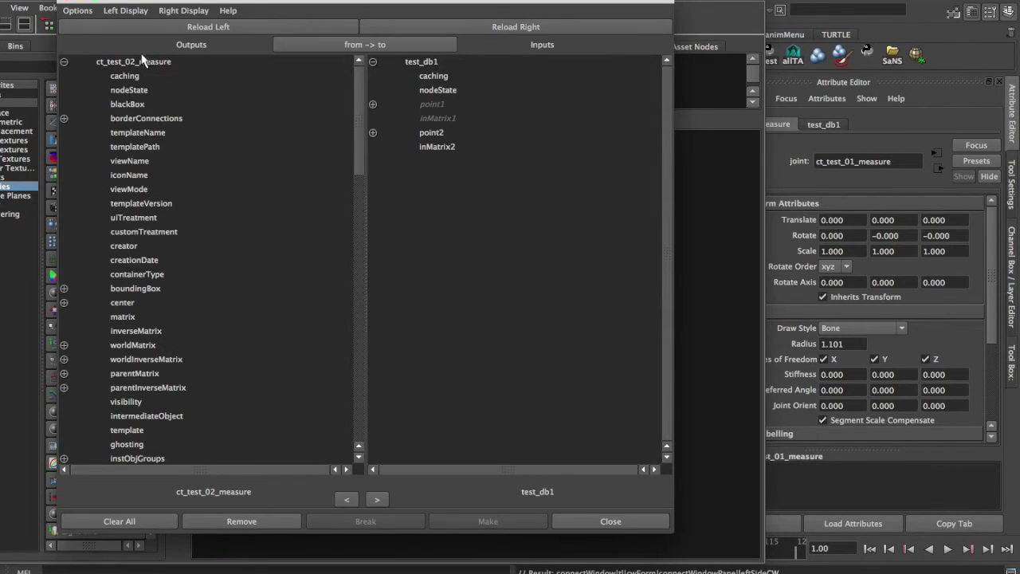
{"action": "left_click", "coordinate": [148, 345]}
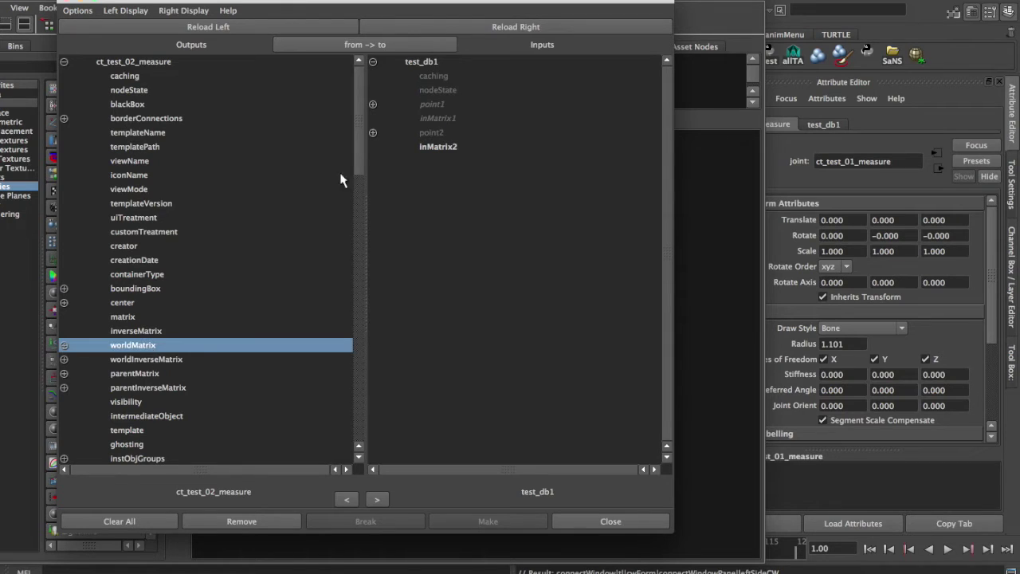
{"action": "left_click", "coordinate": [427, 150]}
{"action": "scroll", "coordinate": [175, 375], "scroll_direction": "down", "scroll_amount": 12}
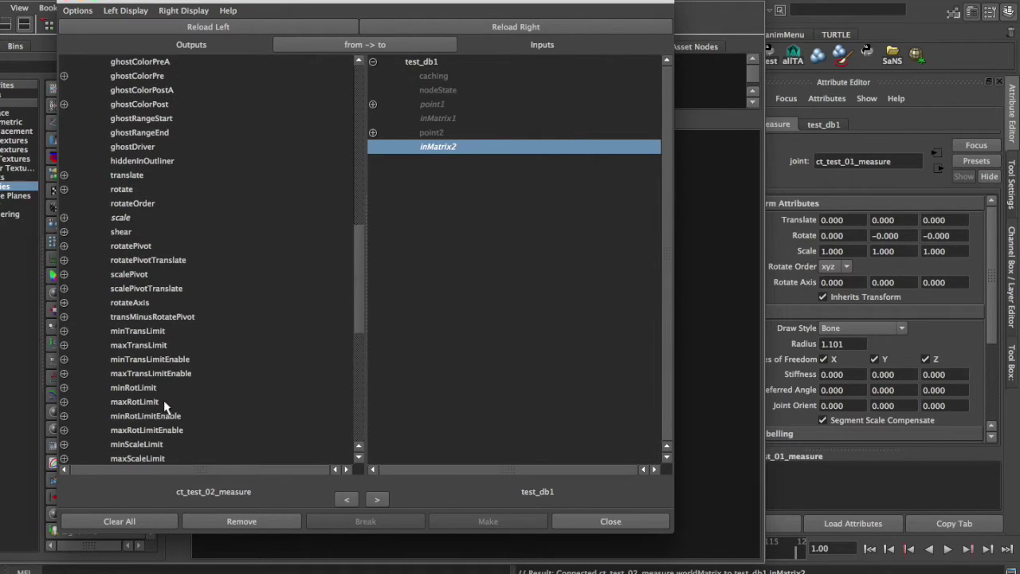
{"action": "left_click", "coordinate": [164, 263]}
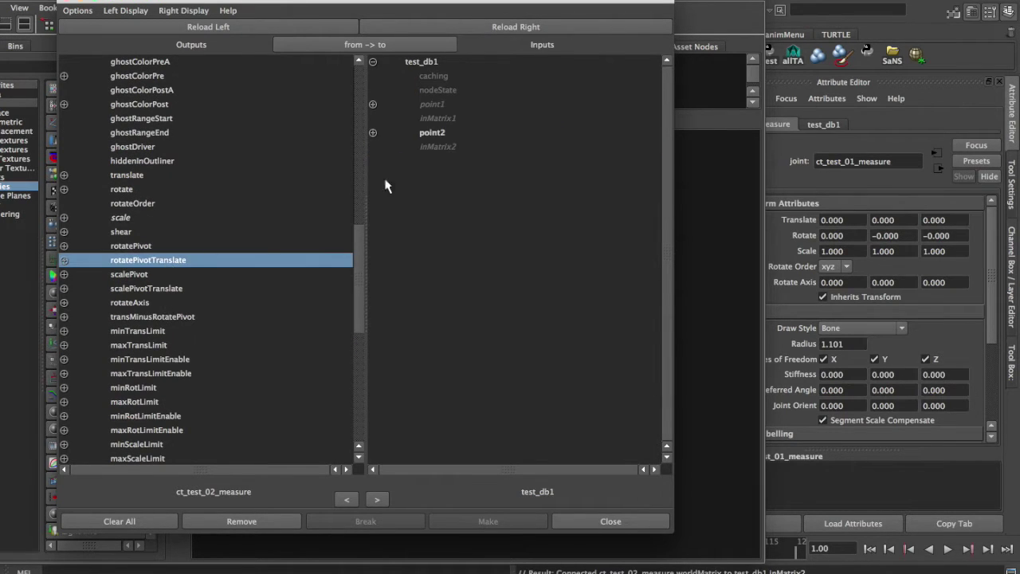
{"action": "left_click", "coordinate": [434, 133]}
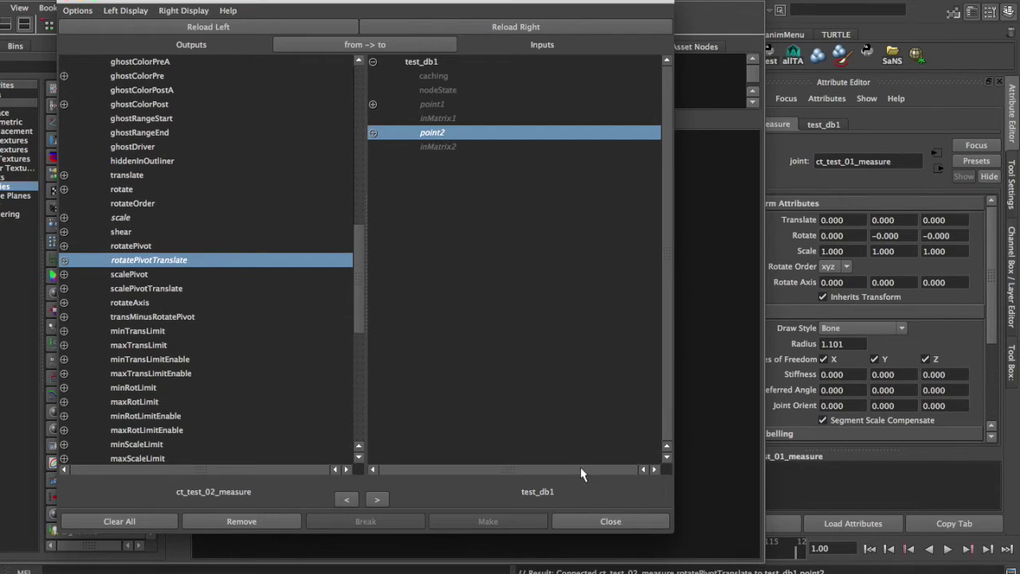
{"action": "left_click", "coordinate": [590, 519]}
Connect ct_test_02_measure to test_db2, linking worldMatrix to inMatrix1 and rotatePivotTranslate to point1
{"action": "middle_click_drag", "start_coordinate": [307, 334], "coordinate": [378, 389]}
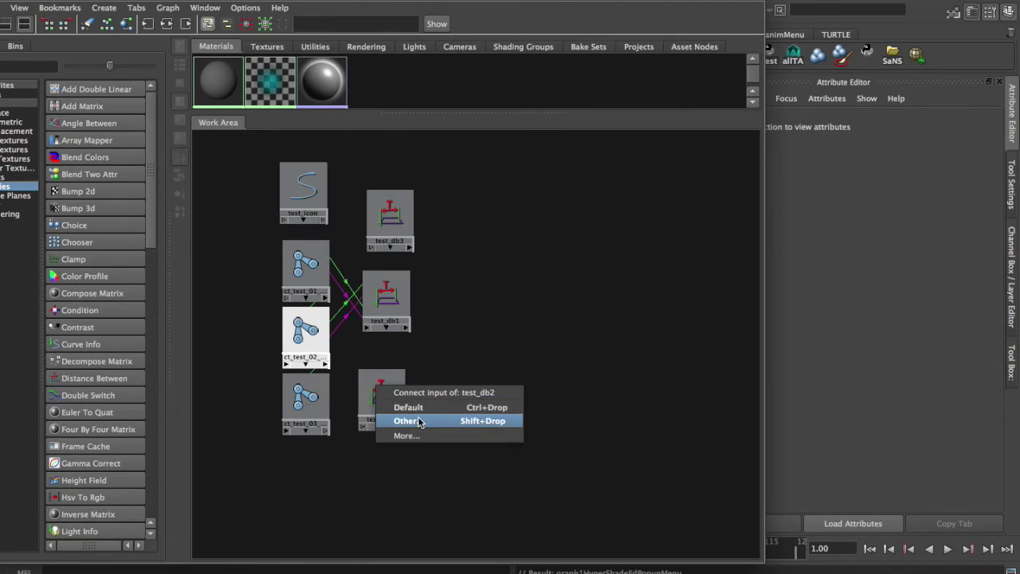
{"action": "left_click", "coordinate": [409, 420]}
{"action": "left_click", "coordinate": [144, 347]}
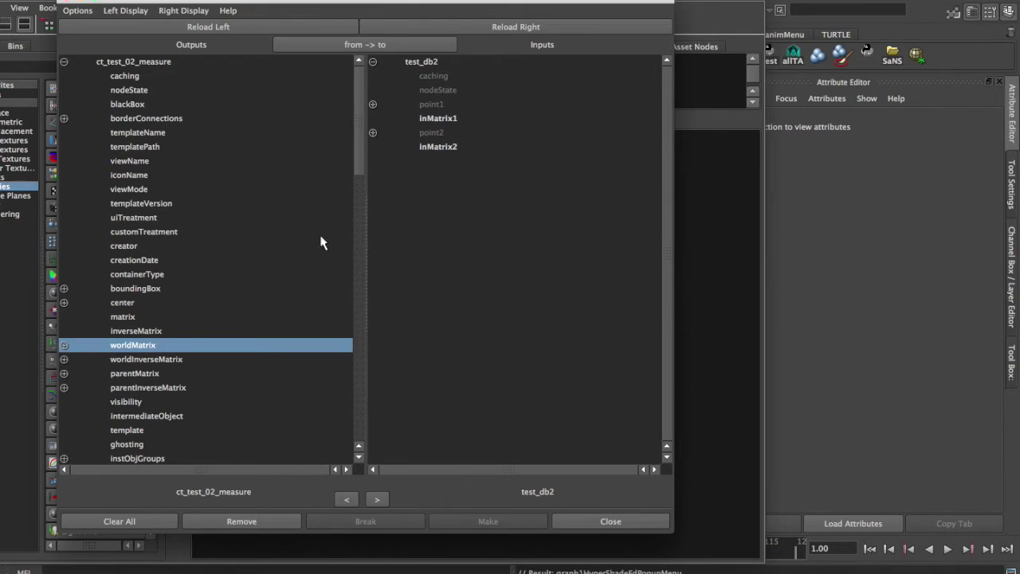
{"action": "left_click", "coordinate": [427, 119]}
{"action": "scroll", "coordinate": [216, 367], "scroll_direction": "down", "scroll_amount": 8}
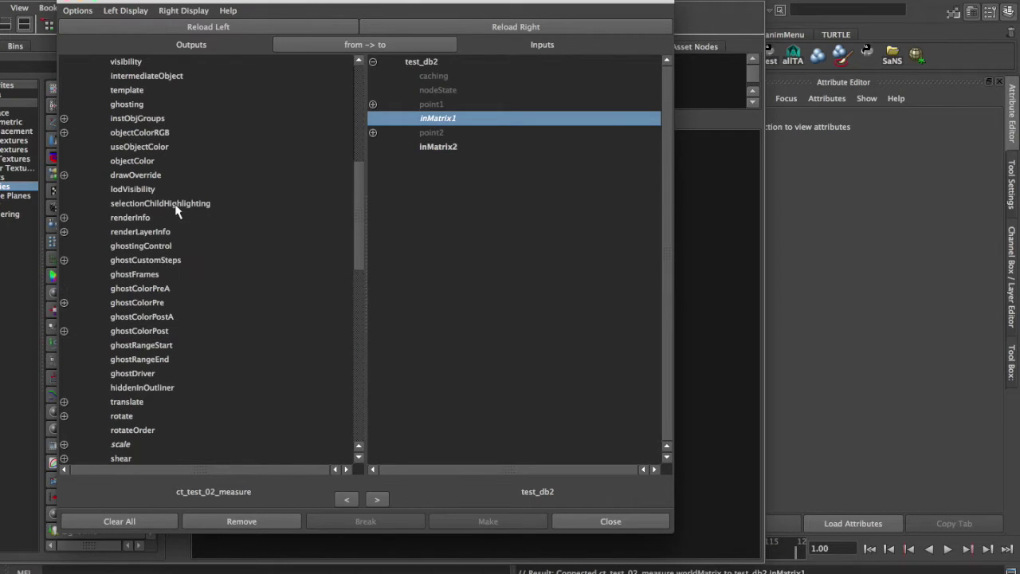
{"action": "scroll", "coordinate": [151, 383], "scroll_direction": "down", "scroll_amount": 5}
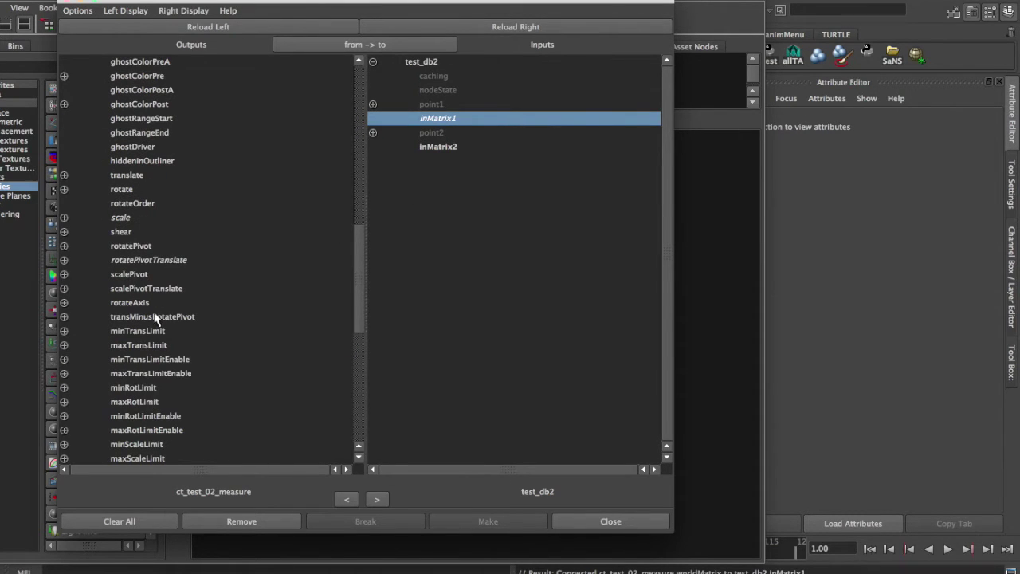
{"action": "left_click", "coordinate": [153, 261]}
{"action": "left_click", "coordinate": [434, 104]}
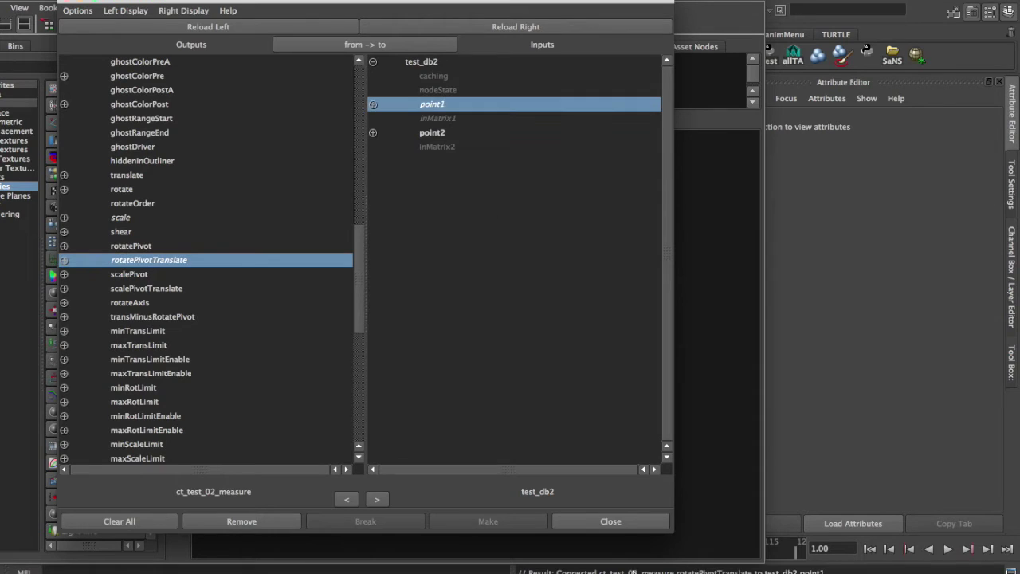
{"action": "left_click", "coordinate": [611, 521]}
Connect ct_test_03_measure_waste to test_db2, linking worldMatrix to inMatrix2 and rotatePivotTranslate to point2
{"action": "middle_click_drag", "start_coordinate": [311, 403], "coordinate": [395, 390]}
{"action": "left_click", "coordinate": [414, 418]}
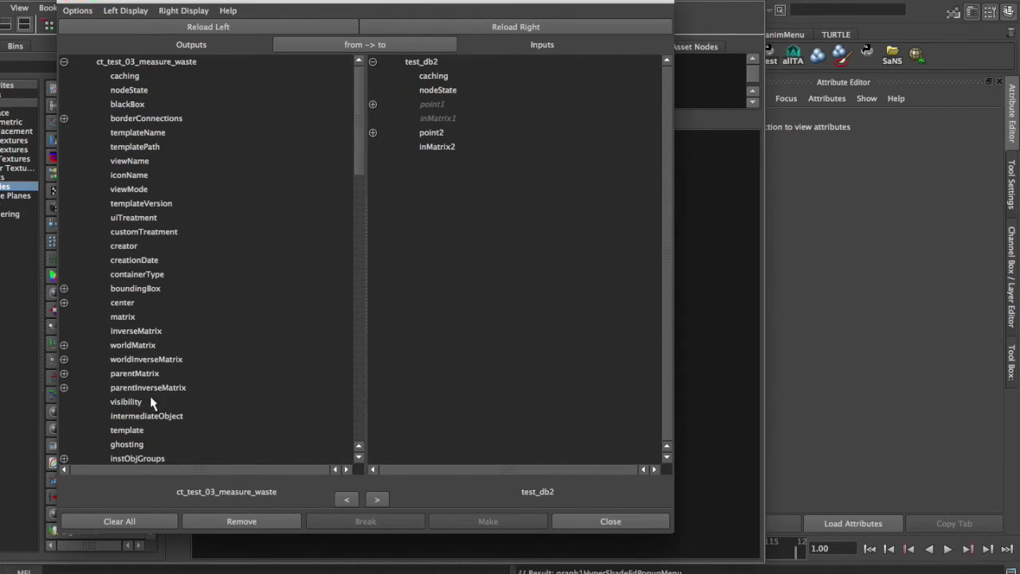
{"action": "left_click", "coordinate": [139, 346]}
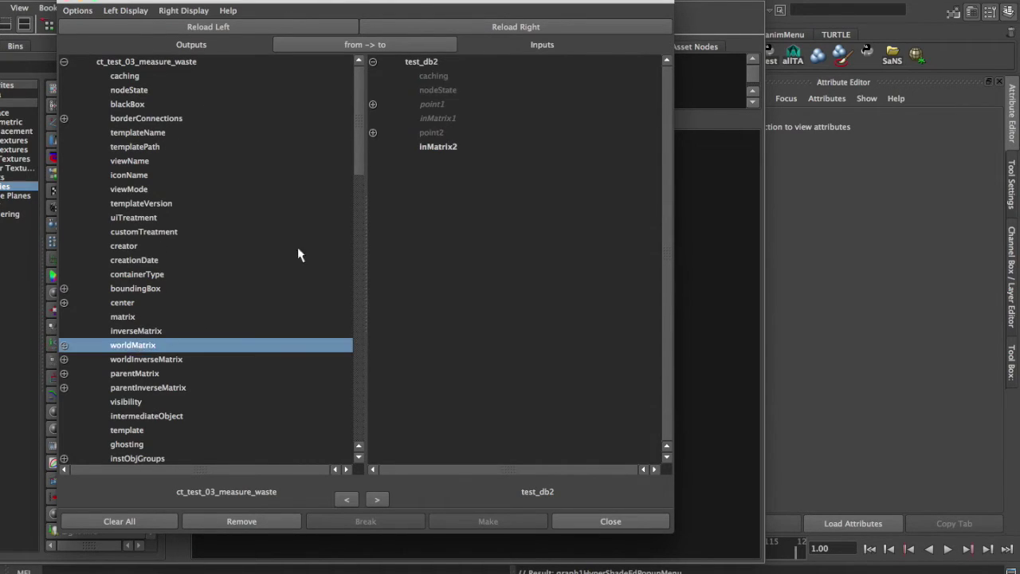
{"action": "left_click", "coordinate": [416, 147]}
{"action": "scroll", "coordinate": [232, 334], "scroll_direction": "down", "scroll_amount": 10}
{"action": "left_click", "coordinate": [188, 376]}
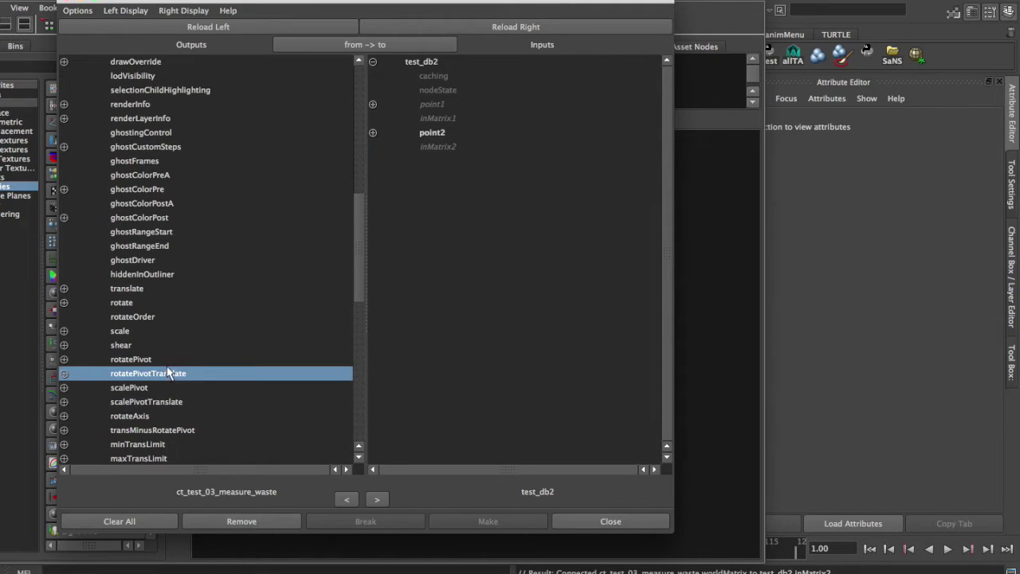
{"action": "left_click", "coordinate": [443, 133]}
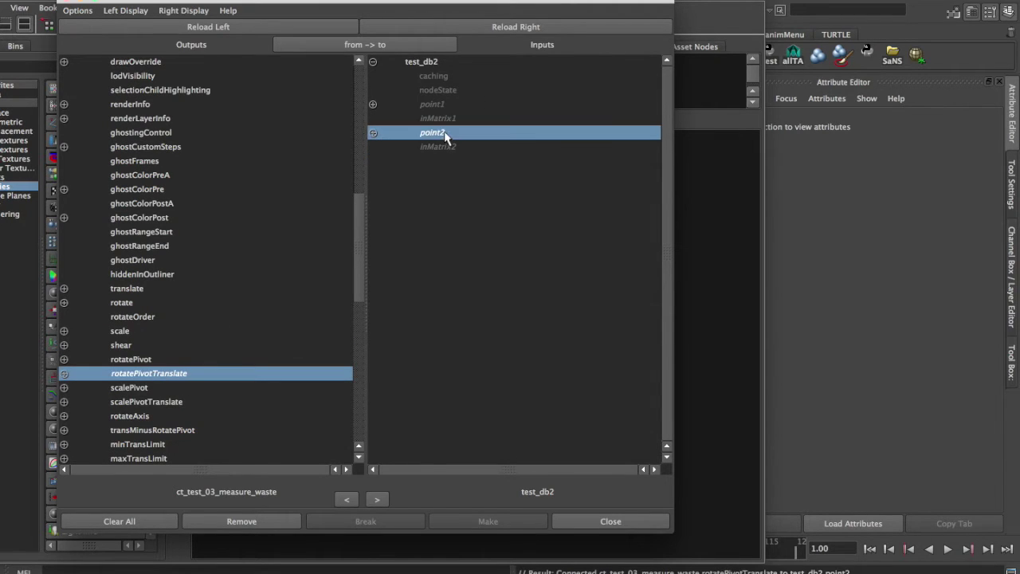
{"action": "left_click", "coordinate": [611, 521]}
Line up test_db3, test_db1 and test_db2 in a straight column, farther away from the control and joint nodes
{"action": "left_click", "coordinate": [416, 376]}
{"action": "left_click_drag", "start_coordinate": [386, 274], "coordinate": [420, 266]}
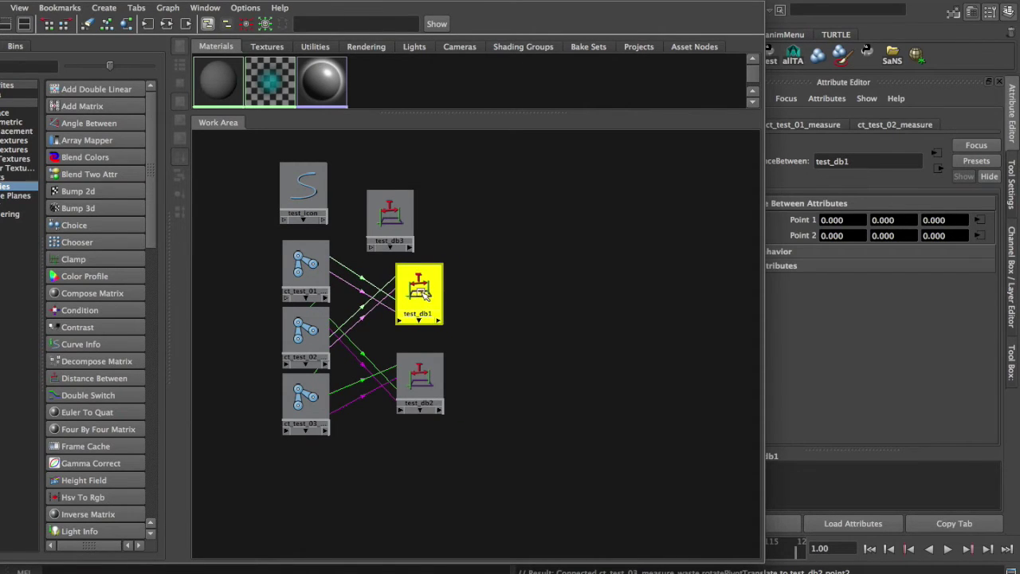
{"action": "left_click", "coordinate": [307, 335]}
{"action": "left_click", "coordinate": [405, 388]}
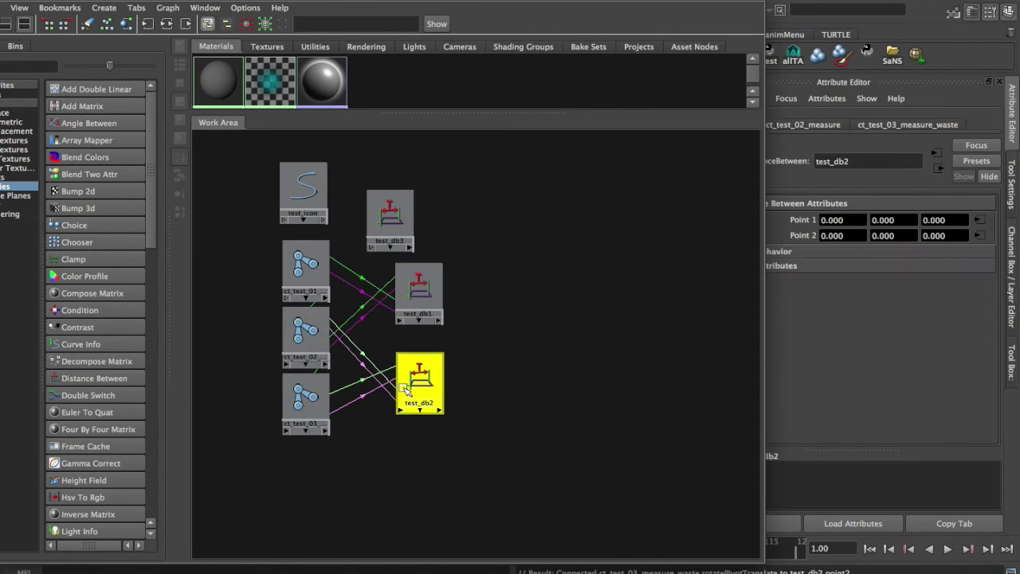
{"action": "left_click", "coordinate": [310, 330]}
{"action": "left_click", "coordinate": [306, 394]}
{"action": "left_click_drag", "start_coordinate": [393, 222], "coordinate": [422, 210]}
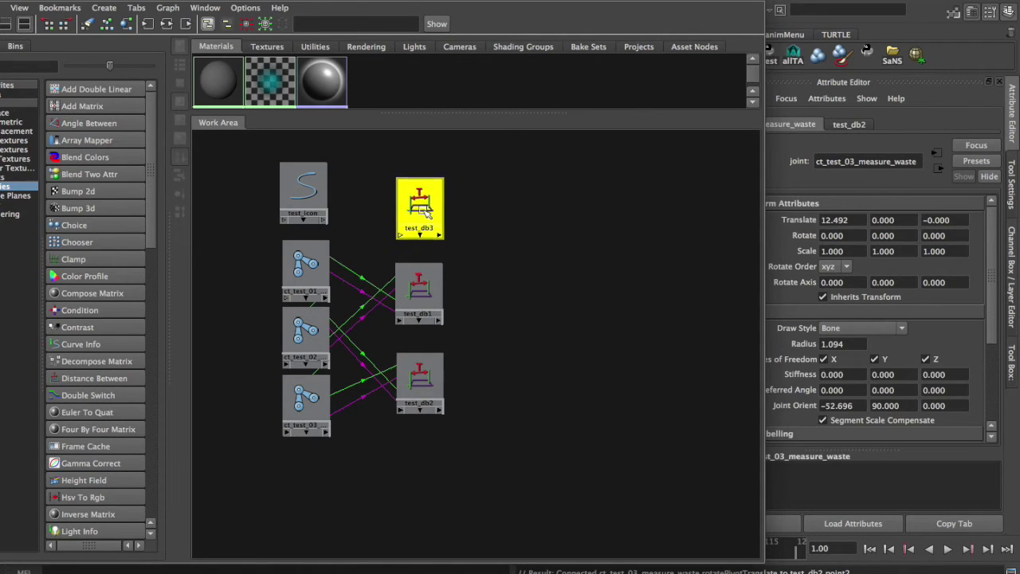
{"action": "left_click", "coordinate": [485, 228]}
Connect ct_test_01_measure to test_db3, linking worldMatrix to inMatrix1 and rotatePivotTranslate to point1
{"action": "left_click", "coordinate": [311, 263]}
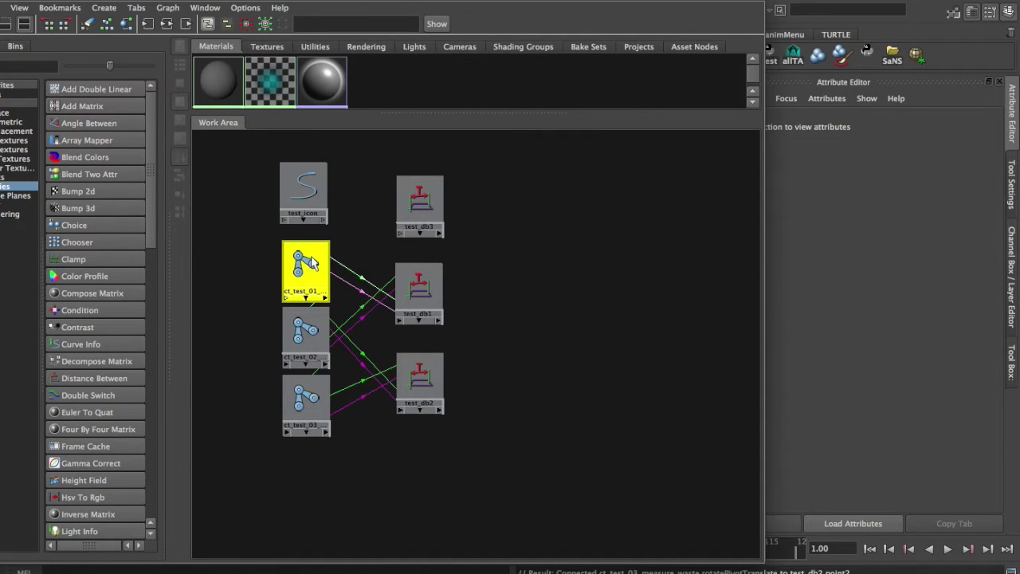
{"action": "left_click", "coordinate": [306, 184]}
{"action": "middle_click_drag", "start_coordinate": [297, 266], "coordinate": [422, 199]}
{"action": "left_click", "coordinate": [447, 223]}
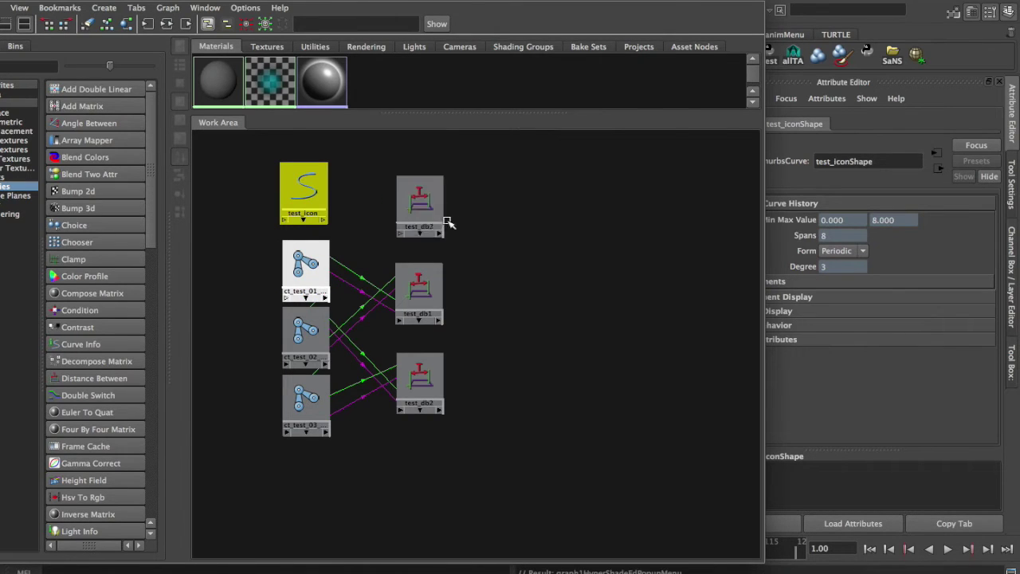
{"action": "left_click", "coordinate": [143, 345]}
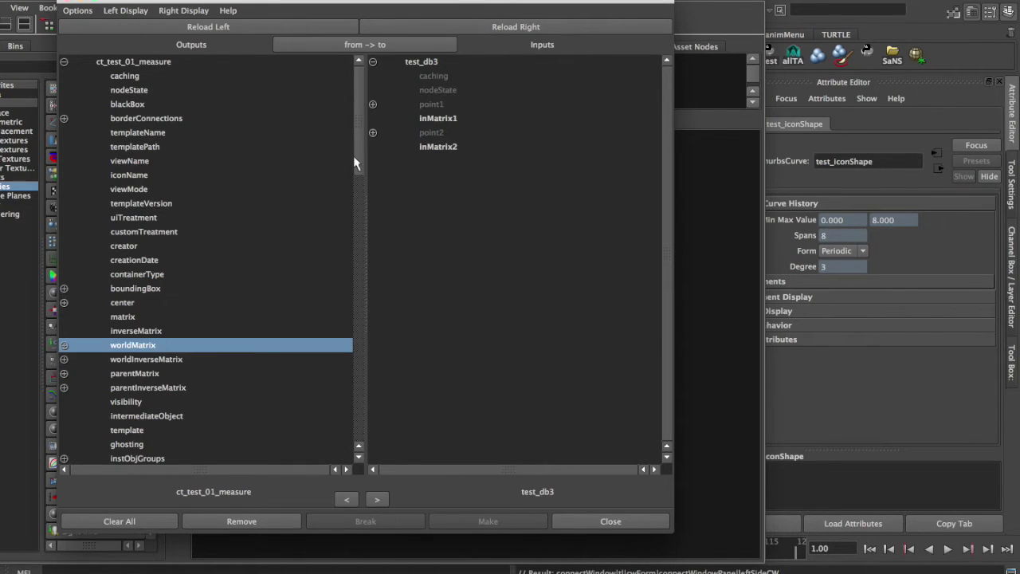
{"action": "left_click", "coordinate": [456, 118]}
{"action": "scroll", "coordinate": [228, 349], "scroll_direction": "down", "scroll_amount": 10}
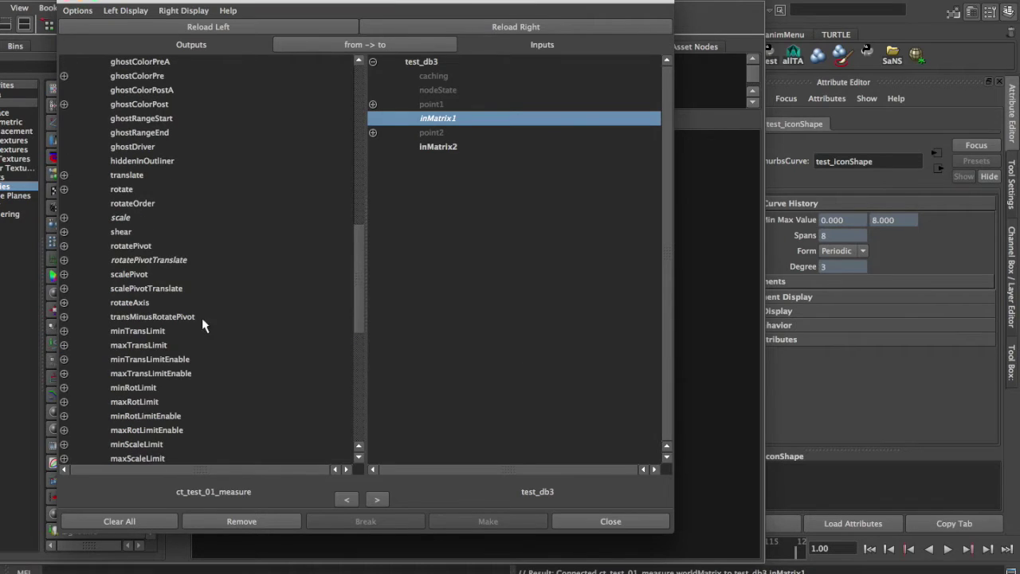
{"action": "left_click", "coordinate": [170, 260]}
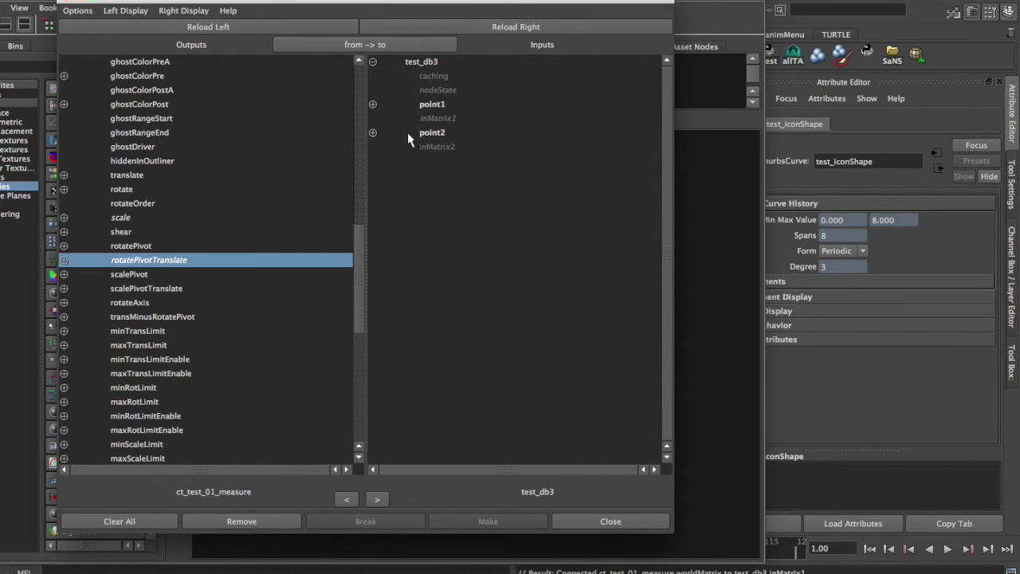
{"action": "left_click", "coordinate": [431, 104]}
{"action": "left_click", "coordinate": [610, 521]}
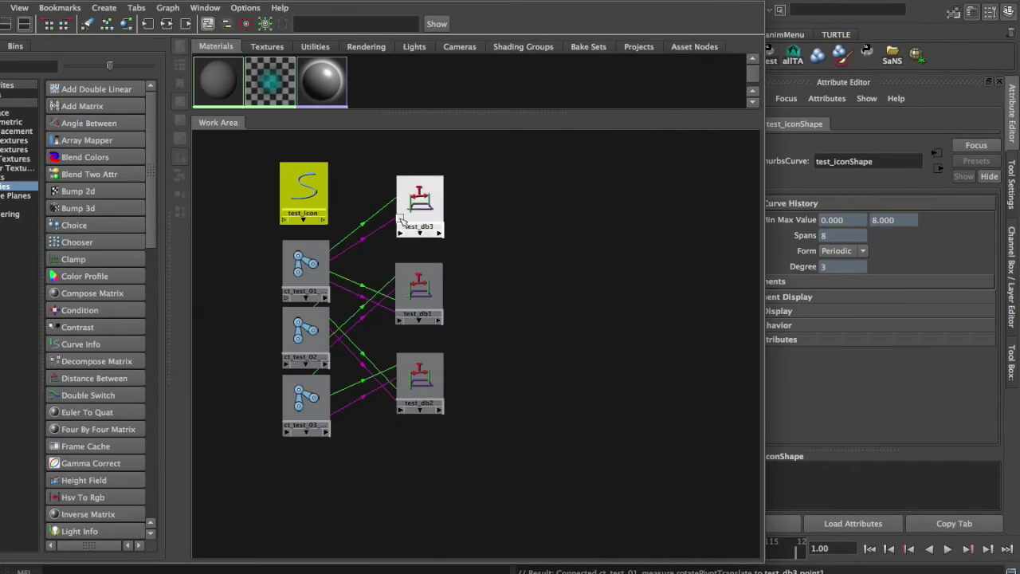
Connect the test_icon control to test_db3, linking worldMatrix to inMatrix2 and rotatePivotTranslate to point2
{"action": "middle_click_drag", "start_coordinate": [302, 191], "coordinate": [421, 201]}
{"action": "left_click", "coordinate": [462, 231]}
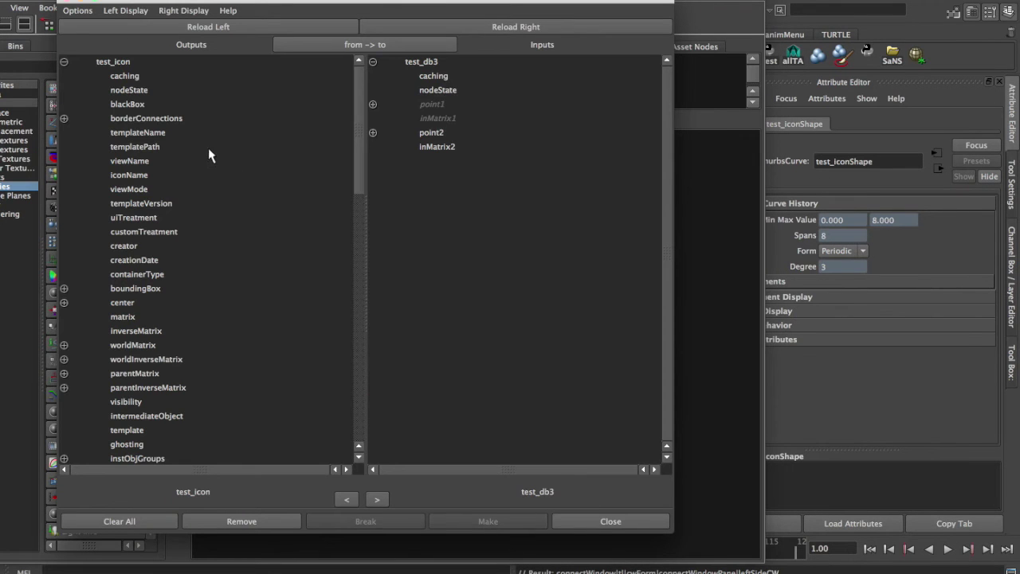
{"action": "left_click", "coordinate": [161, 348]}
{"action": "left_click", "coordinate": [451, 149]}
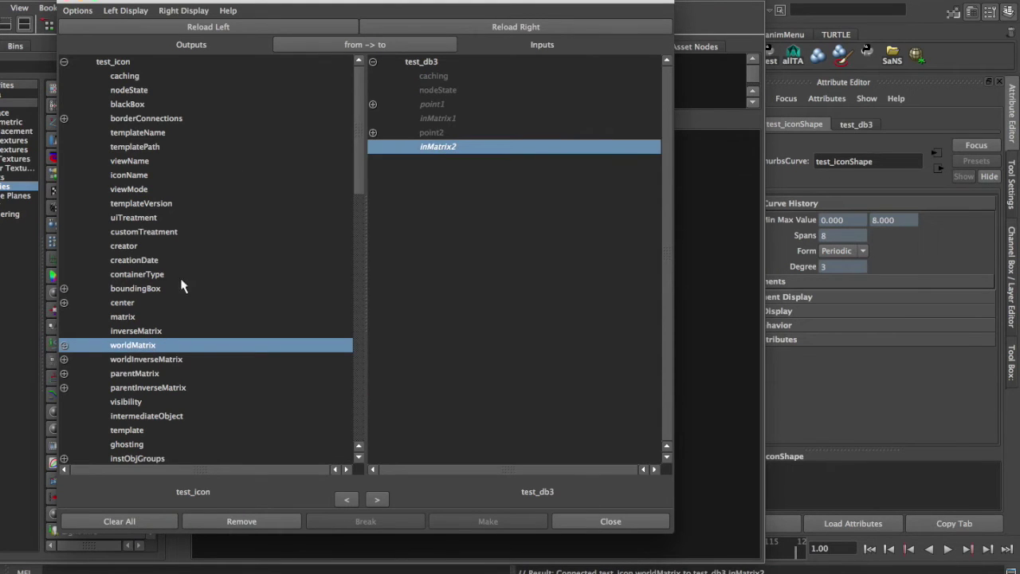
{"action": "scroll", "coordinate": [182, 318], "scroll_direction": "down", "scroll_amount": 15}
{"action": "left_click", "coordinate": [156, 149]}
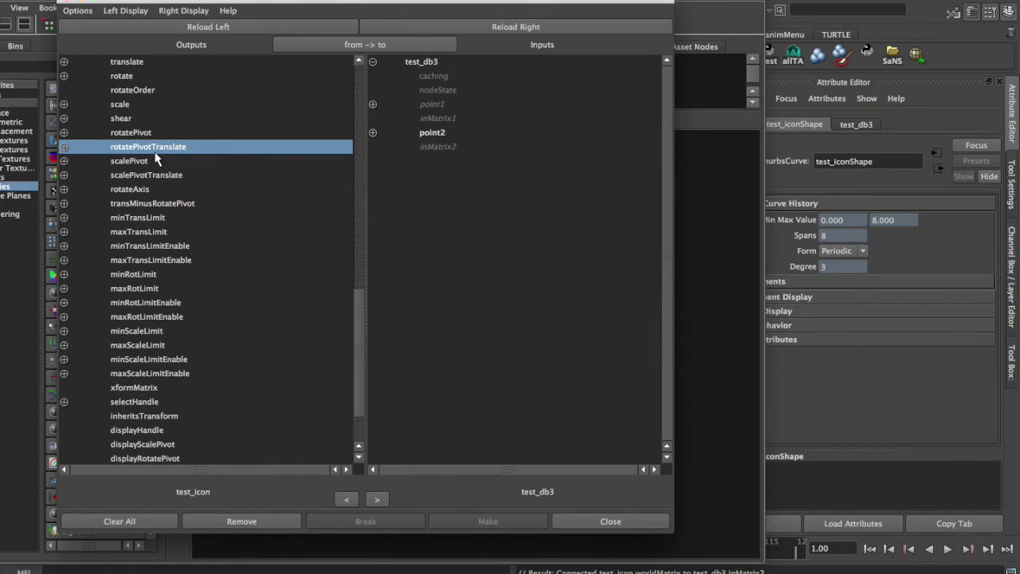
{"action": "left_click", "coordinate": [435, 134]}
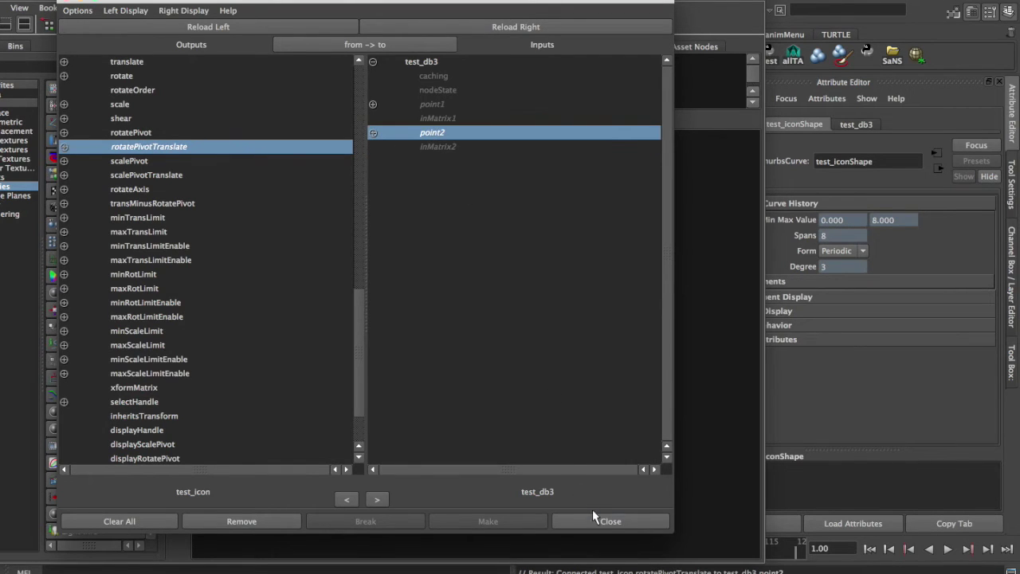
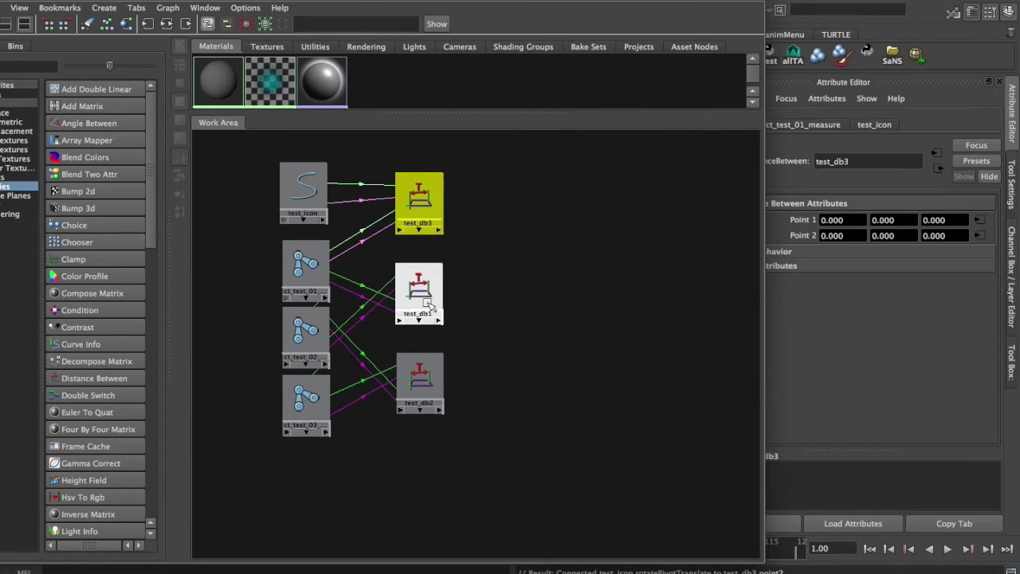
{"action": "left_click", "coordinate": [512, 317]}
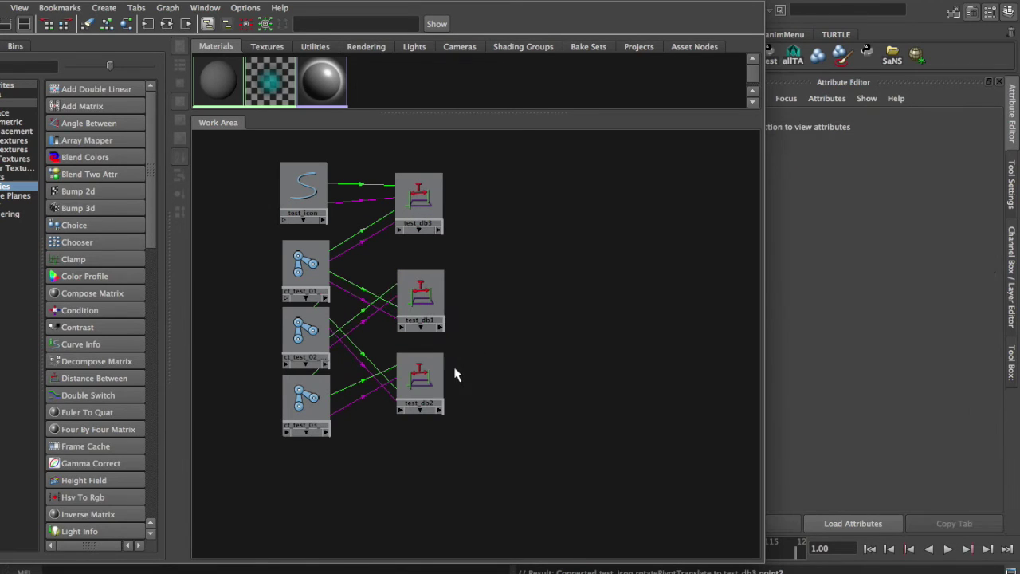
Create an Add Double Linear node and place it beside test_db1 and test_db2, on the side away from the joints
{"action": "left_click", "coordinate": [106, 88]}
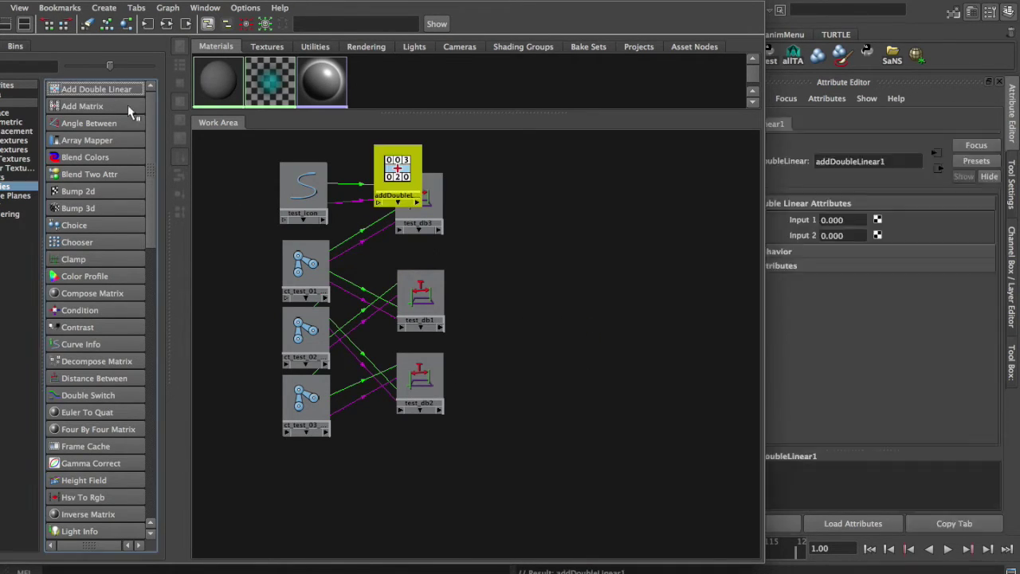
{"action": "left_click_drag", "start_coordinate": [390, 169], "coordinate": [538, 322]}
{"action": "left_click", "coordinate": [420, 294]}
{"action": "left_click", "coordinate": [420, 376]}
{"action": "left_click", "coordinate": [553, 329]}
{"action": "left_click_drag", "start_coordinate": [550, 326], "coordinate": [525, 332]}
Connect the distance output of test_db1 to input1 of the Add Double Linear node
{"action": "middle_click_drag", "start_coordinate": [433, 306], "coordinate": [530, 323]}
{"action": "left_click", "coordinate": [564, 361]}
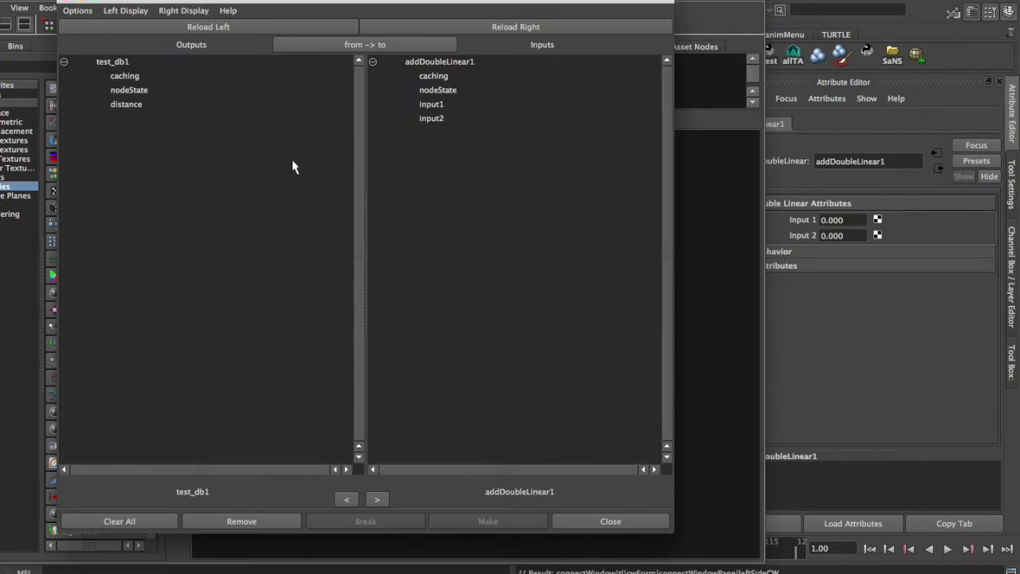
{"action": "left_click", "coordinate": [142, 105]}
{"action": "left_click", "coordinate": [455, 104]}
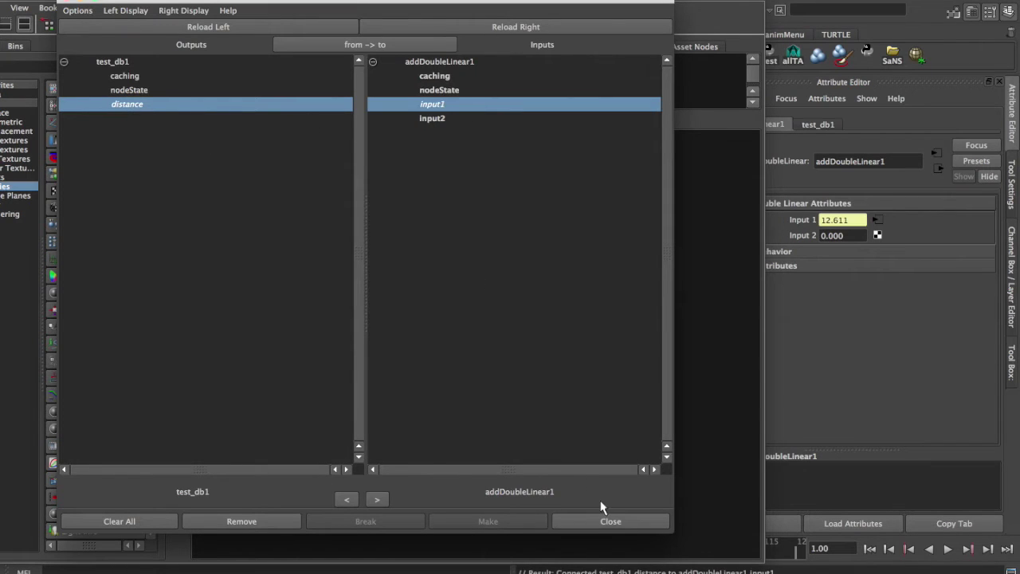
{"action": "left_click", "coordinate": [613, 519]}
Connect the distance output of test_db2 to input2 of the Add Double Linear node
{"action": "middle_click", "coordinate": [425, 374]}
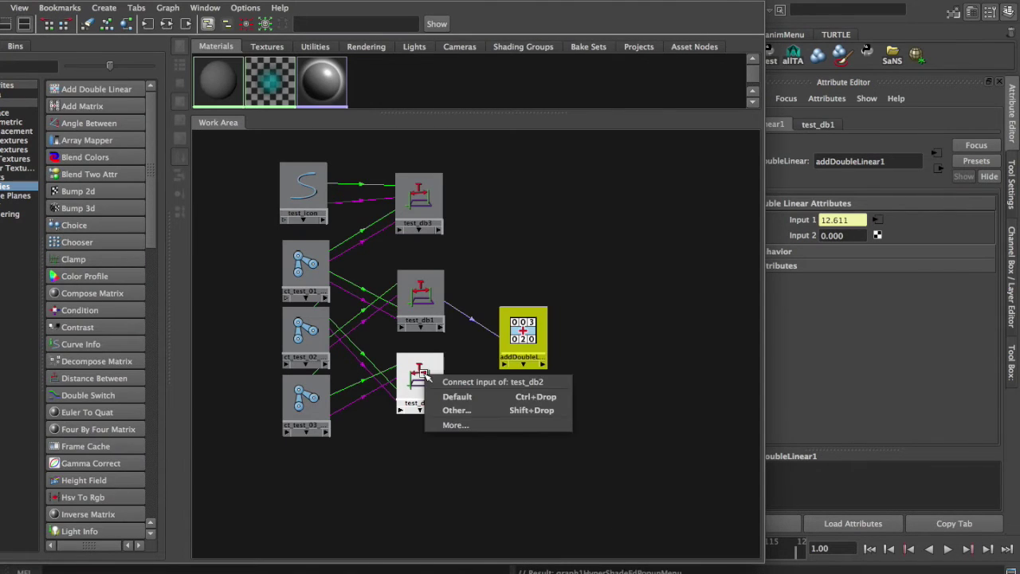
{"action": "left_click", "coordinate": [451, 340]}
{"action": "left_click", "coordinate": [420, 381]}
{"action": "middle_click_drag", "start_coordinate": [420, 381], "coordinate": [537, 329]}
{"action": "left_click", "coordinate": [558, 358]}
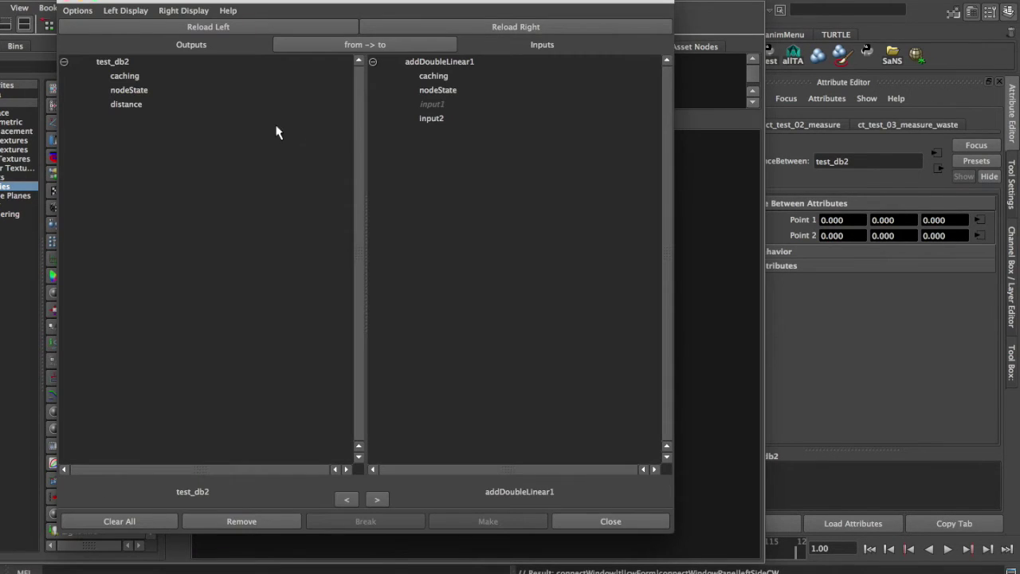
{"action": "left_click", "coordinate": [160, 110]}
{"action": "left_click", "coordinate": [436, 120]}
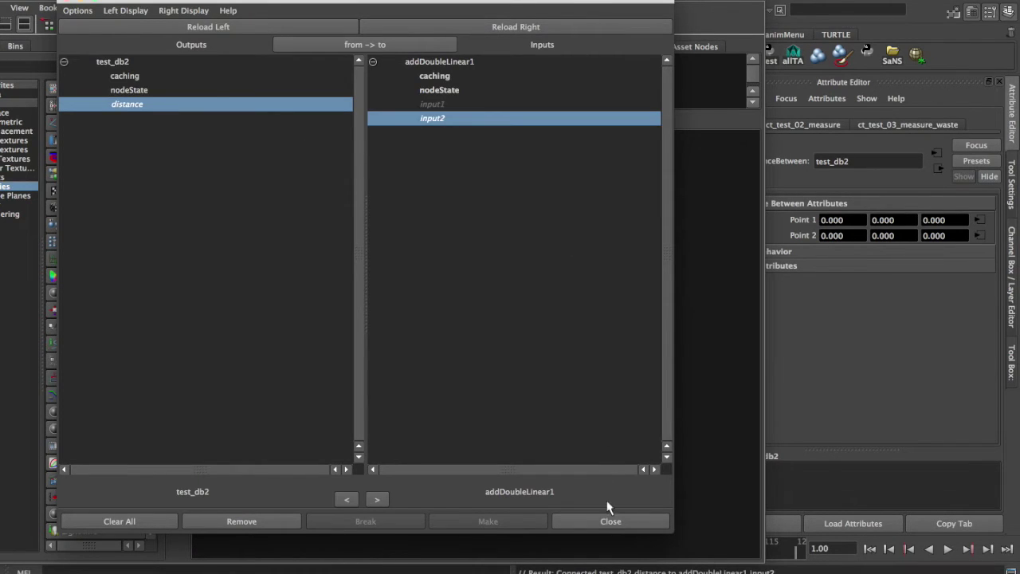
{"action": "left_click", "coordinate": [611, 521]}
Check the Add Double Linear node's two input values against the Translate values of the measure joints feeding it
{"action": "left_click", "coordinate": [523, 330]}
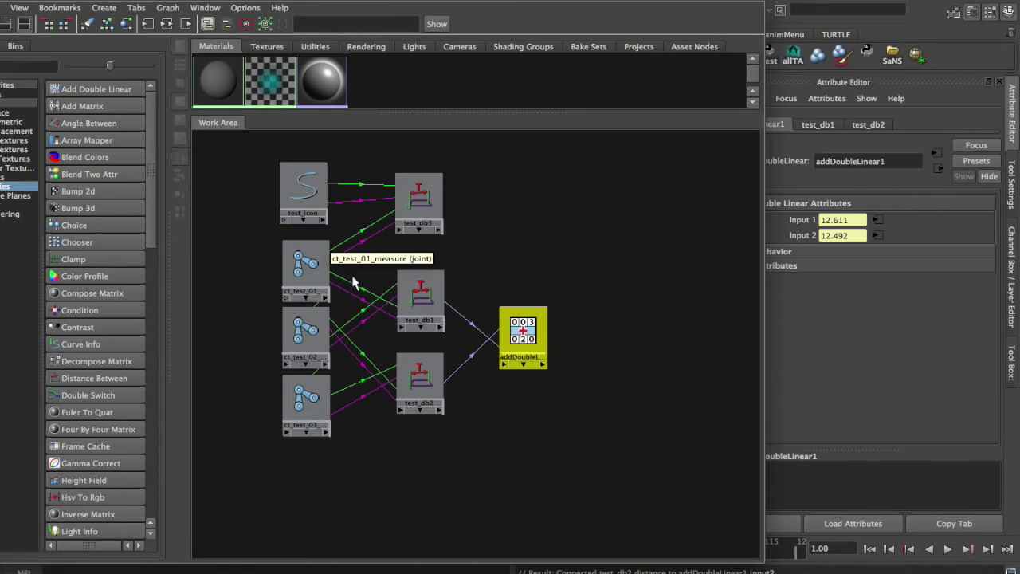
{"action": "left_click", "coordinate": [295, 264]}
{"action": "left_click", "coordinate": [307, 330]}
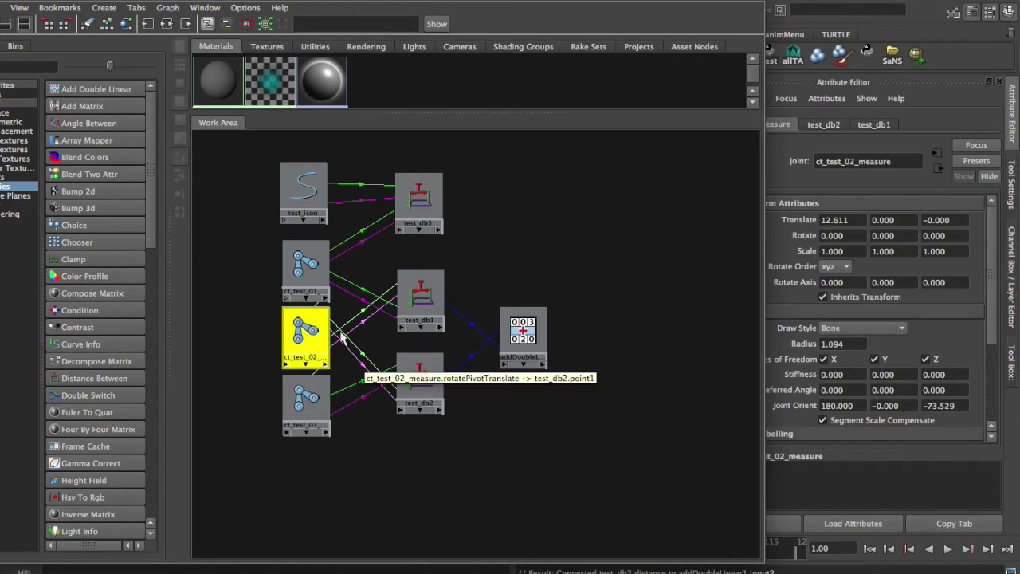
{"action": "left_click", "coordinate": [307, 396]}
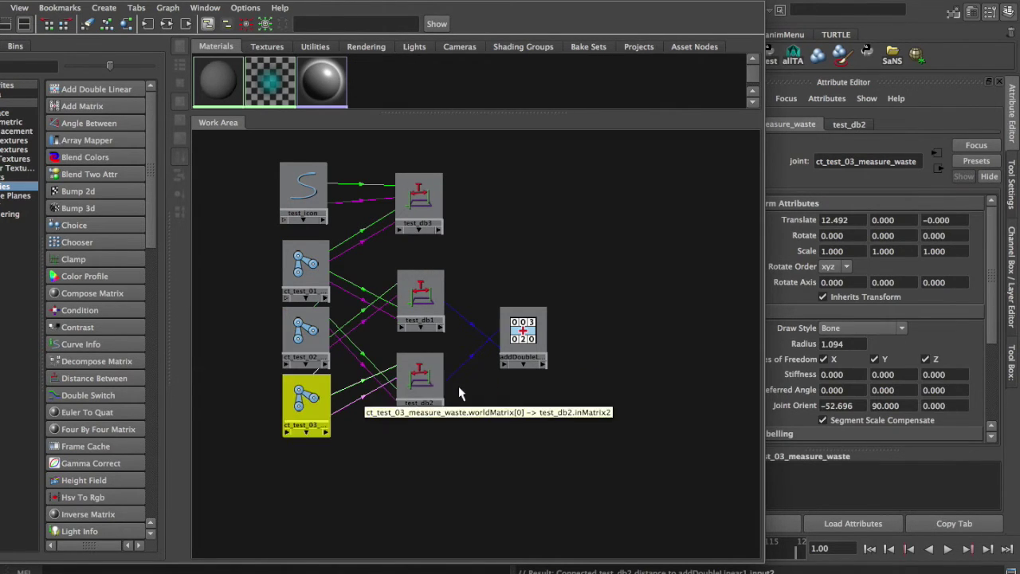
{"action": "left_click", "coordinate": [430, 381]}
{"action": "left_click", "coordinate": [505, 362]}
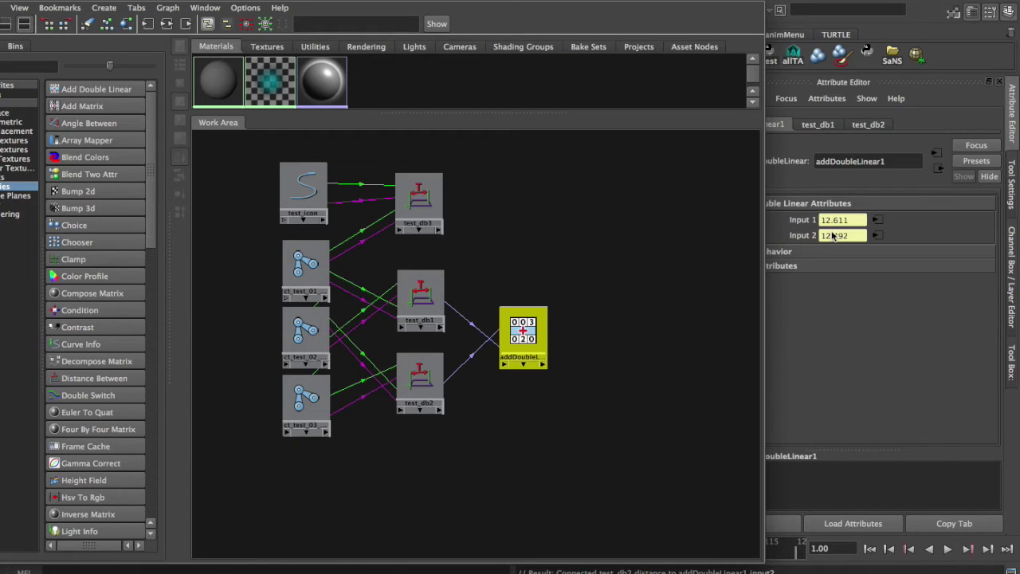
{"action": "left_click", "coordinate": [592, 268]}
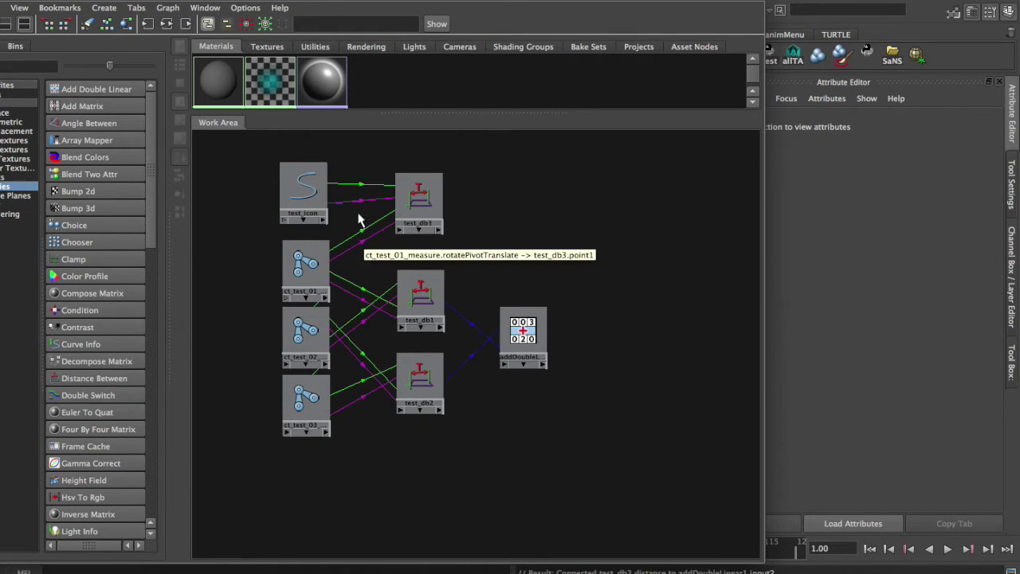
Create a Multiply Divide node and place it beside test_db3, above the Add Double Linear node
{"action": "scroll", "coordinate": [124, 404], "scroll_direction": "down", "scroll_amount": 6}
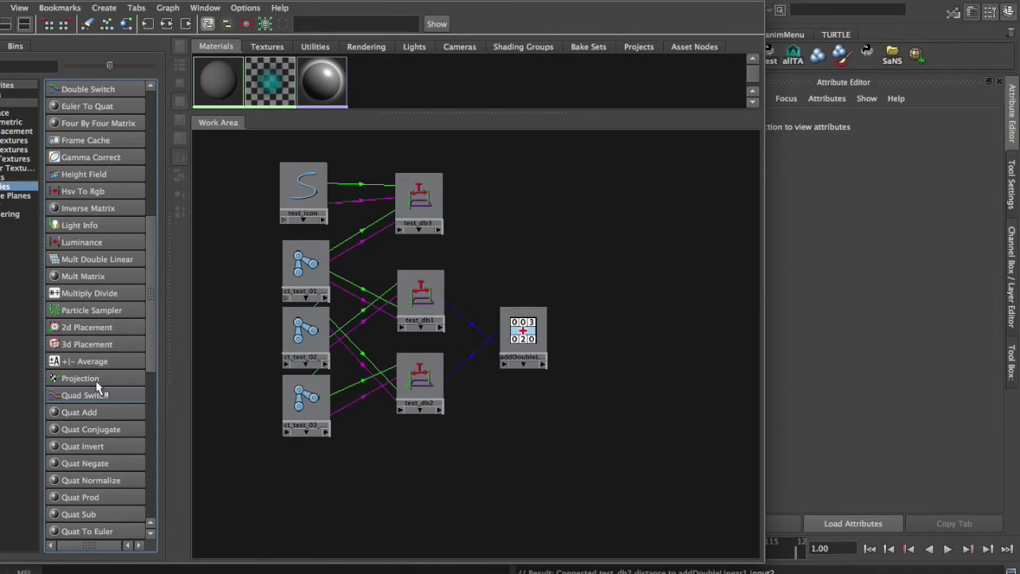
{"action": "scroll", "coordinate": [104, 389], "scroll_direction": "down", "scroll_amount": 2}
{"action": "scroll", "coordinate": [108, 367], "scroll_direction": "up", "scroll_amount": 2}
{"action": "left_click", "coordinate": [90, 292]}
{"action": "left_click_drag", "start_coordinate": [390, 249], "coordinate": [529, 222]}
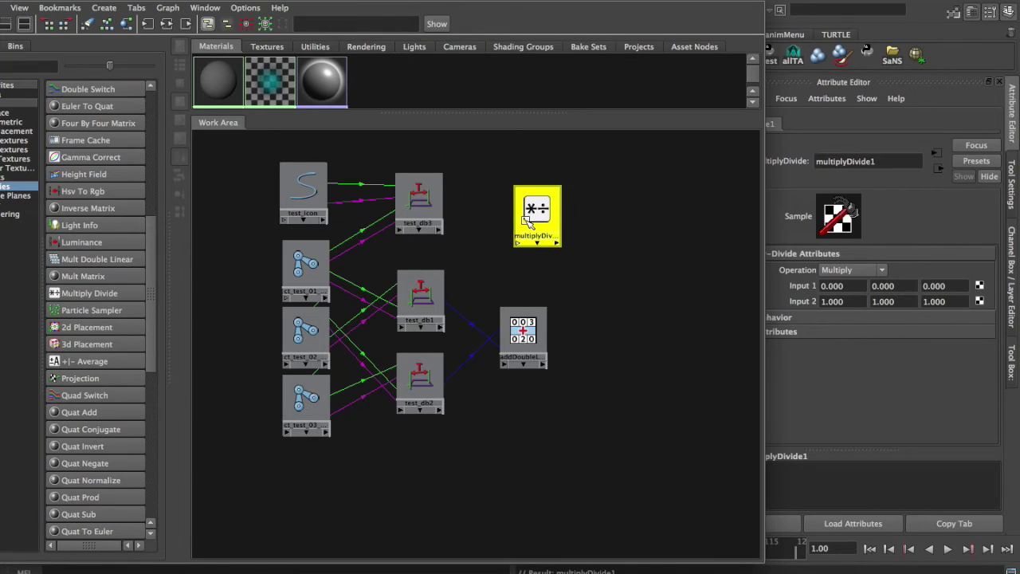
{"action": "scroll", "coordinate": [119, 134], "scroll_direction": "up", "scroll_amount": 6}
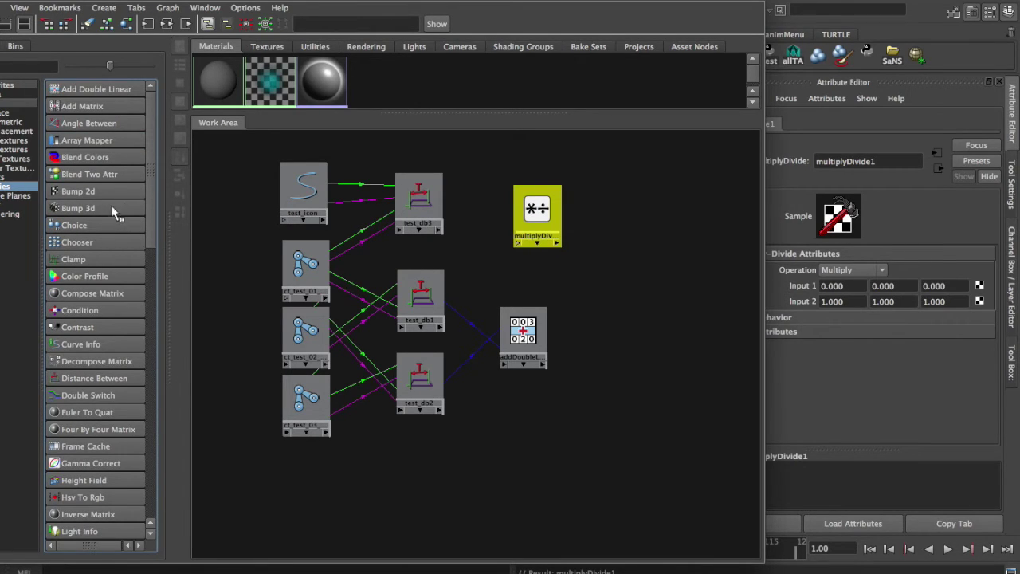
{"action": "left_click", "coordinate": [13, 141]}
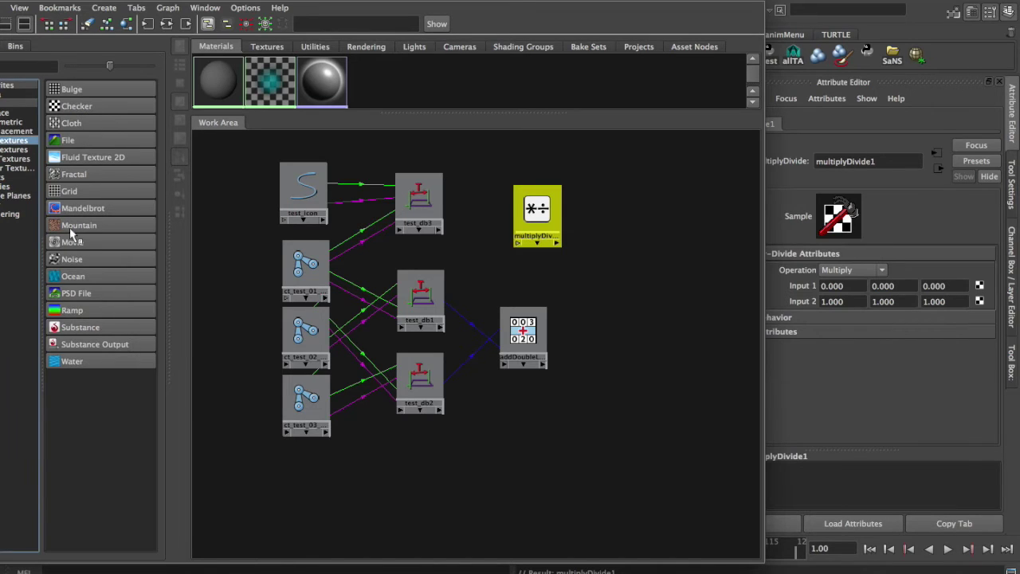
{"action": "left_click", "coordinate": [27, 177]}
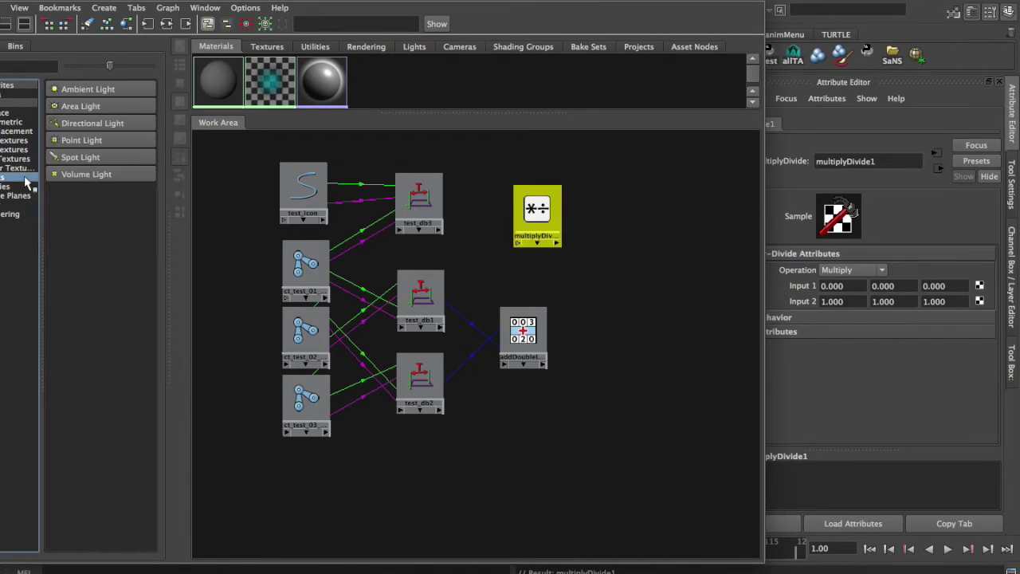
{"action": "left_click_drag", "start_coordinate": [88, 4], "coordinate": [144, 4]}
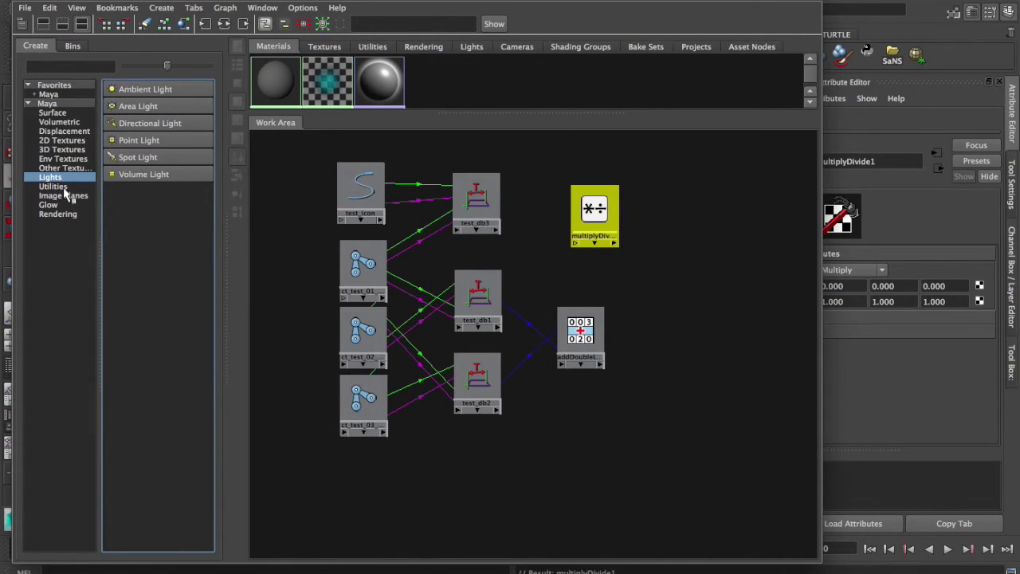
{"action": "left_click", "coordinate": [76, 186]}
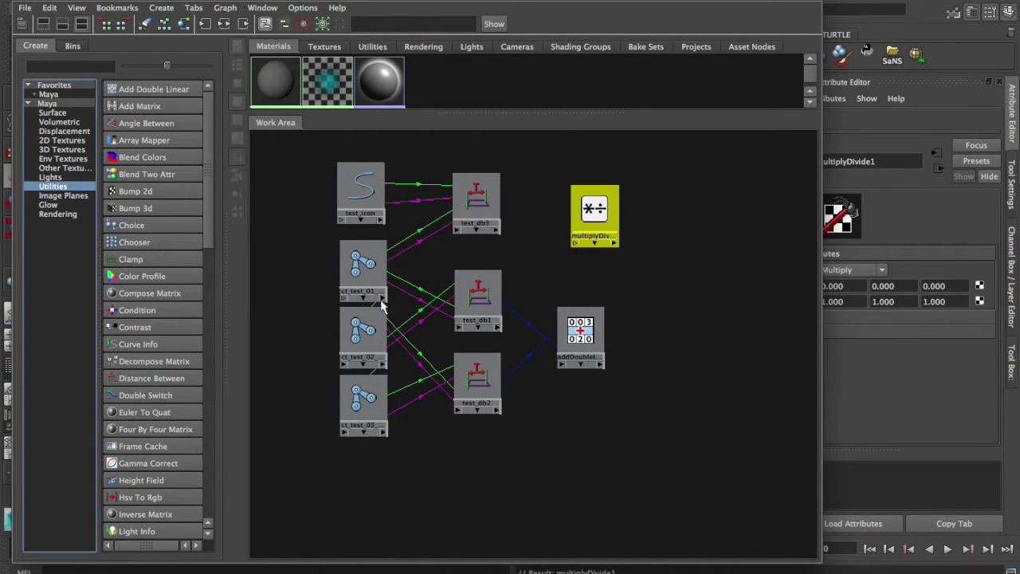
Rename the Multiply Divide node to test_md1
{"action": "double_click", "coordinate": [872, 161]}
{"action": "type", "text": "test"}
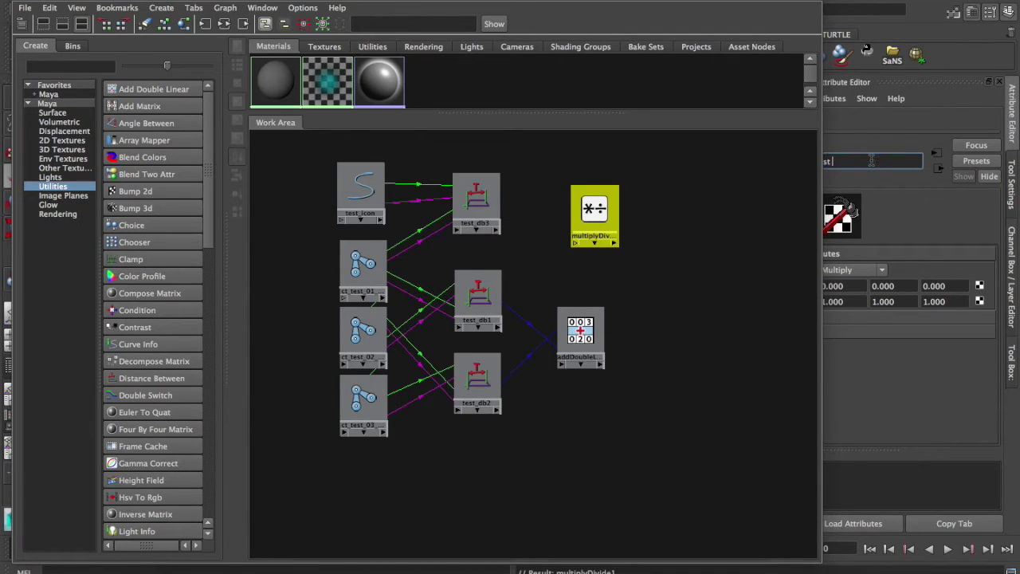
{"action": "key", "text": "Return"}
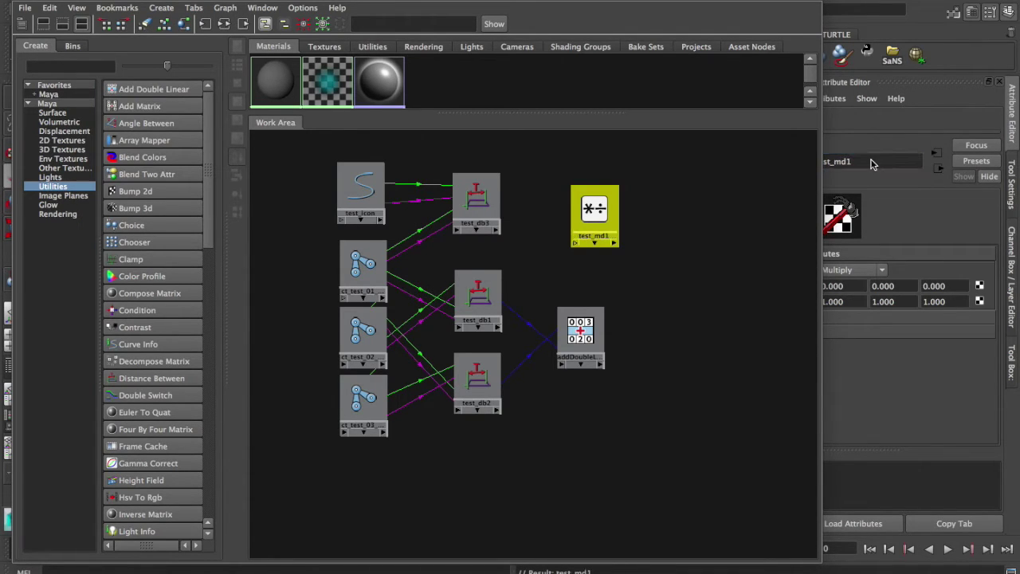
{"action": "left_click_drag", "start_coordinate": [417, 1], "coordinate": [368, 1]}
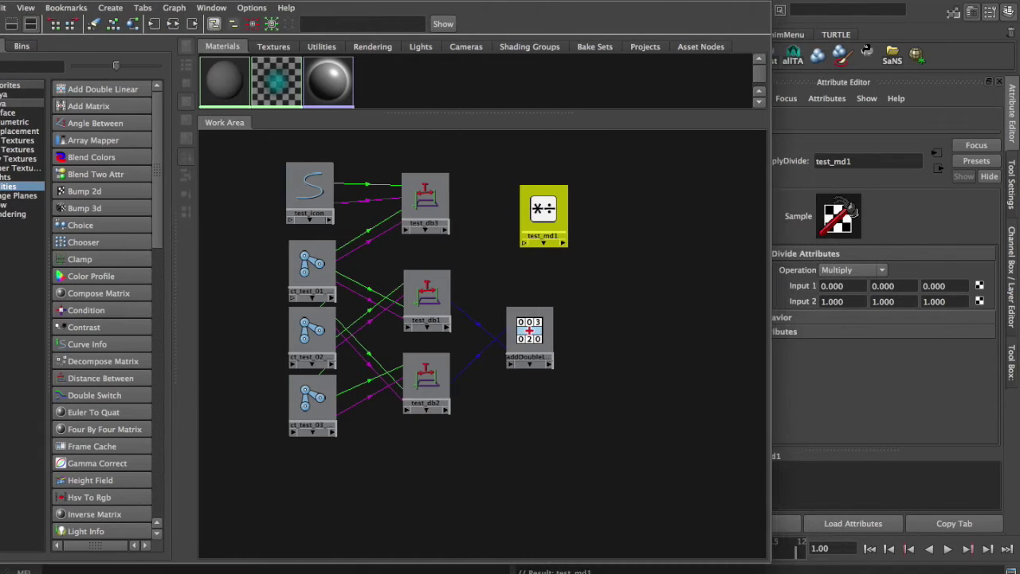
Connect the distance output of test_db3 to input1X of test_md1
{"action": "left_click", "coordinate": [621, 275]}
{"action": "left_click_drag", "start_coordinate": [550, 214], "coordinate": [541, 216]}
{"action": "left_click", "coordinate": [443, 203]}
{"action": "middle_click_drag", "start_coordinate": [443, 204], "coordinate": [536, 209]}
{"action": "left_click", "coordinate": [580, 271]}
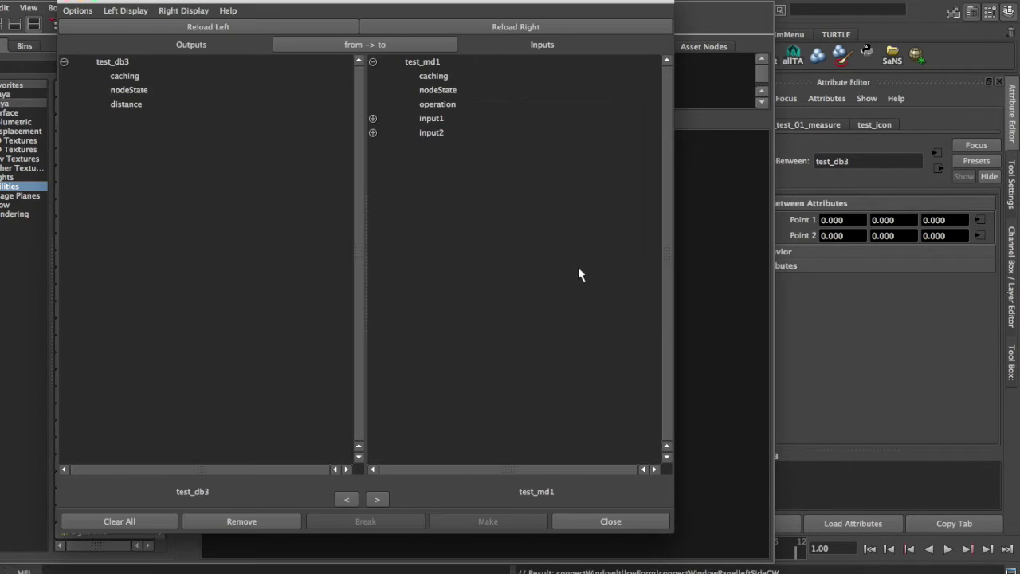
{"action": "left_click", "coordinate": [137, 104]}
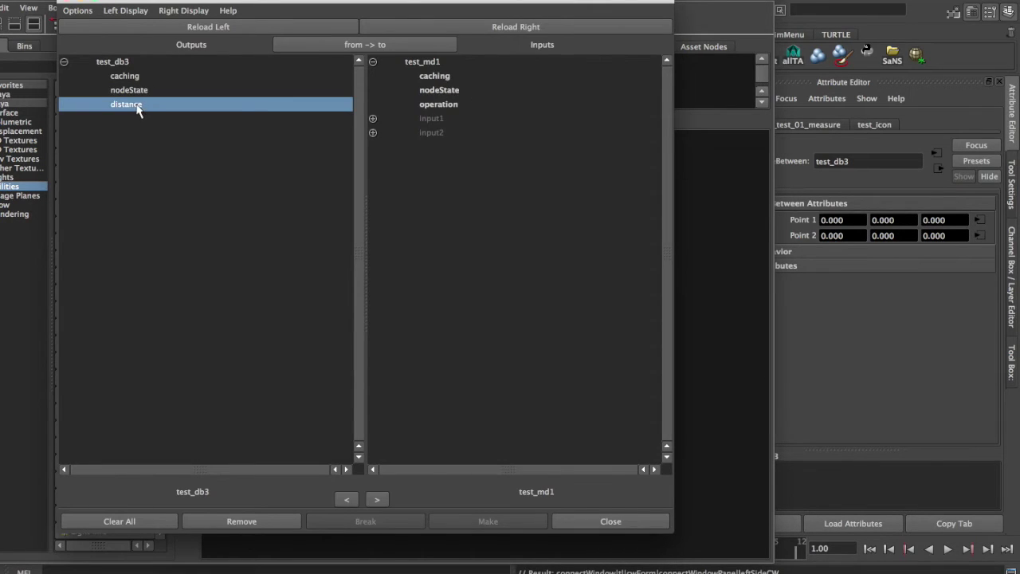
{"action": "left_click", "coordinate": [372, 118]}
{"action": "left_click", "coordinate": [451, 133]}
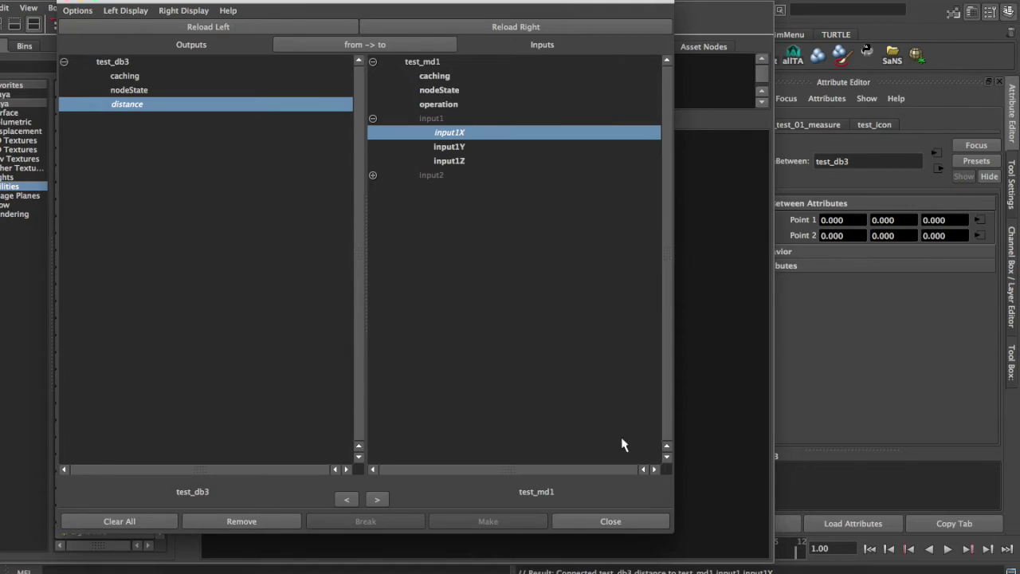
{"action": "left_click", "coordinate": [622, 522]}
{"action": "left_click", "coordinate": [688, 440]}
Connect the output of the Add Double Linear node to input2X of test_md1
{"action": "left_click", "coordinate": [530, 328]}
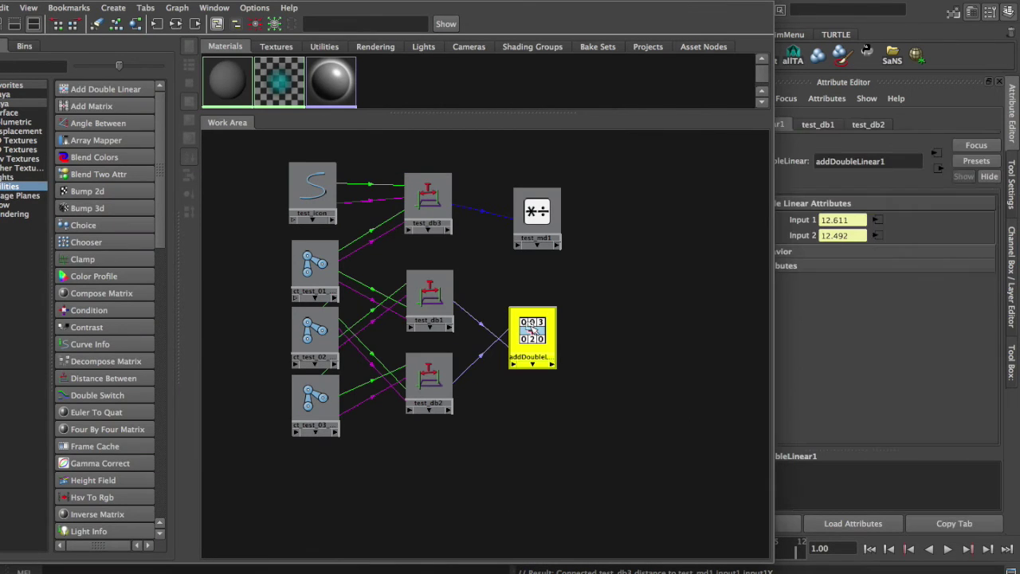
{"action": "middle_click_drag", "start_coordinate": [532, 329], "coordinate": [537, 225]}
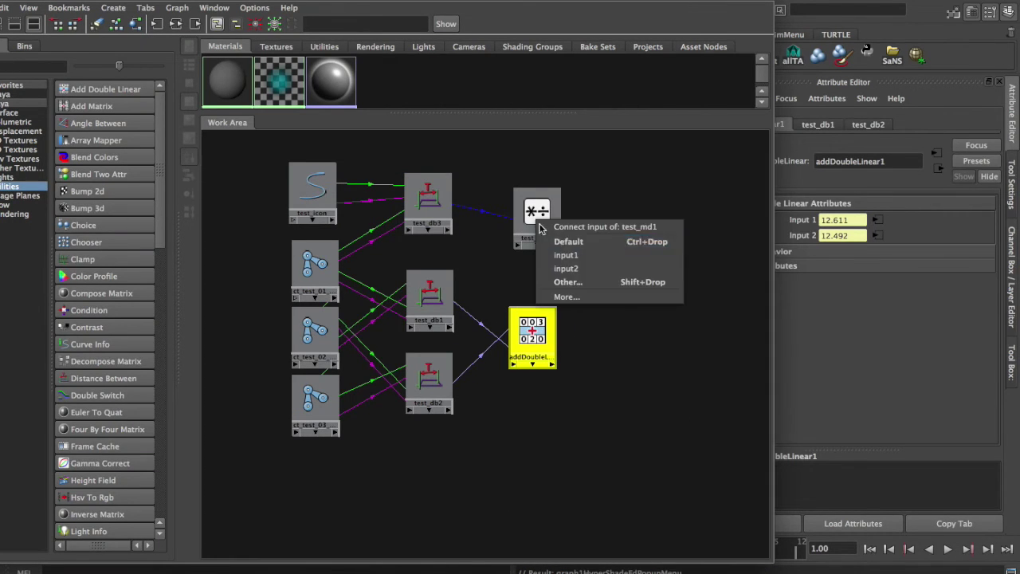
{"action": "left_click", "coordinate": [568, 281]}
{"action": "left_click", "coordinate": [121, 133]}
{"action": "left_click", "coordinate": [373, 132]}
{"action": "left_click", "coordinate": [444, 152]}
{"action": "left_click", "coordinate": [631, 521]}
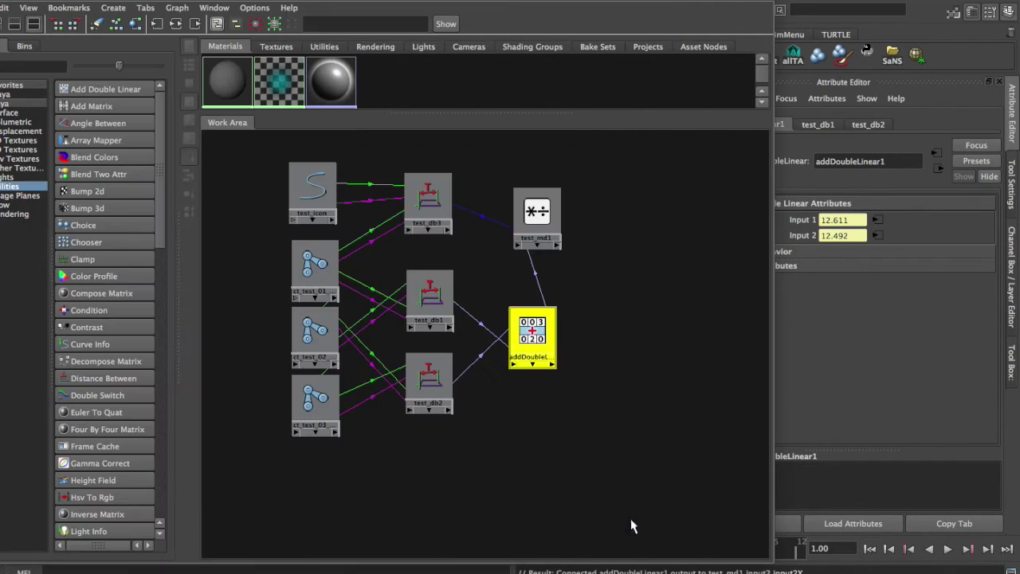
Compare the X values arriving at Input 1 and Input 2 of test_md1
{"action": "left_click", "coordinate": [617, 319]}
{"action": "left_click", "coordinate": [537, 212]}
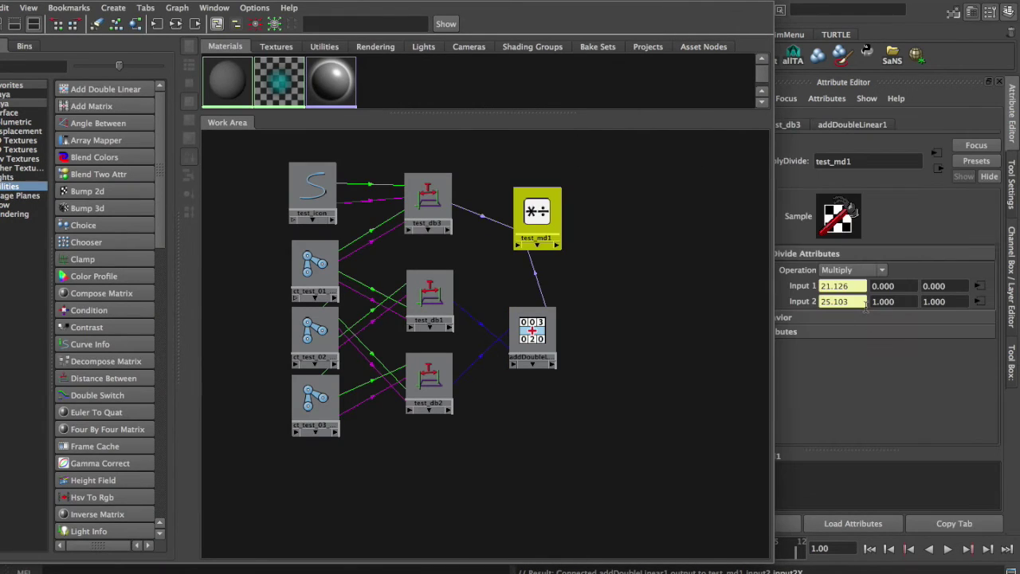
{"action": "left_click_drag", "start_coordinate": [852, 289], "coordinate": [790, 298]}
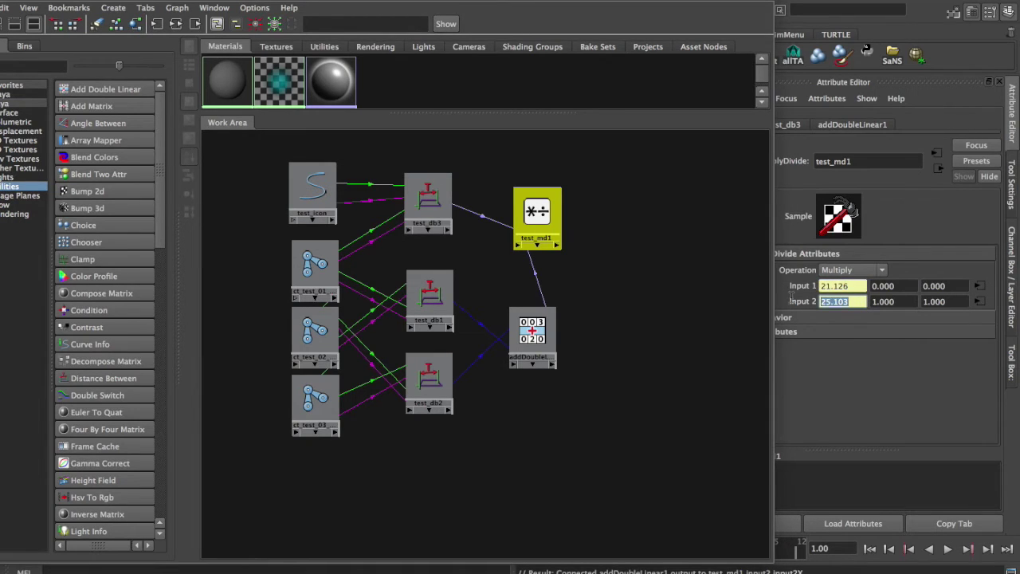
{"action": "left_click", "coordinate": [658, 277]}
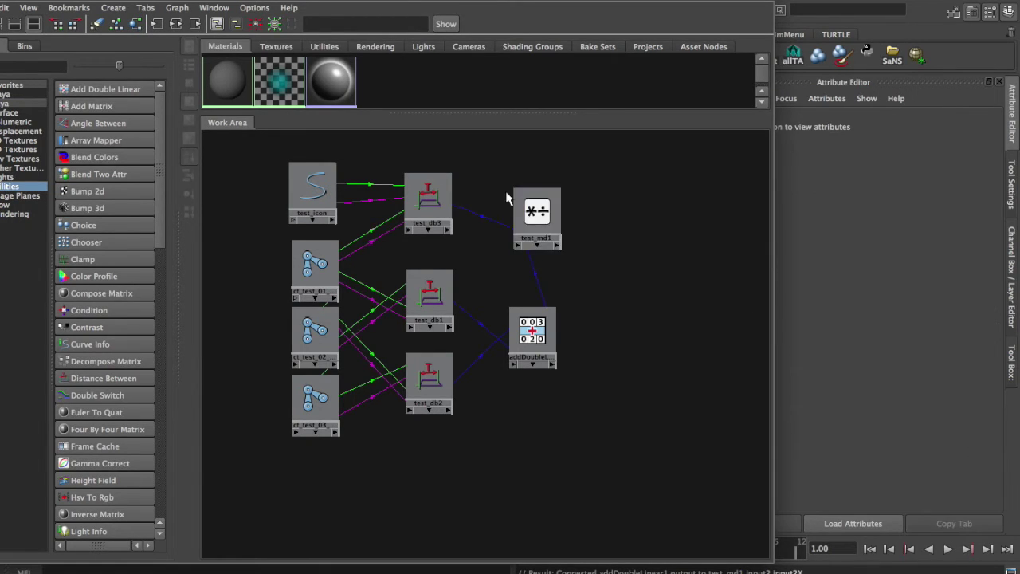
{"action": "left_click", "coordinate": [540, 210]}
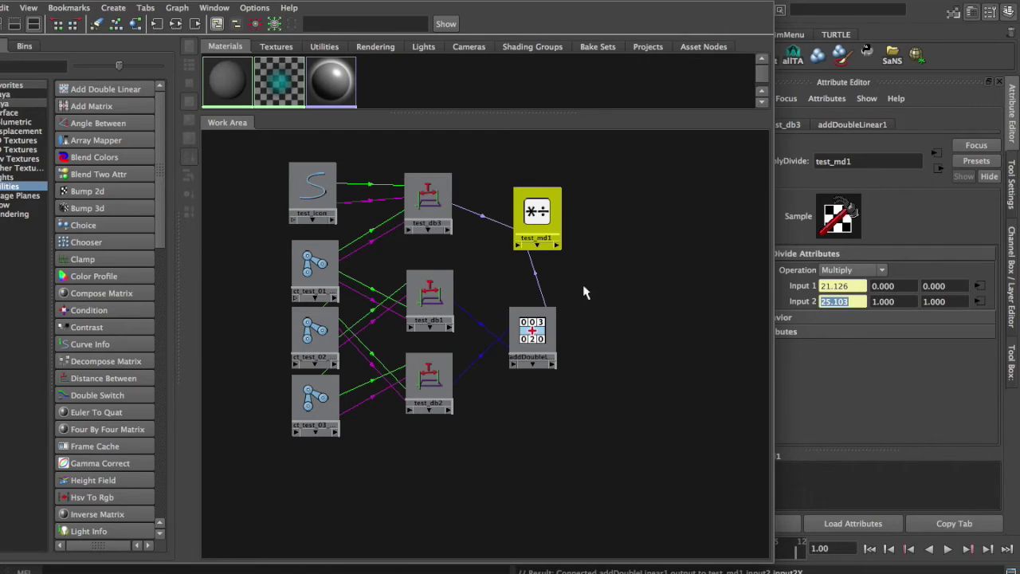
{"action": "left_click", "coordinate": [845, 289]}
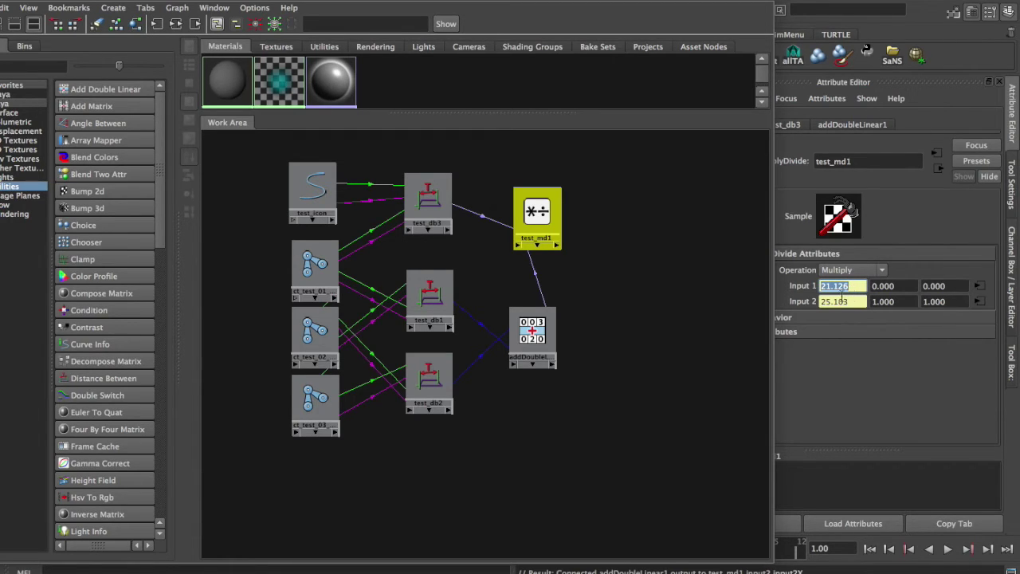
Set the operation of test_md1 to Divide
{"action": "left_click", "coordinate": [883, 271]}
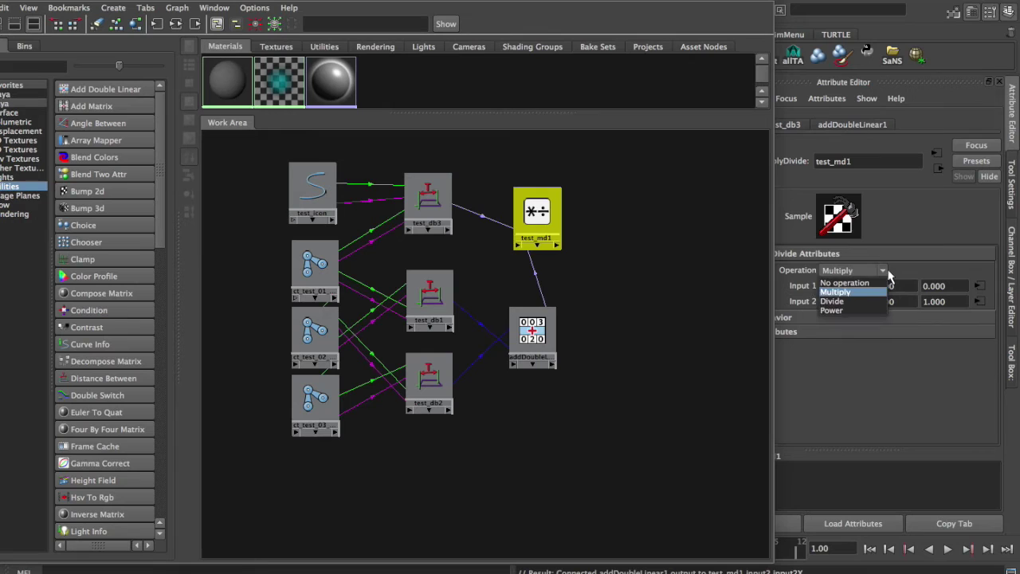
{"action": "left_click", "coordinate": [854, 299]}
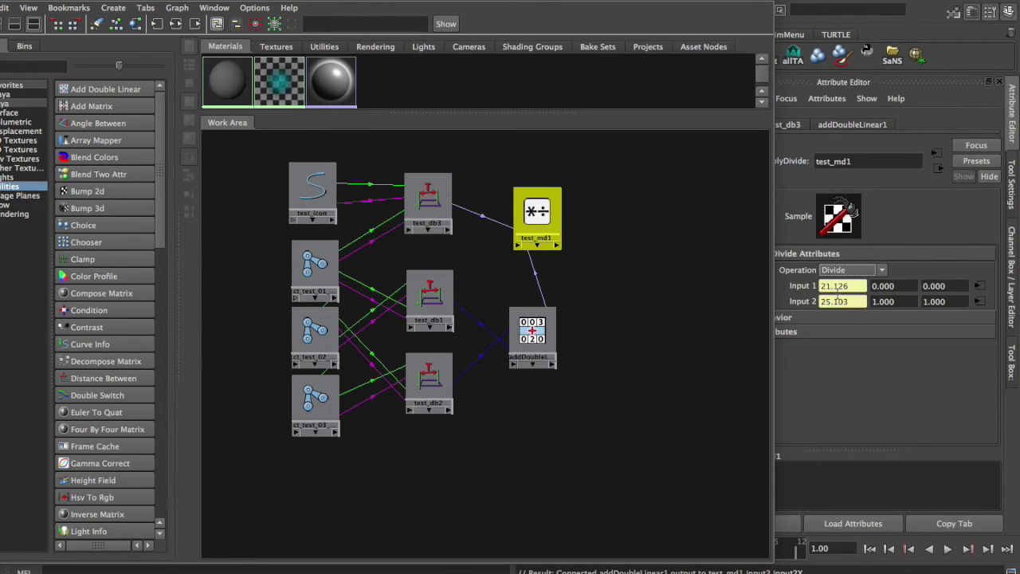
{"action": "left_click", "coordinate": [677, 298]}
Create a Condition node beyond test_md1 and the Add Double Linear node, and tidy the positions of those two nodes
{"action": "left_click_drag", "start_coordinate": [526, 323], "coordinate": [529, 313]}
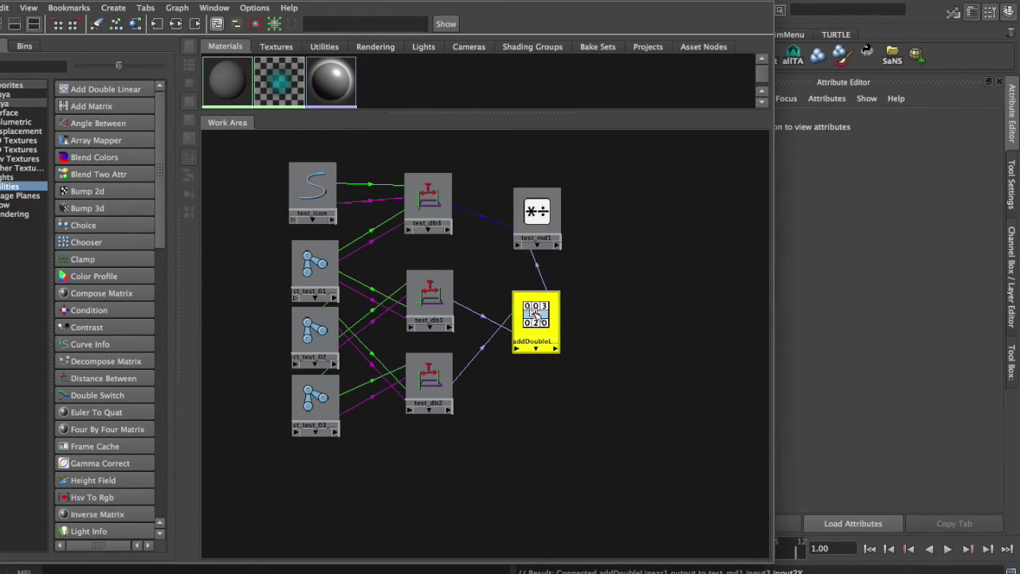
{"action": "left_click_drag", "start_coordinate": [557, 206], "coordinate": [550, 197]}
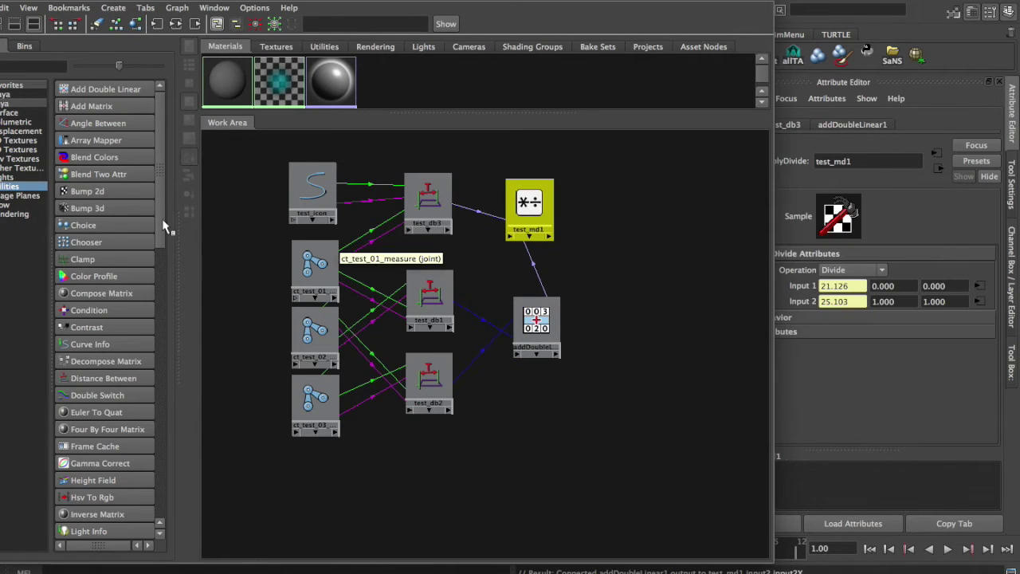
{"action": "left_click", "coordinate": [106, 312]}
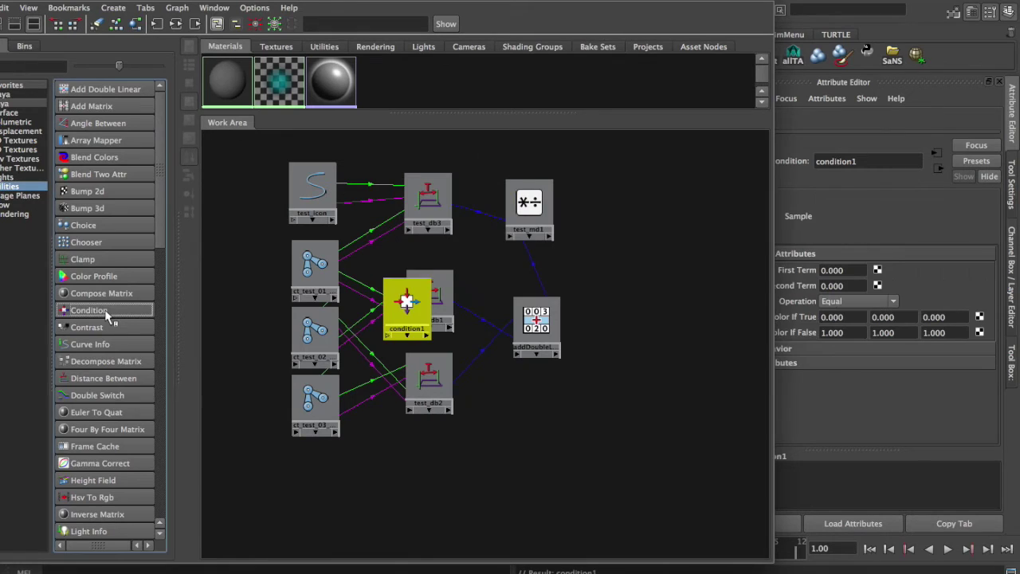
{"action": "left_click_drag", "start_coordinate": [410, 304], "coordinate": [651, 274]}
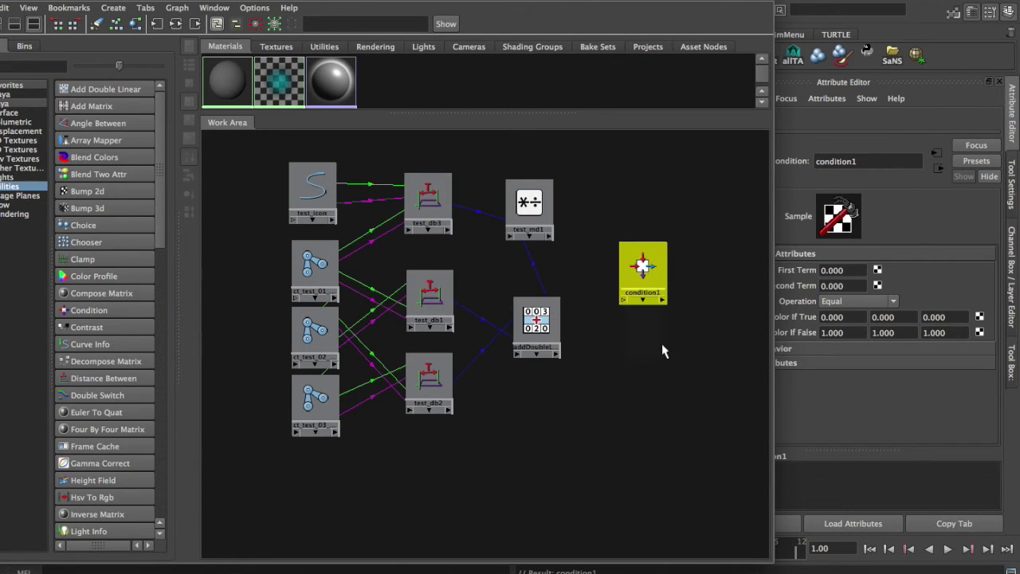
{"action": "left_click", "coordinate": [643, 265]}
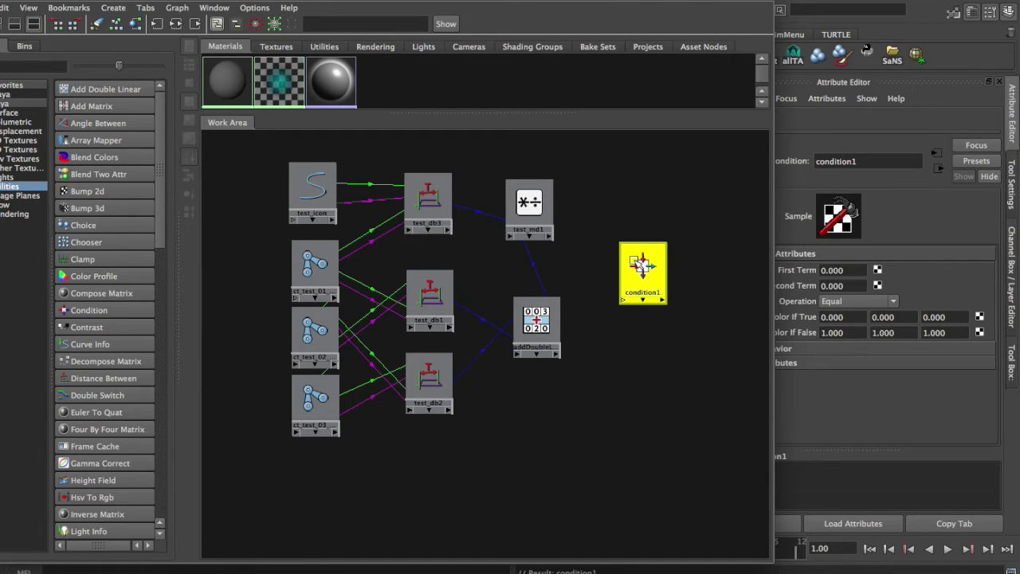
{"action": "left_click_drag", "start_coordinate": [561, 326], "coordinate": [548, 332]}
{"action": "left_click_drag", "start_coordinate": [533, 222], "coordinate": [530, 250]}
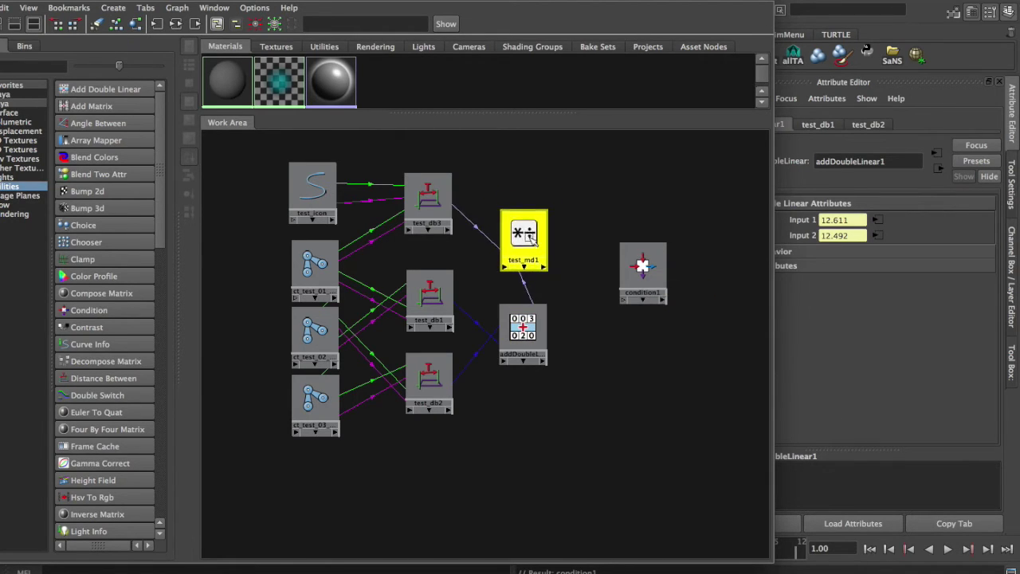
Connect outputX of test_md1 to firstTerm of the Condition node
{"action": "middle_click_drag", "start_coordinate": [527, 233], "coordinate": [649, 265]}
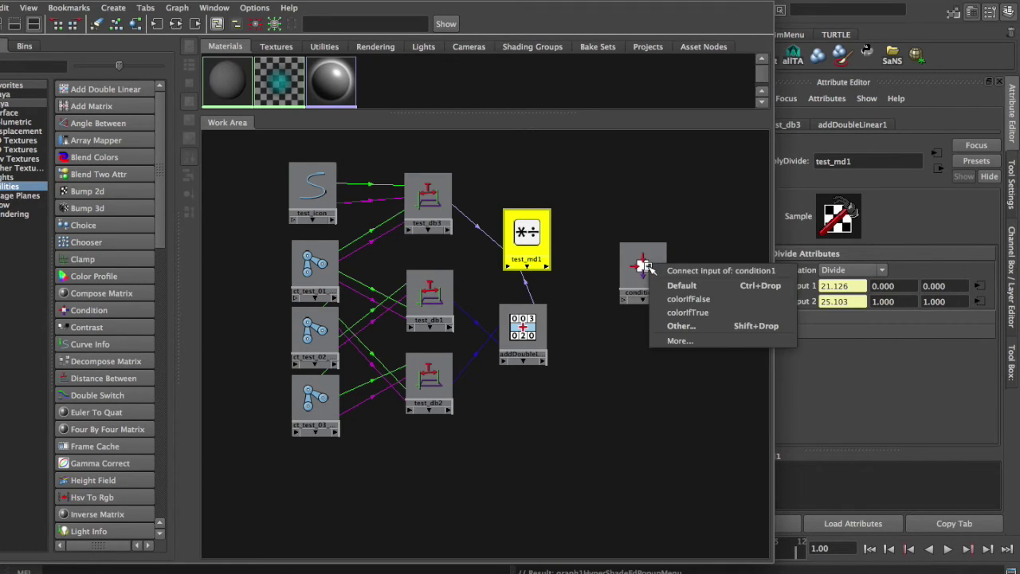
{"action": "left_click", "coordinate": [693, 327]}
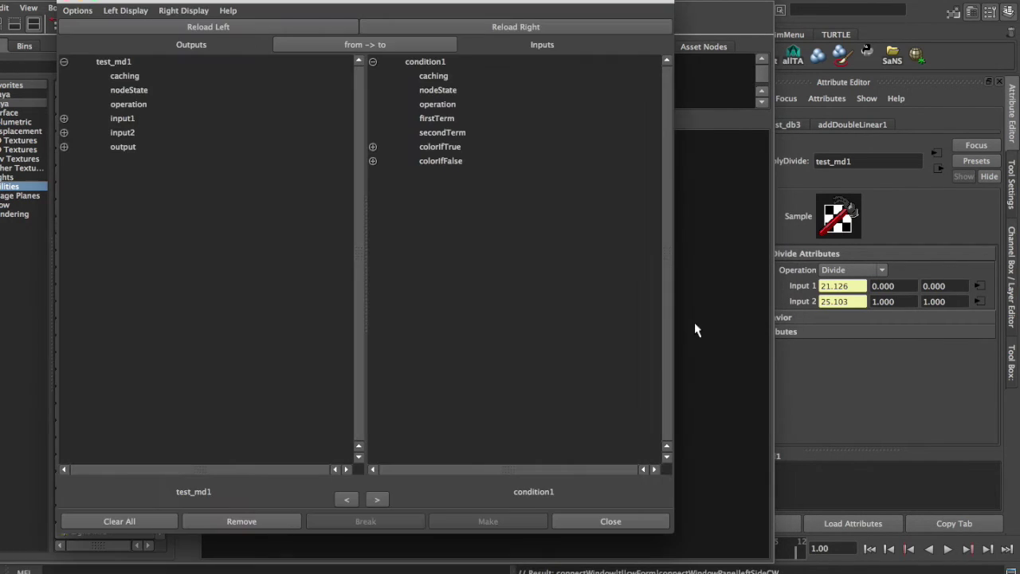
{"action": "left_click", "coordinate": [65, 146]}
{"action": "left_click", "coordinate": [137, 161]}
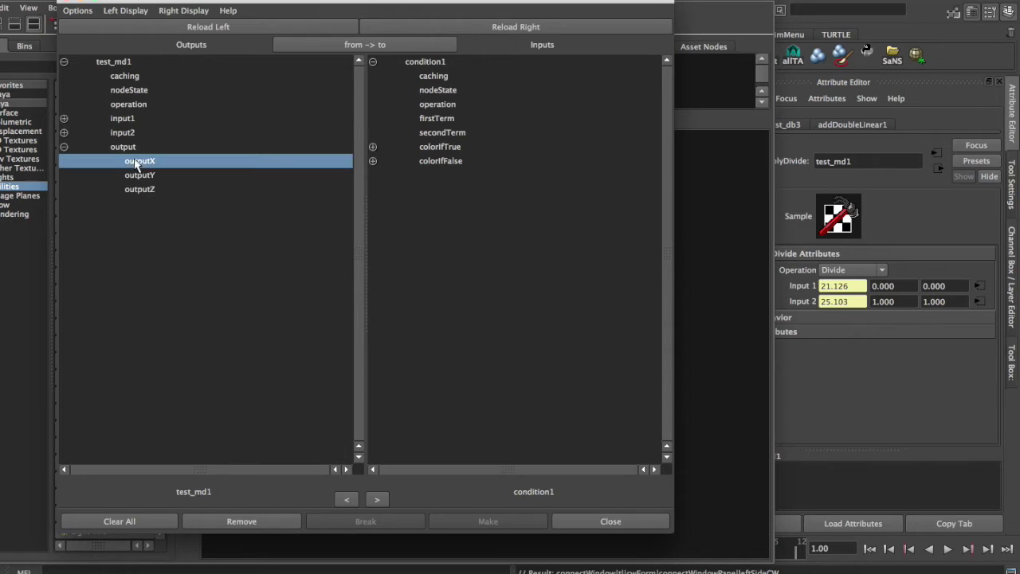
{"action": "left_click", "coordinate": [447, 118]}
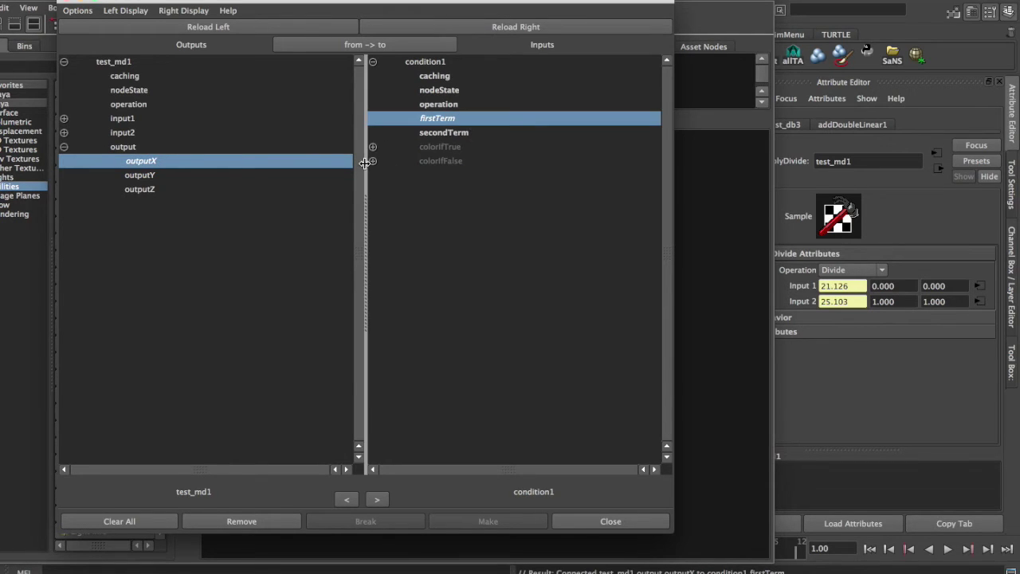
Connect outputX of test_md1 to colorIfFalseR of the Condition node as well
{"action": "left_click", "coordinate": [372, 161]}
{"action": "left_click", "coordinate": [466, 177]}
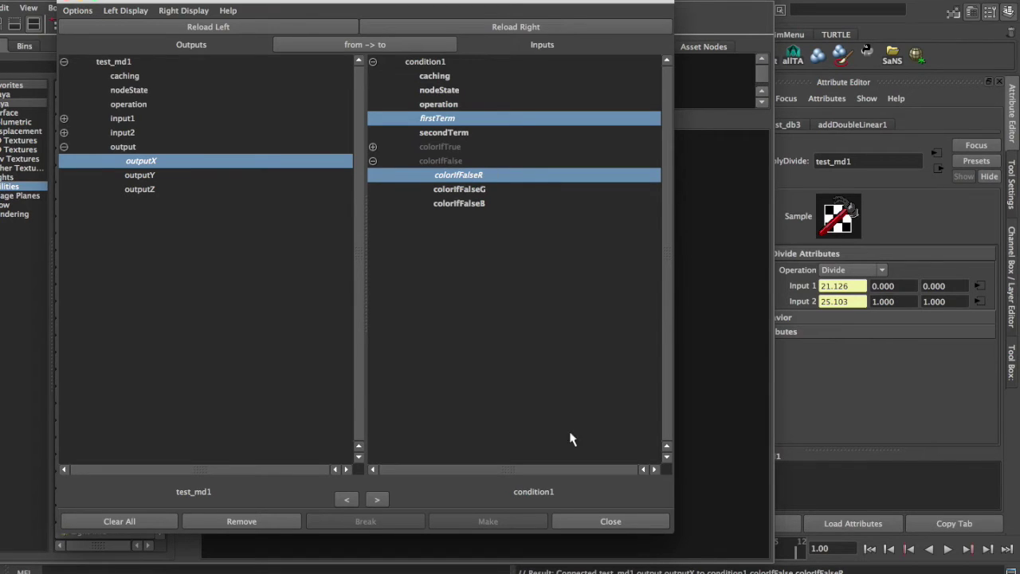
{"action": "left_click", "coordinate": [621, 521]}
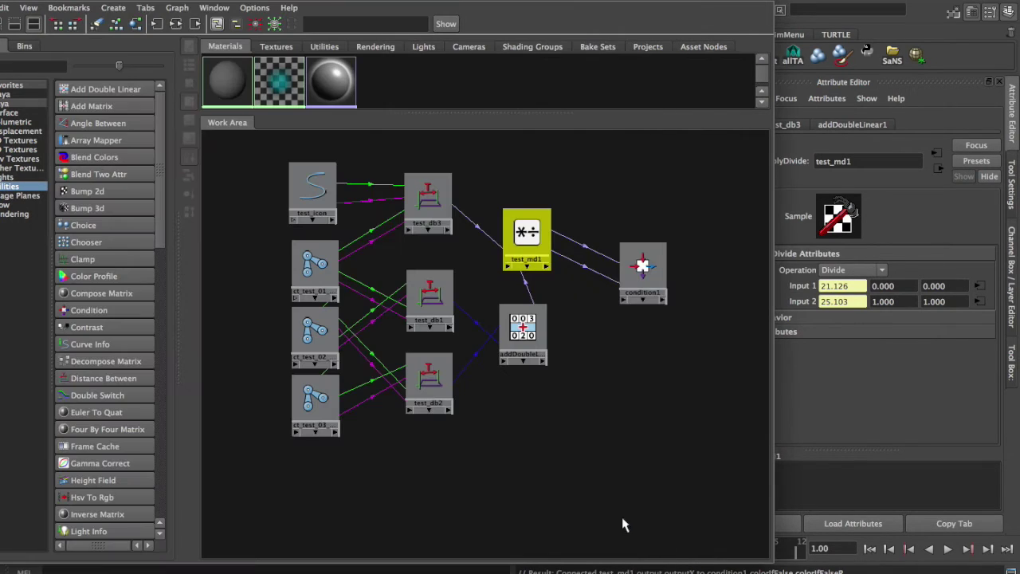
Set the Condition node's operation to Less or Equal and move the test_md1 node slightly higher in the graph
{"action": "left_click", "coordinate": [640, 275]}
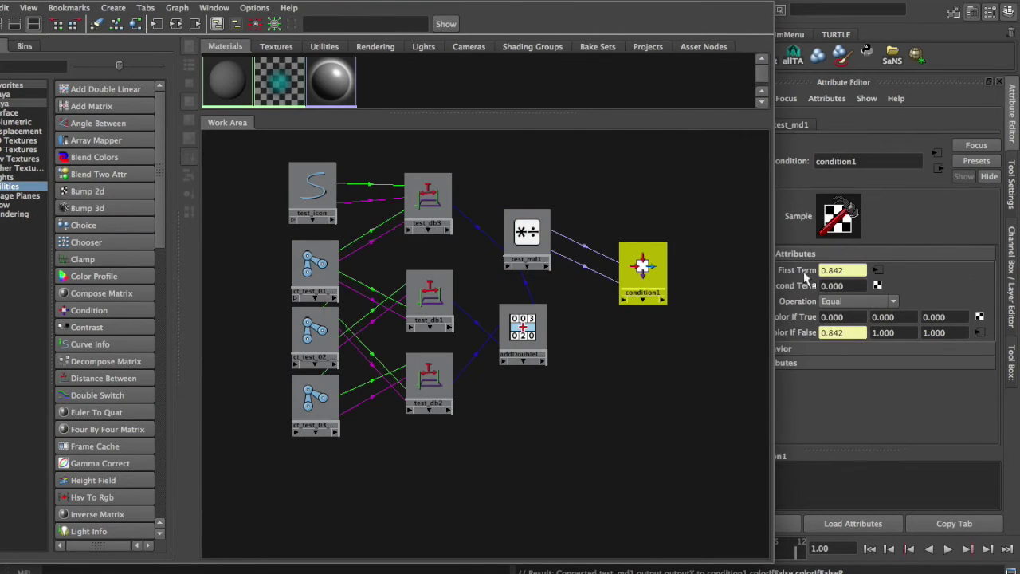
{"action": "left_click", "coordinate": [846, 301]}
{"action": "left_click", "coordinate": [865, 360]}
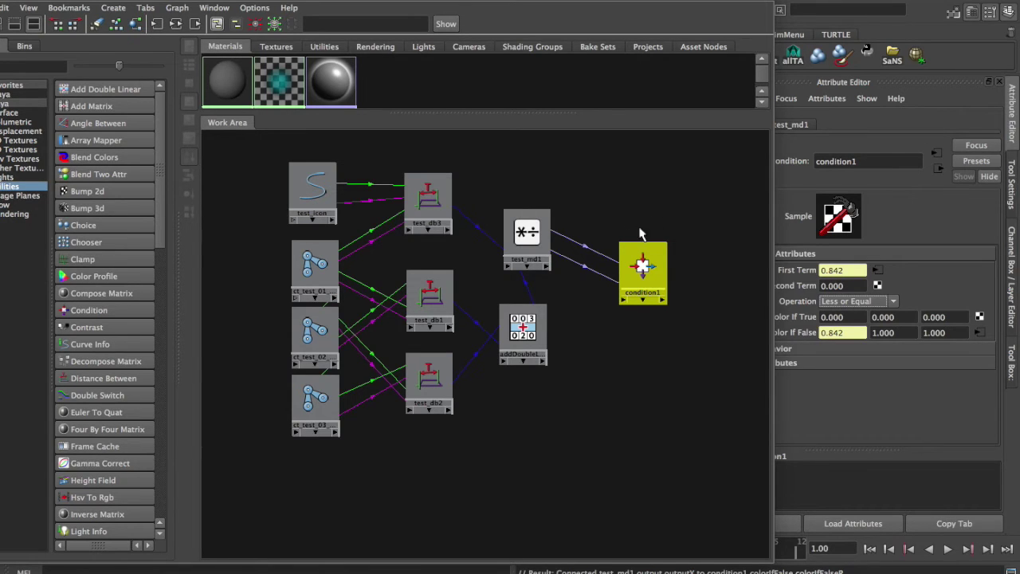
{"action": "left_click_drag", "start_coordinate": [526, 239], "coordinate": [526, 220]}
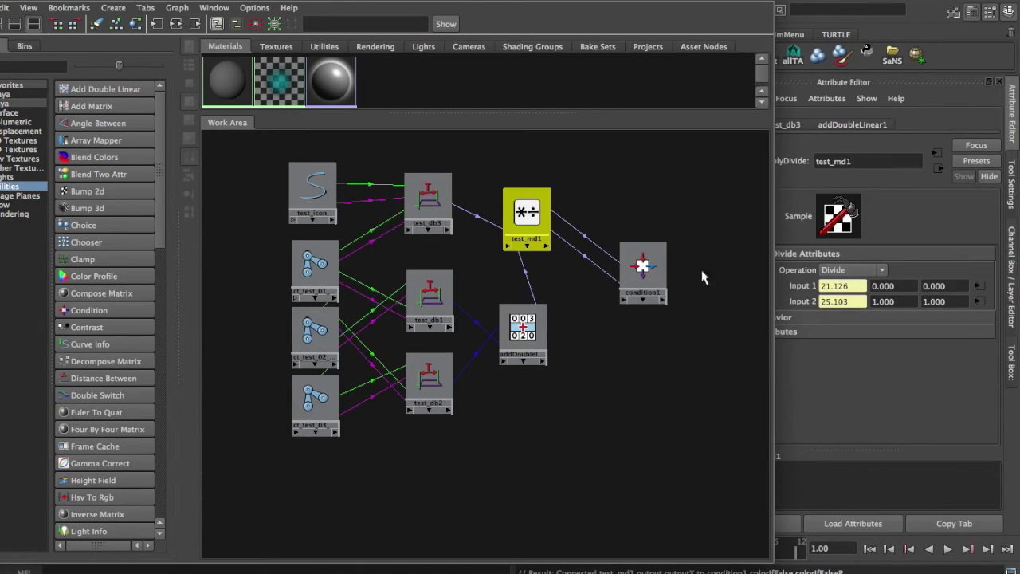
Set the Condition node's Second Term to 1 and the first Color If True value to 1
{"action": "left_click", "coordinate": [649, 269]}
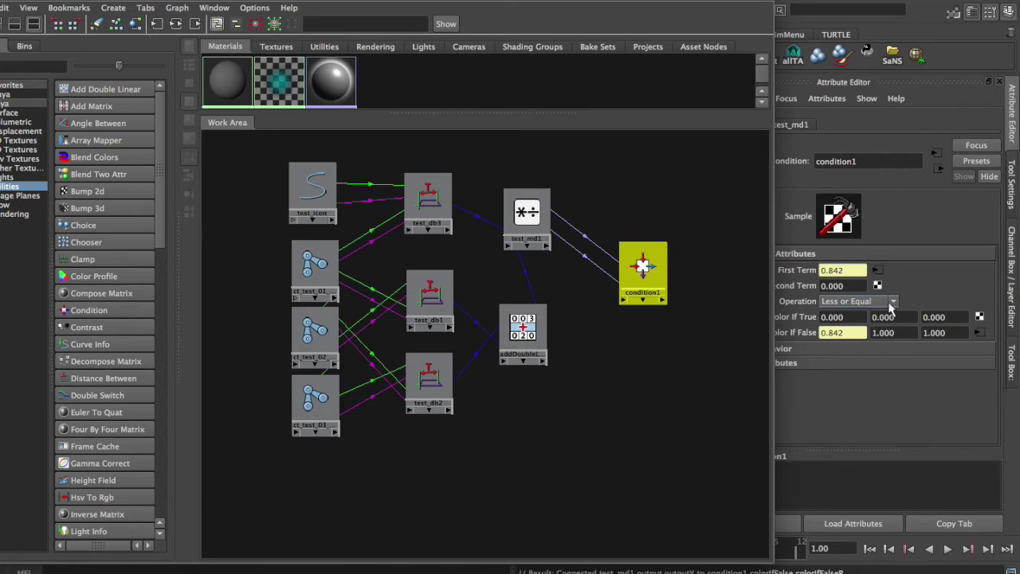
{"action": "double_click", "coordinate": [857, 285]}
{"action": "type", "text": "1"}
{"action": "key", "text": "Return"}
{"action": "double_click", "coordinate": [852, 316]}
{"action": "type", "text": "1"}
{"action": "key", "text": "Return"}
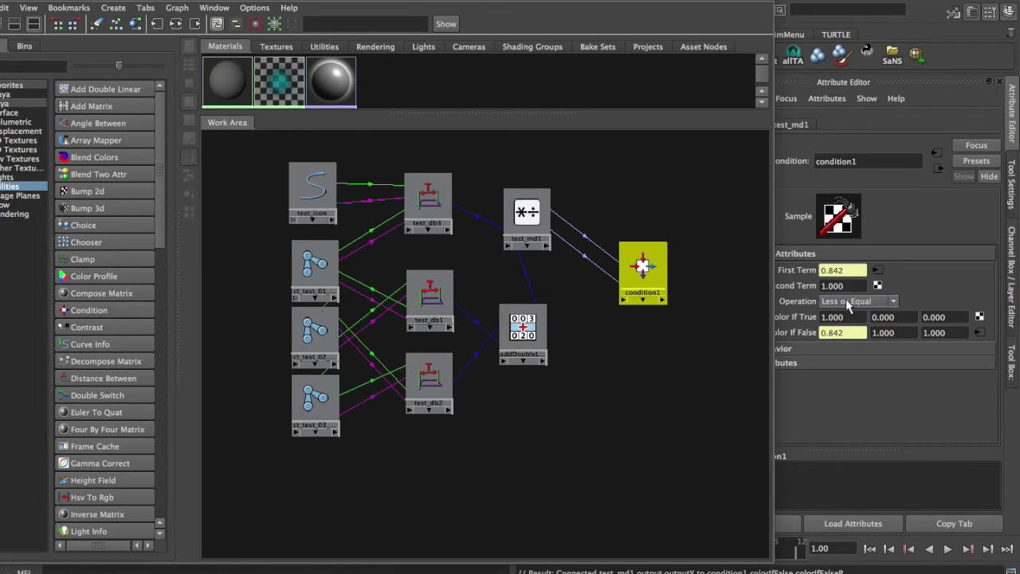
Add the ct_test_01_bind and ct_test_02_bind joints to the existing node graph
{"action": "left_click_drag", "start_coordinate": [669, 4], "coordinate": [637, 4]}
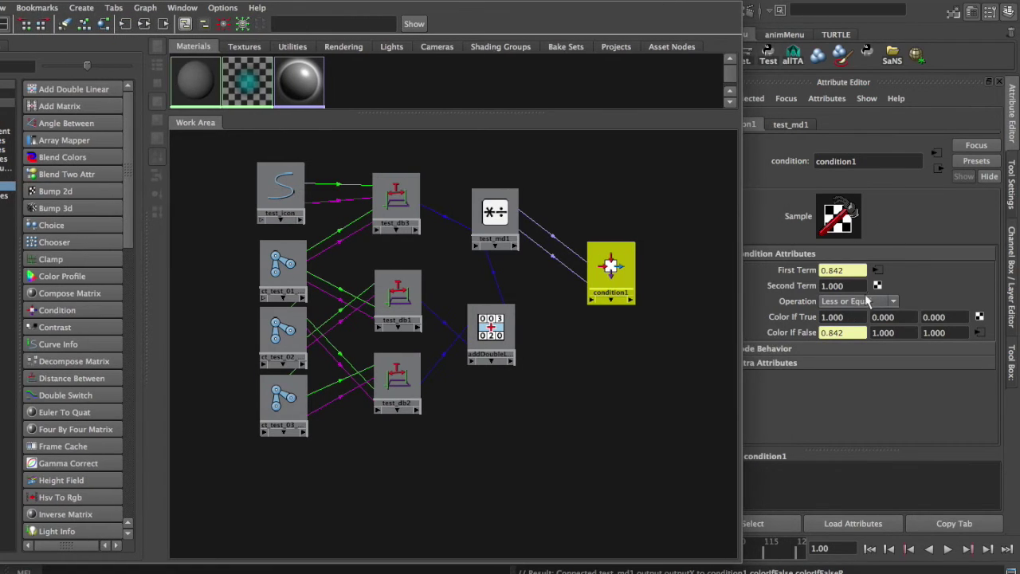
{"action": "left_click_drag", "start_coordinate": [610, 268], "coordinate": [606, 248]}
{"action": "left_click_drag", "start_coordinate": [510, 2], "coordinate": [838, 2]}
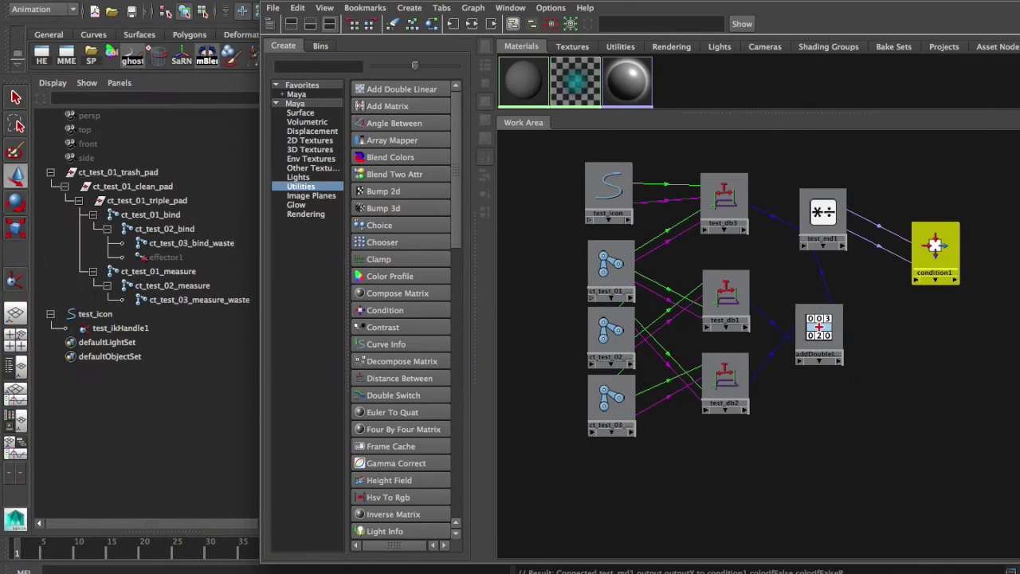
{"action": "left_click", "coordinate": [148, 217]}
{"action": "left_click", "coordinate": [150, 218], "text": "ctrl"}
{"action": "left_click", "coordinate": [150, 218]}
{"action": "left_click", "coordinate": [153, 228], "text": "shift"}
{"action": "left_click_drag", "start_coordinate": [605, 4], "coordinate": [324, 3]}
{"action": "right_click", "coordinate": [703, 297]}
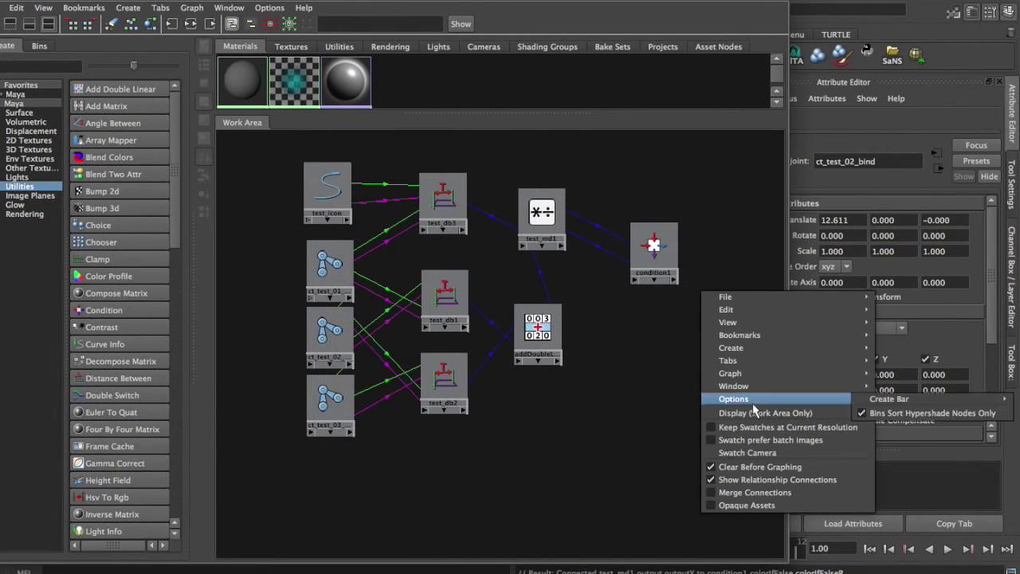
{"action": "mouse_move", "coordinate": [749, 375]}
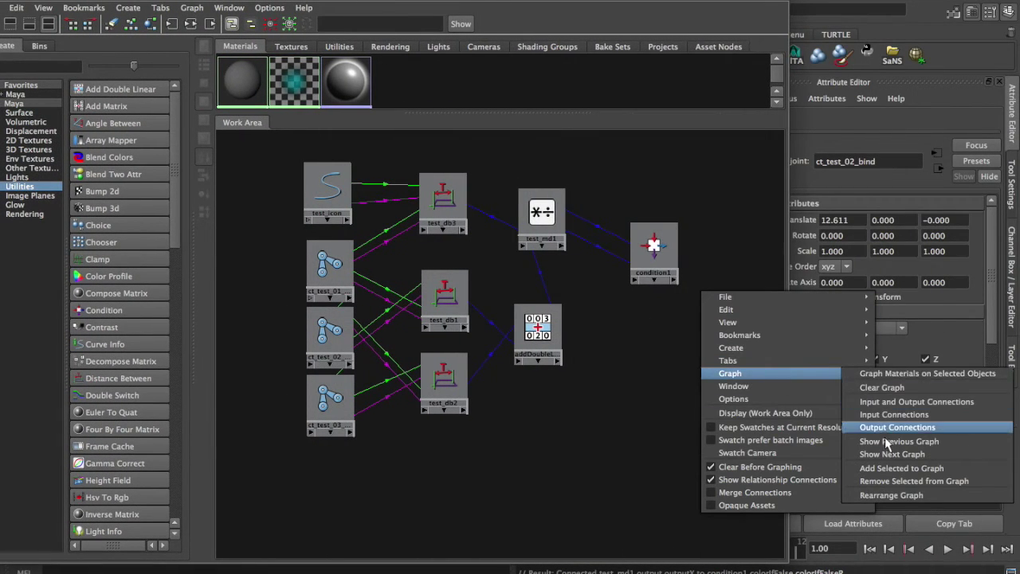
{"action": "left_click", "coordinate": [893, 468]}
Place the two bind joint nodes beyond the Condition node and shift the Condition node closer to test_md1
{"action": "left_click_drag", "start_coordinate": [417, 390], "coordinate": [736, 279]}
{"action": "left_click_drag", "start_coordinate": [668, 280], "coordinate": [637, 294]}
{"action": "left_click", "coordinate": [647, 348]}
Connect outColorR of the Condition node to scaleX of ct_test_01_bind
{"action": "middle_click_drag", "start_coordinate": [639, 278], "coordinate": [740, 263]}
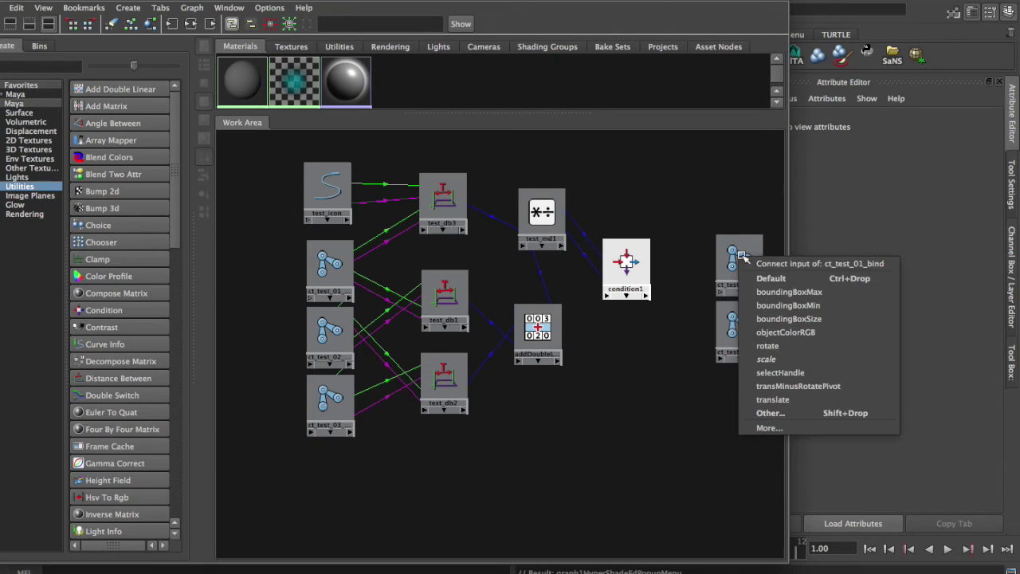
{"action": "left_click", "coordinate": [779, 420]}
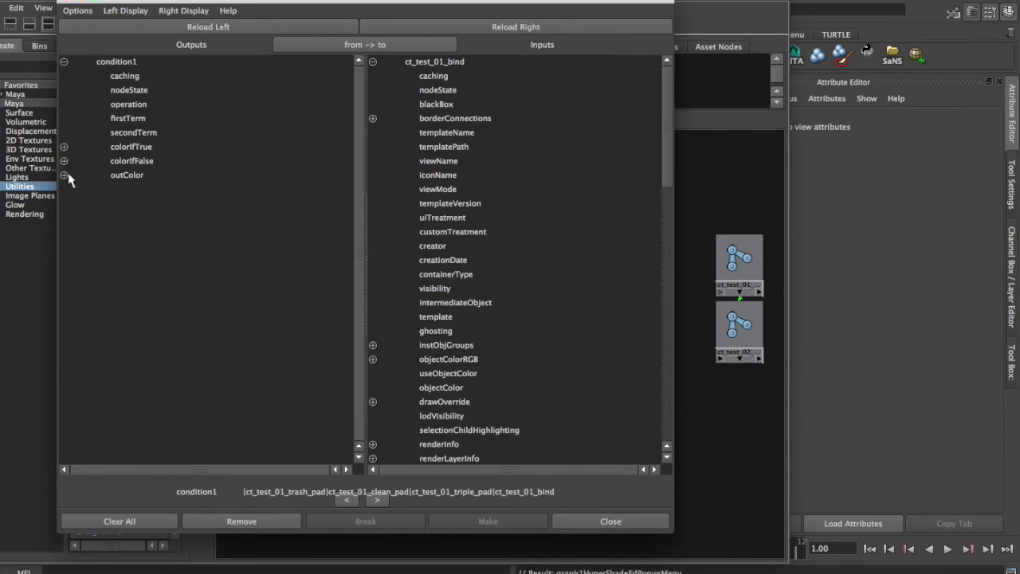
{"action": "left_click", "coordinate": [63, 175]}
{"action": "left_click", "coordinate": [143, 189]}
{"action": "scroll", "coordinate": [445, 273], "scroll_direction": "down", "scroll_amount": 10}
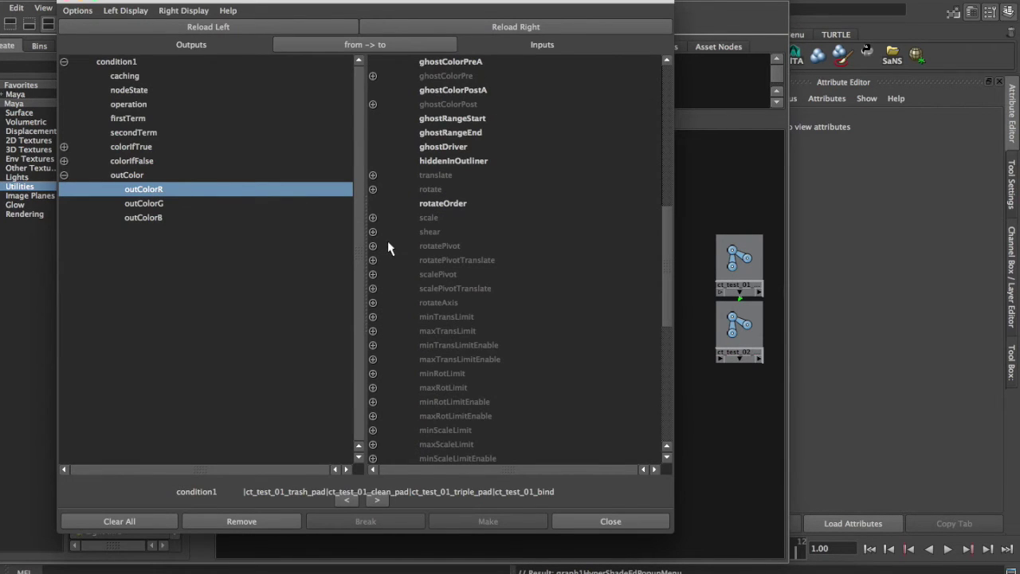
{"action": "left_click", "coordinate": [373, 218]}
{"action": "left_click", "coordinate": [446, 232]}
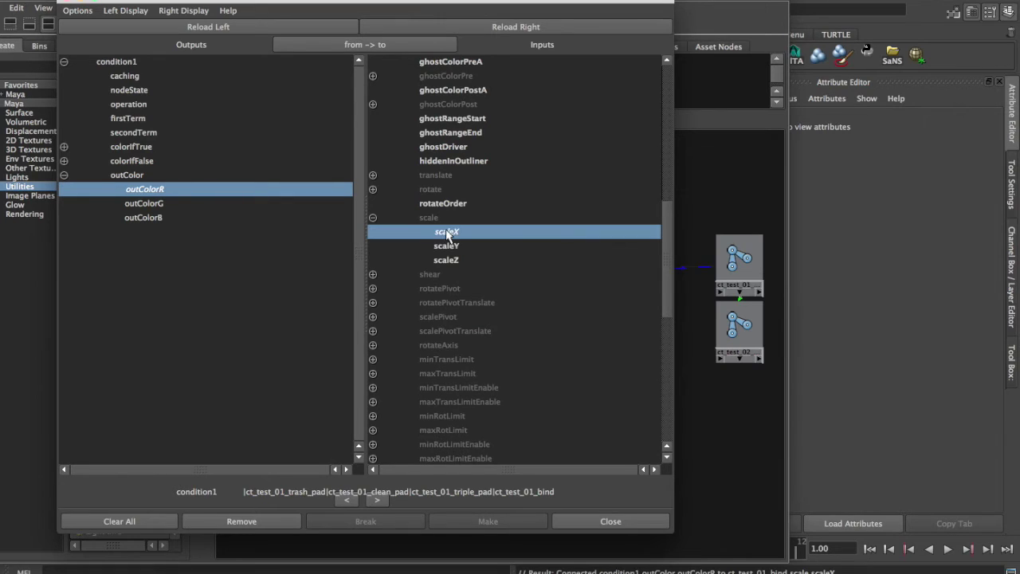
{"action": "left_click", "coordinate": [611, 521]}
Connect outColorR of the Condition node to scaleX of ct_test_02_bind
{"action": "left_click", "coordinate": [627, 261]}
{"action": "middle_click_drag", "start_coordinate": [626, 262], "coordinate": [725, 317]}
{"action": "left_click", "coordinate": [774, 473]}
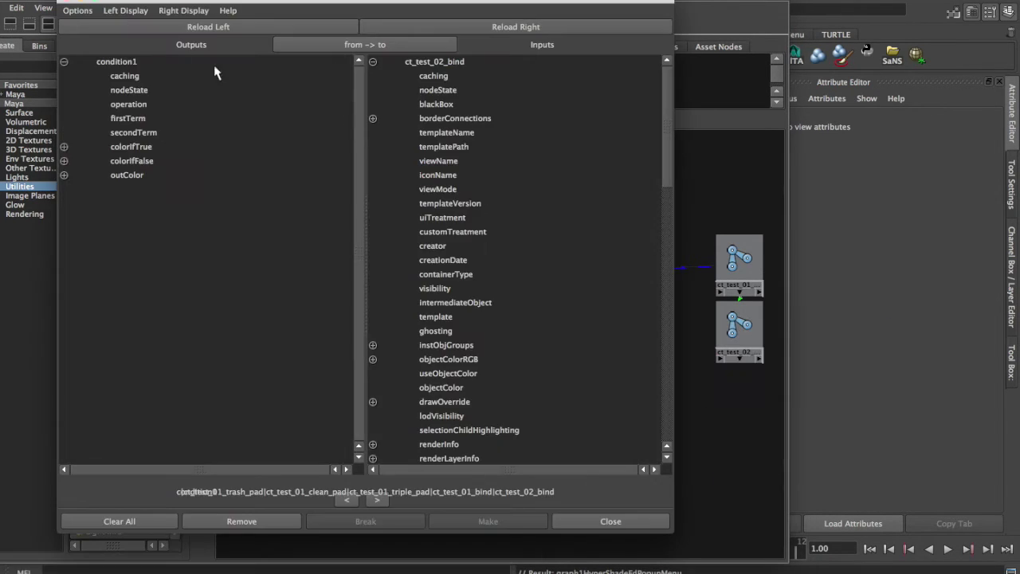
{"action": "left_click", "coordinate": [139, 187]}
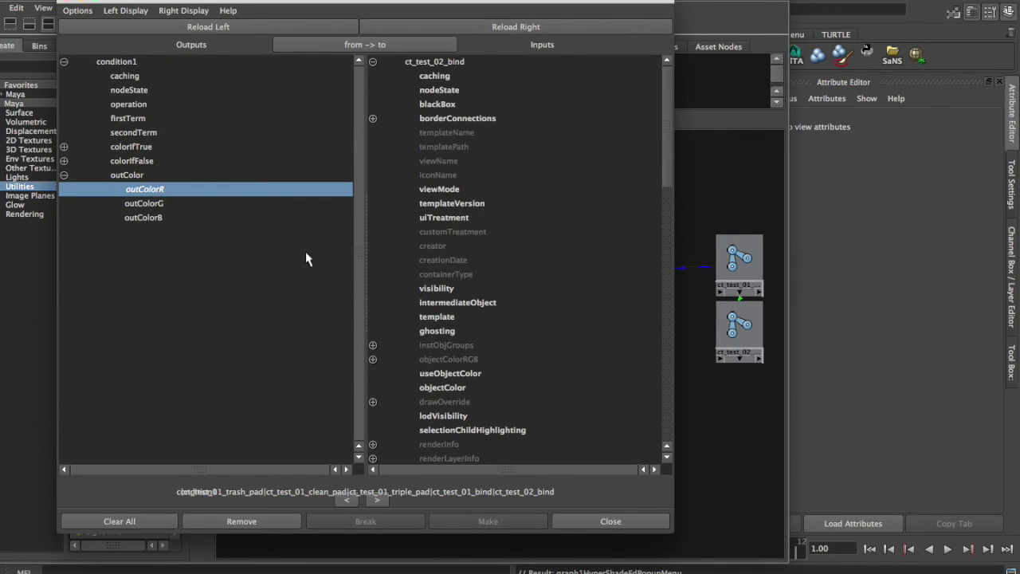
{"action": "scroll", "coordinate": [418, 233], "scroll_direction": "down", "scroll_amount": 8}
{"action": "left_click", "coordinate": [372, 330]}
{"action": "left_click", "coordinate": [442, 345]}
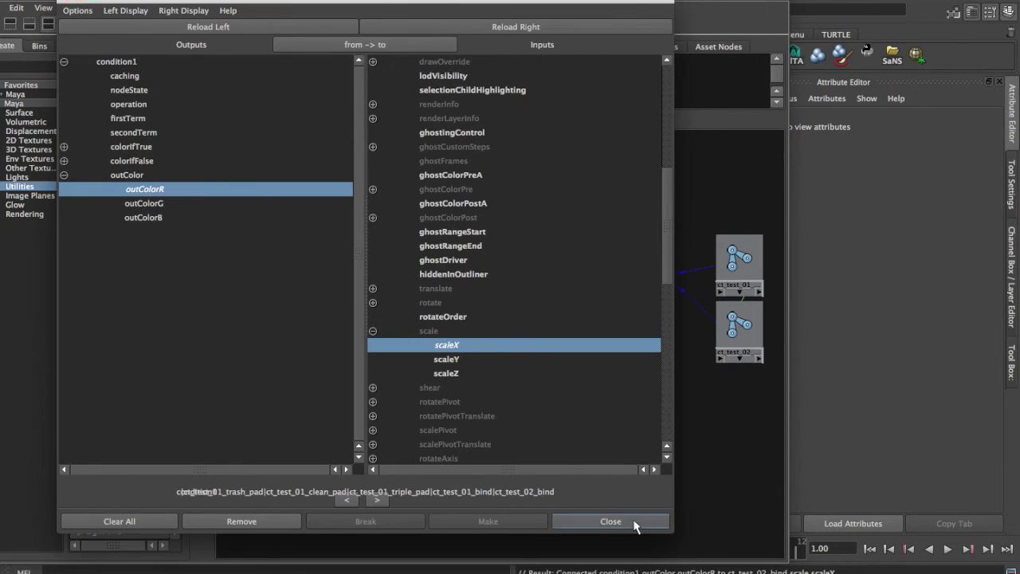
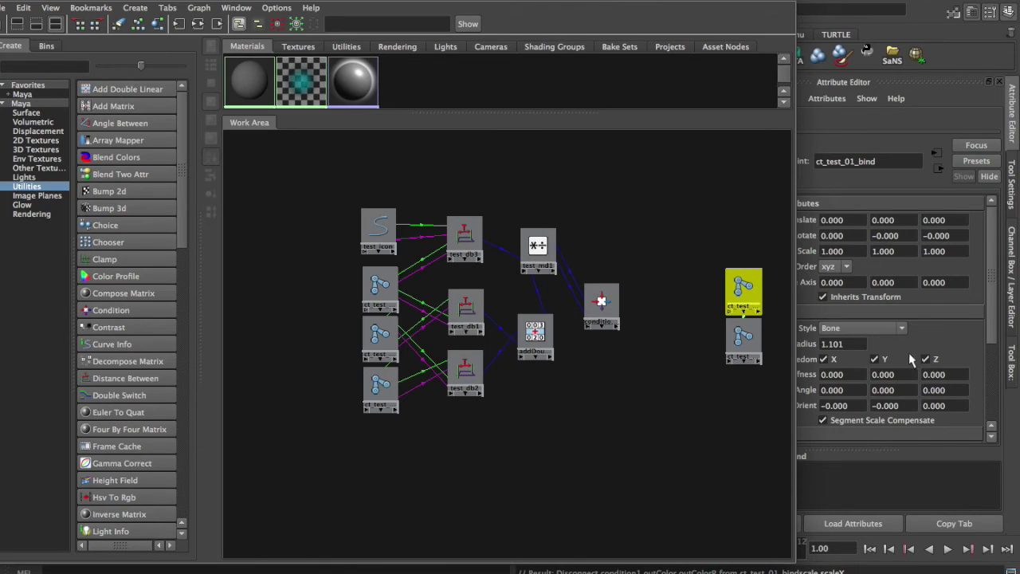
Create a Blend Colors node and place it between the Condition node and the two bind joints
{"action": "left_click", "coordinate": [647, 323]}
{"action": "left_click_drag", "start_coordinate": [603, 303], "coordinate": [620, 303]}
{"action": "left_click", "coordinate": [116, 157]}
{"action": "left_click_drag", "start_coordinate": [451, 466], "coordinate": [679, 311]}
{"action": "left_click", "coordinate": [674, 361]}
Create a Multiply Divide node above the Condition node and name it test_switch_md
{"action": "scroll", "coordinate": [130, 437], "scroll_direction": "down", "scroll_amount": 3}
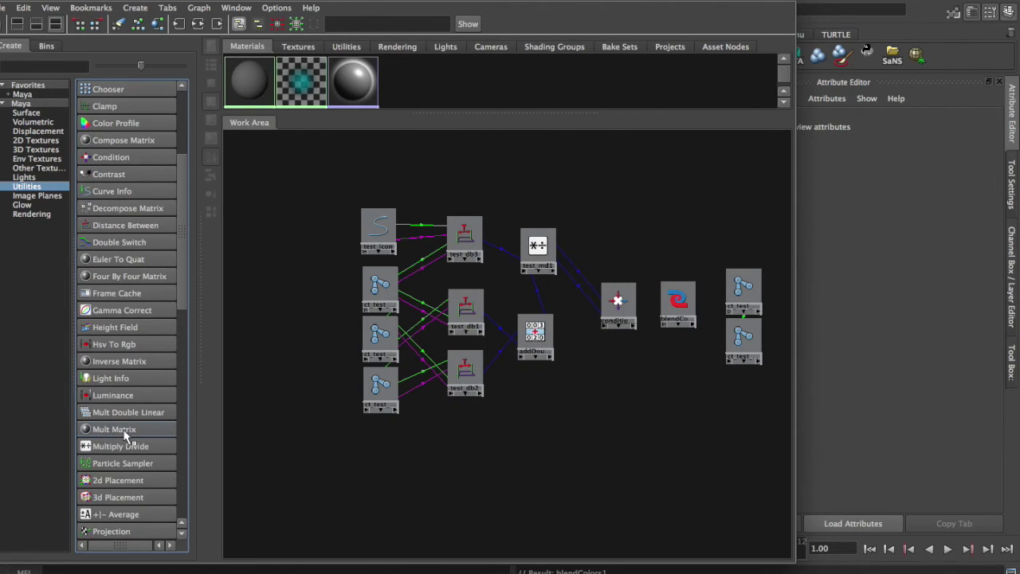
{"action": "left_click", "coordinate": [121, 448]}
{"action": "left_click_drag", "start_coordinate": [447, 510], "coordinate": [634, 183]}
{"action": "double_click", "coordinate": [881, 162]}
{"action": "type", "text": "test swi"}
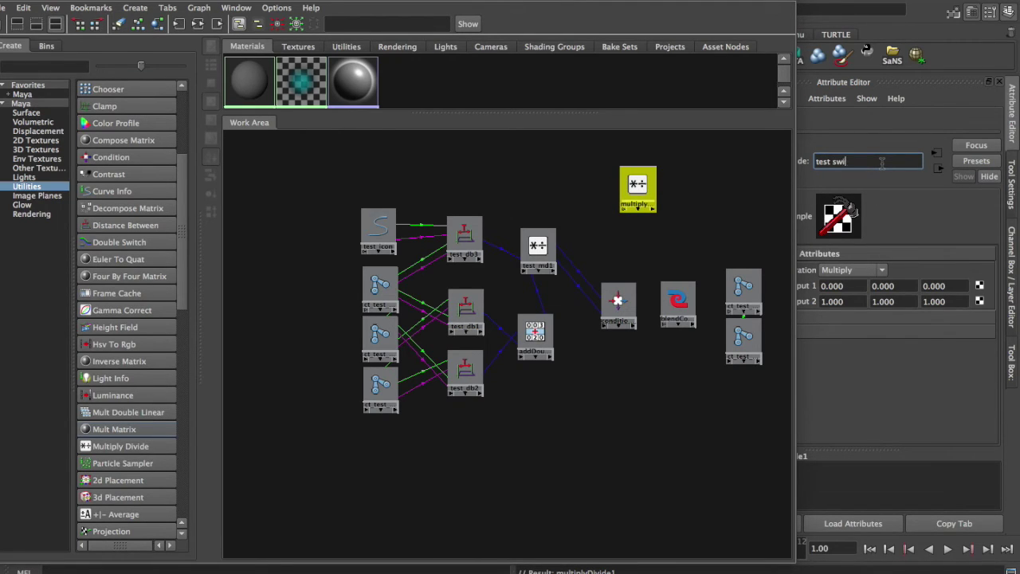
{"action": "type", "text": "st_switch_md"}
{"action": "key", "text": "Return"}
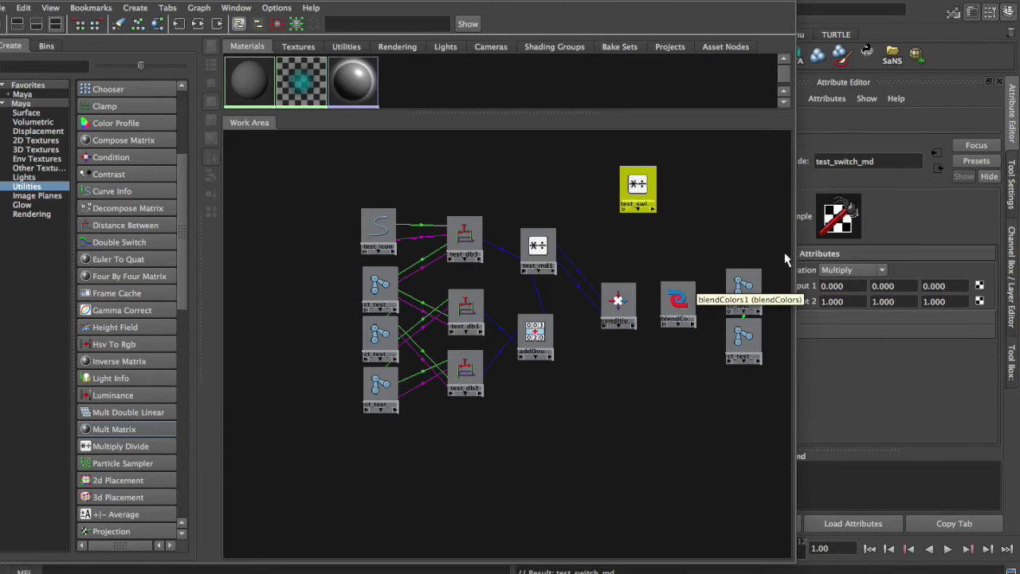
Set the first Input 1 value of test_switch_md to 1
{"action": "double_click", "coordinate": [849, 285]}
{"action": "type", "text": "1"}
{"action": "key", "text": "Return"}
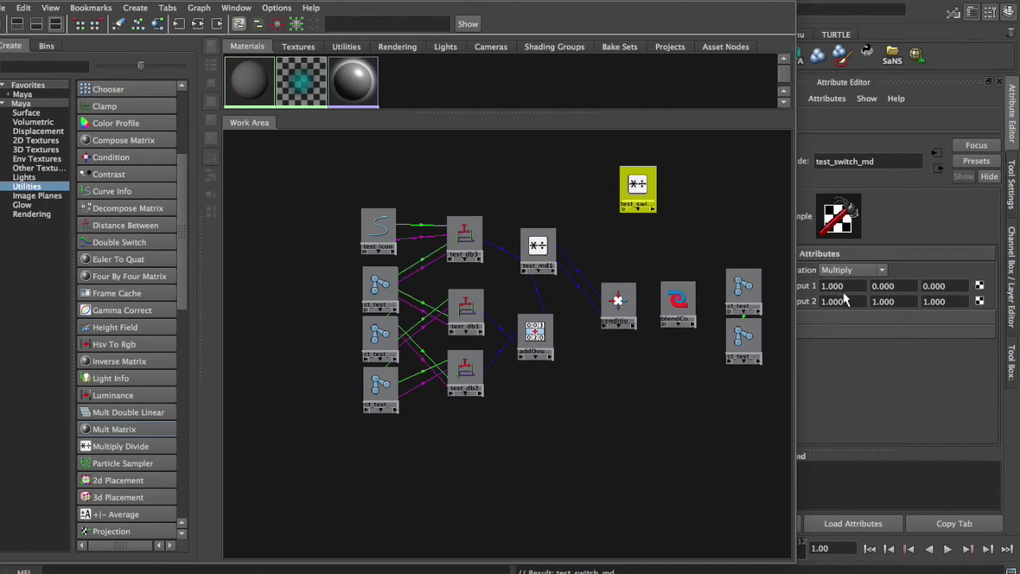
Connect outColorR of the Condition node to color1R of the Blend Colors node
{"action": "left_click_drag", "start_coordinate": [722, 1], "coordinate": [666, 2]}
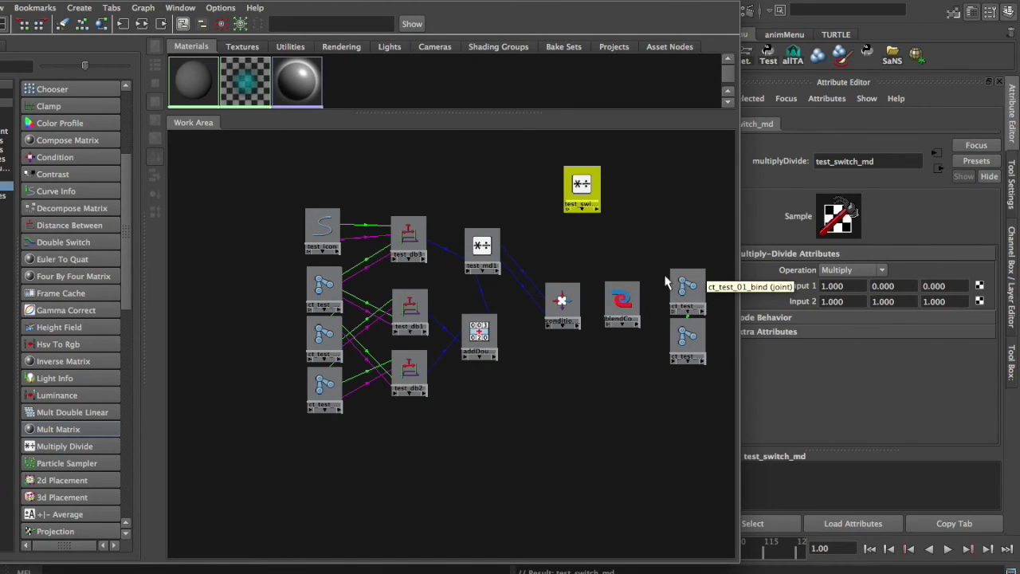
{"action": "left_click", "coordinate": [562, 302]}
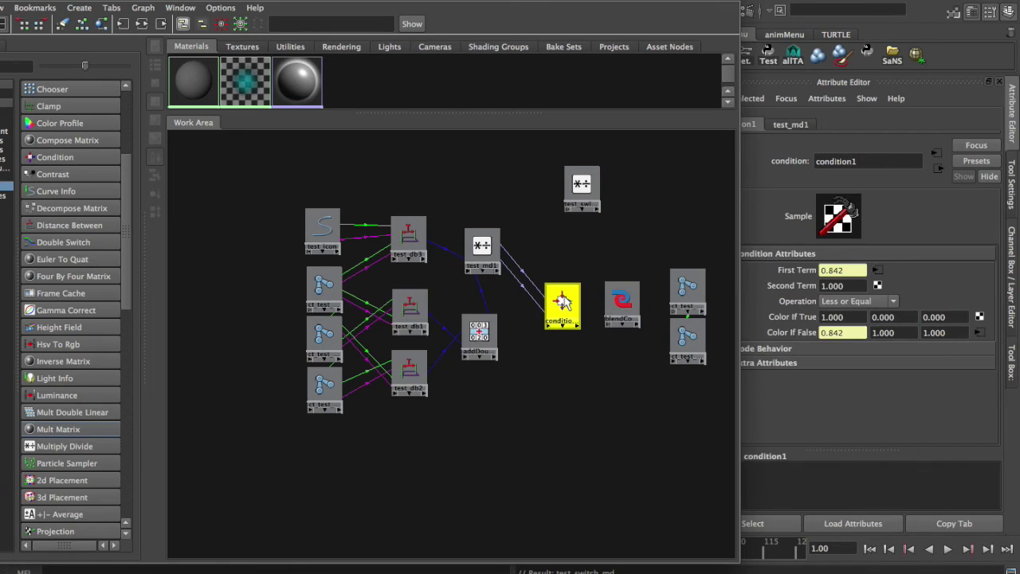
{"action": "middle_click_drag", "start_coordinate": [563, 302], "coordinate": [624, 312]}
{"action": "left_click", "coordinate": [652, 369]}
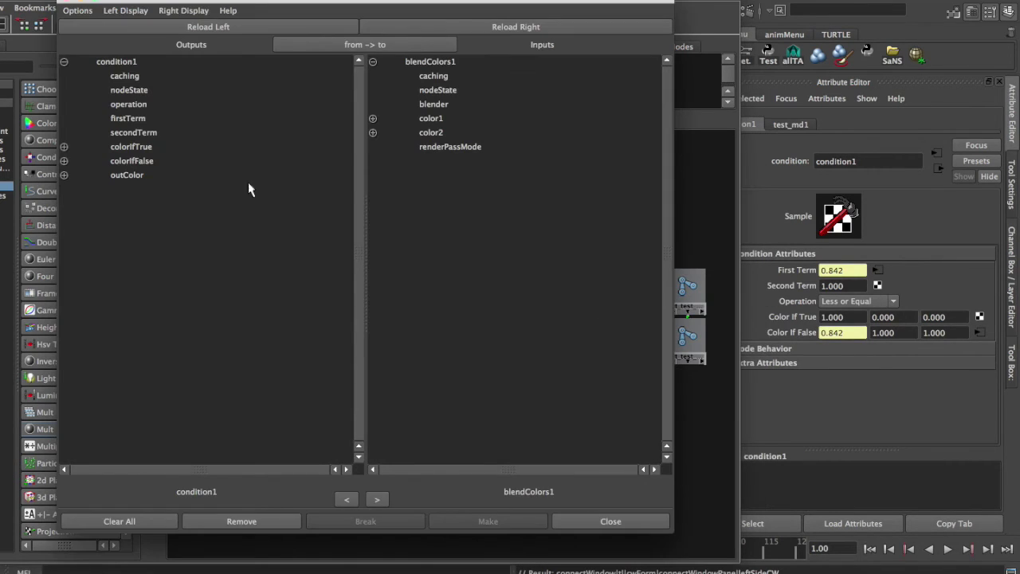
{"action": "left_click", "coordinate": [64, 175]}
{"action": "left_click", "coordinate": [137, 191]}
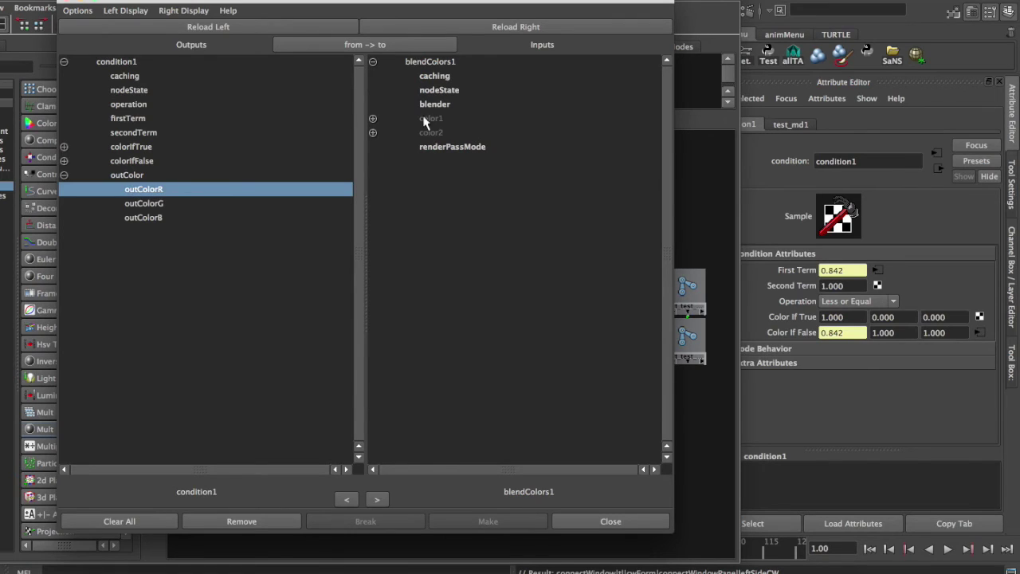
{"action": "left_click", "coordinate": [372, 119]}
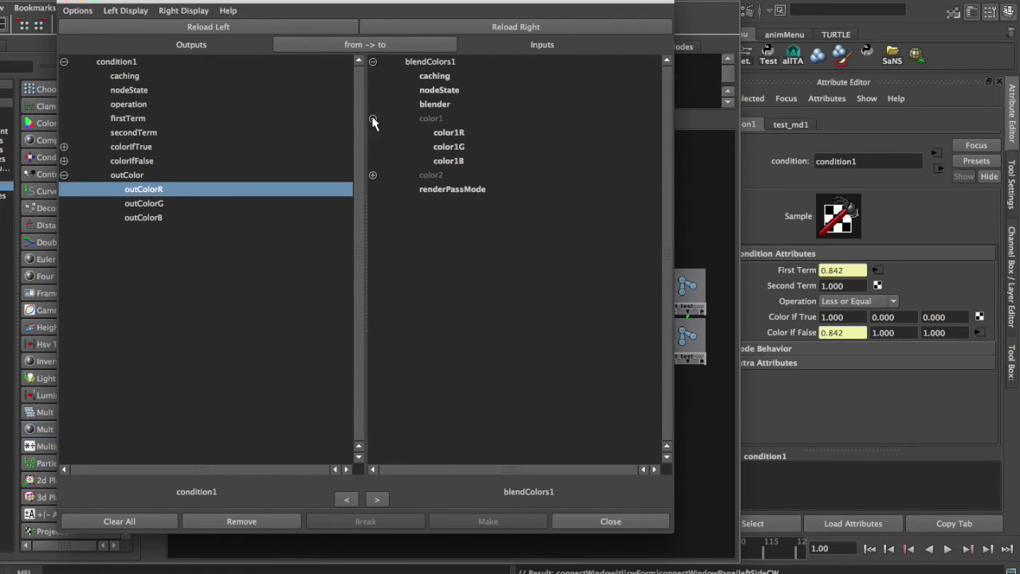
{"action": "left_click", "coordinate": [444, 134]}
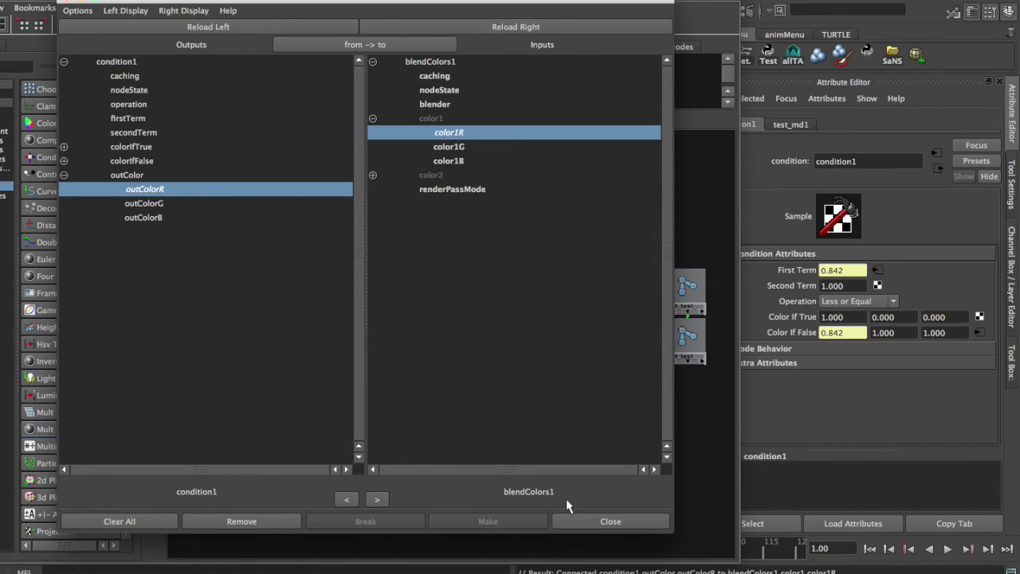
{"action": "left_click", "coordinate": [611, 521]}
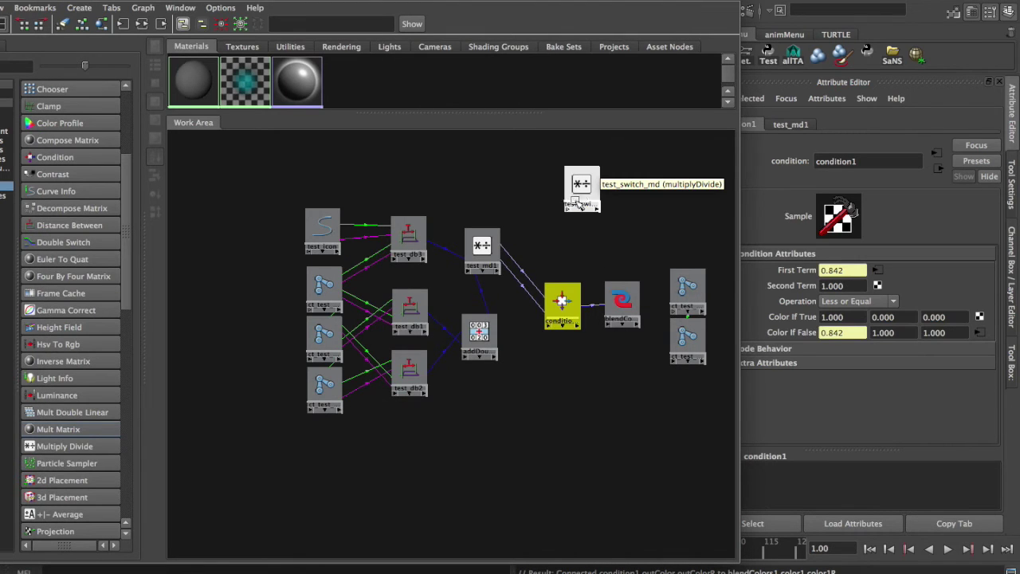
Connect outputX of test_switch_md to color2R of the Blend Colors node
{"action": "left_click", "coordinate": [596, 187]}
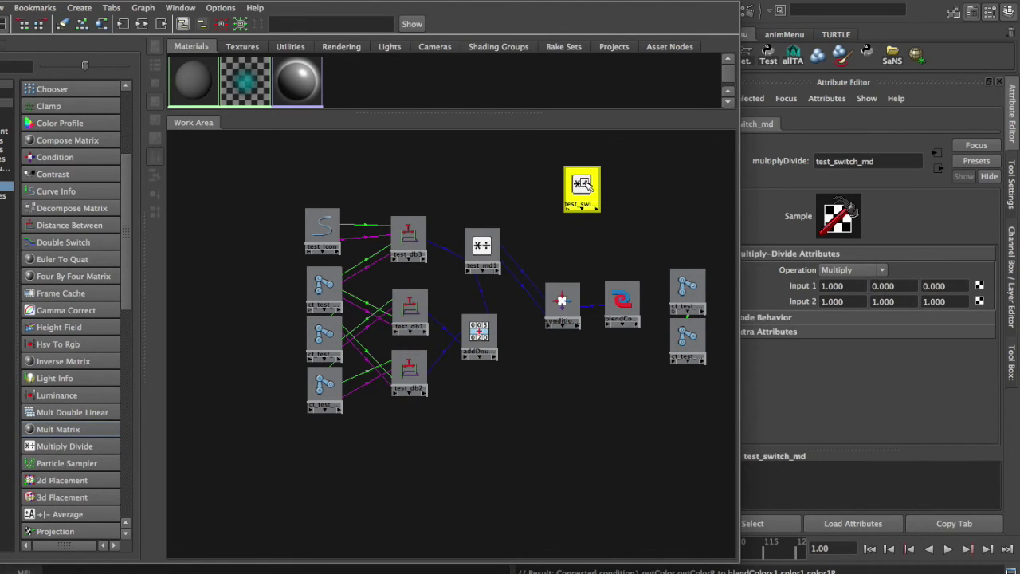
{"action": "middle_click_drag", "start_coordinate": [584, 185], "coordinate": [622, 301]}
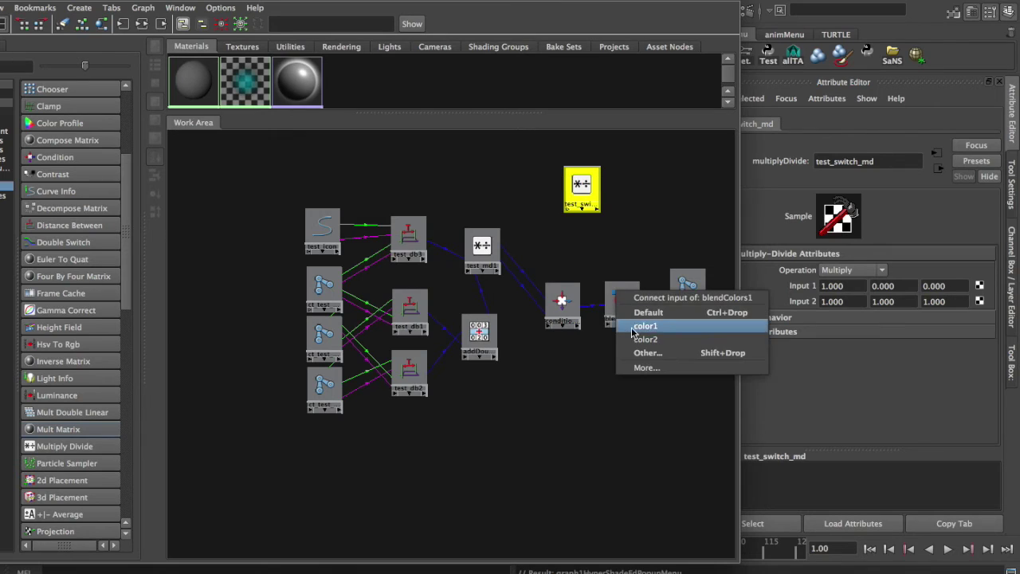
{"action": "left_click", "coordinate": [645, 352]}
{"action": "left_click", "coordinate": [64, 146]}
{"action": "left_click", "coordinate": [150, 161]}
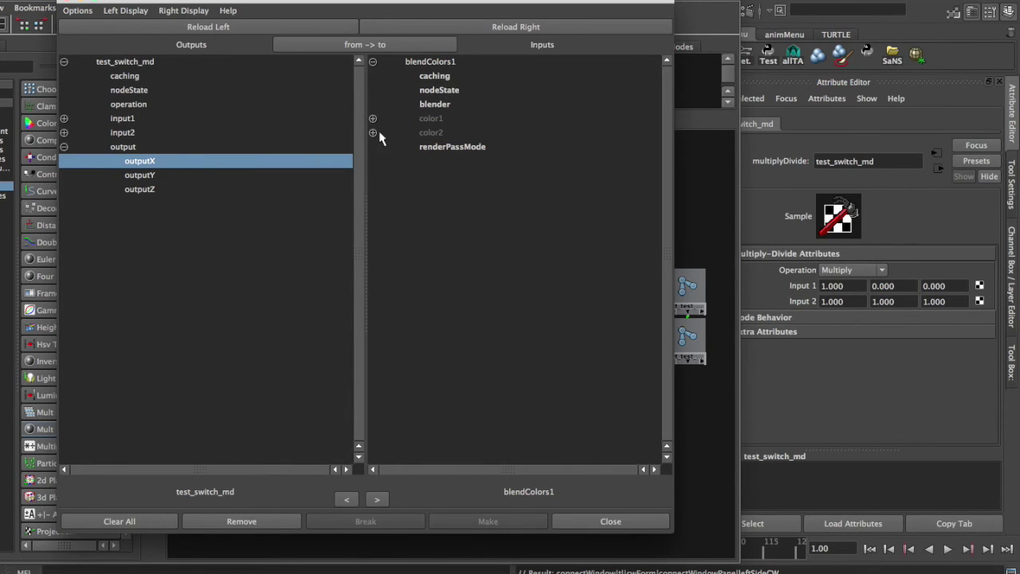
{"action": "left_click", "coordinate": [372, 133]}
{"action": "left_click", "coordinate": [444, 151]}
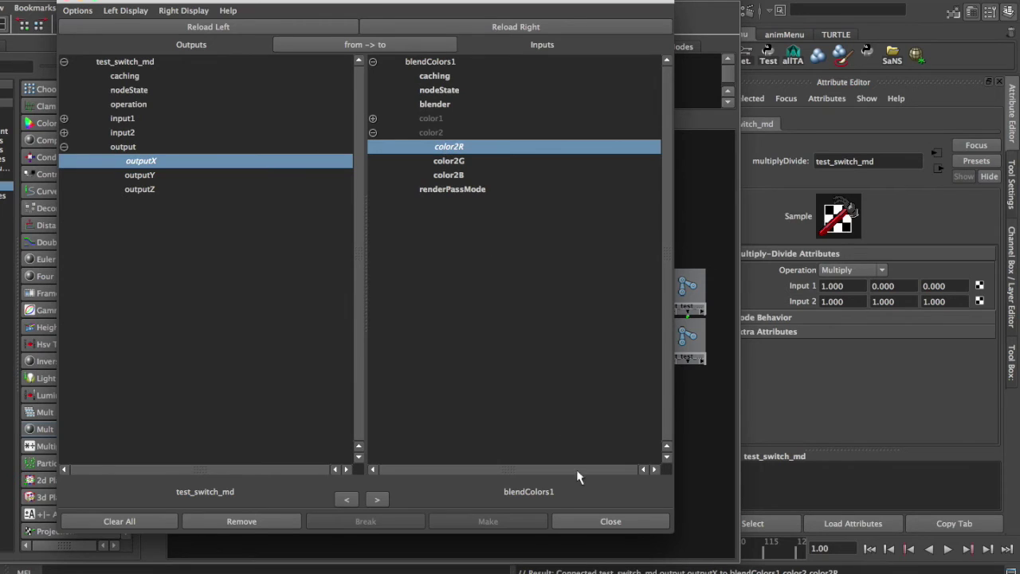
{"action": "left_click", "coordinate": [599, 521]}
Uncover the perspective viewport and move test_icon down below the grid to test the chain's stretch
{"action": "left_click", "coordinate": [629, 319]}
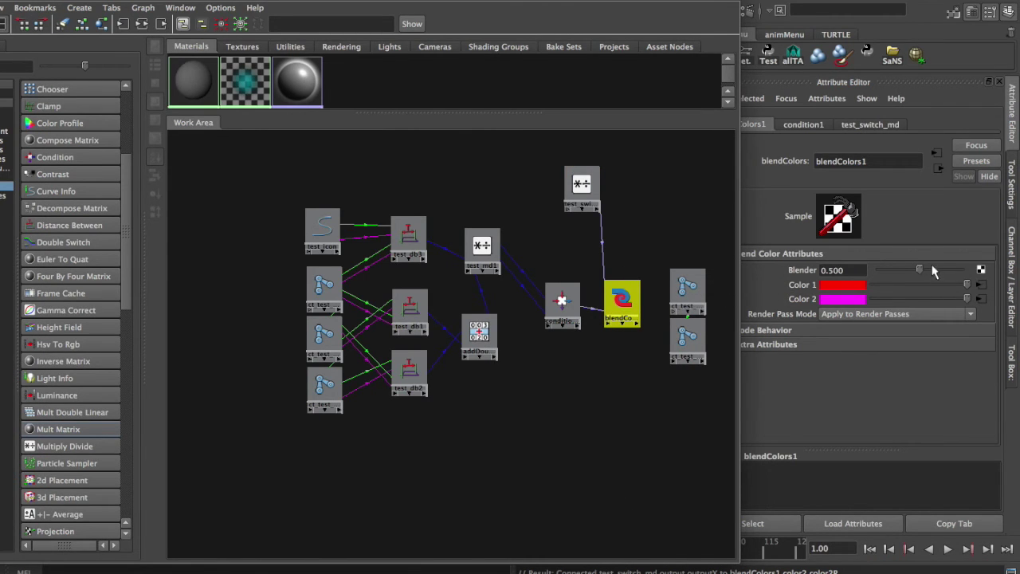
{"action": "left_click_drag", "start_coordinate": [597, 2], "coordinate": [593, 413]}
{"action": "scroll", "coordinate": [586, 367], "scroll_direction": "up", "scroll_amount": 5}
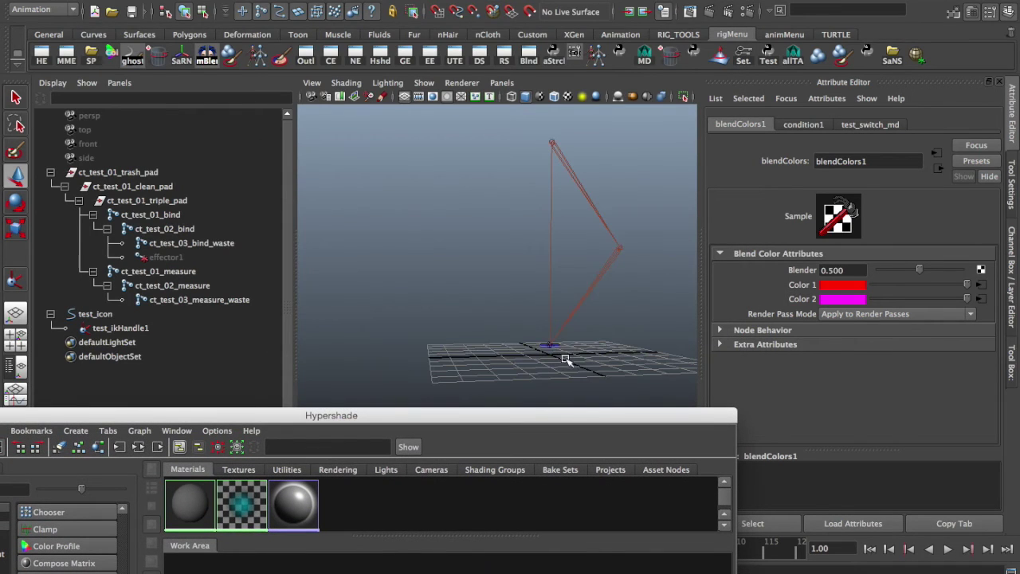
{"action": "left_click_drag", "start_coordinate": [591, 363], "coordinate": [563, 360], "text": "alt"}
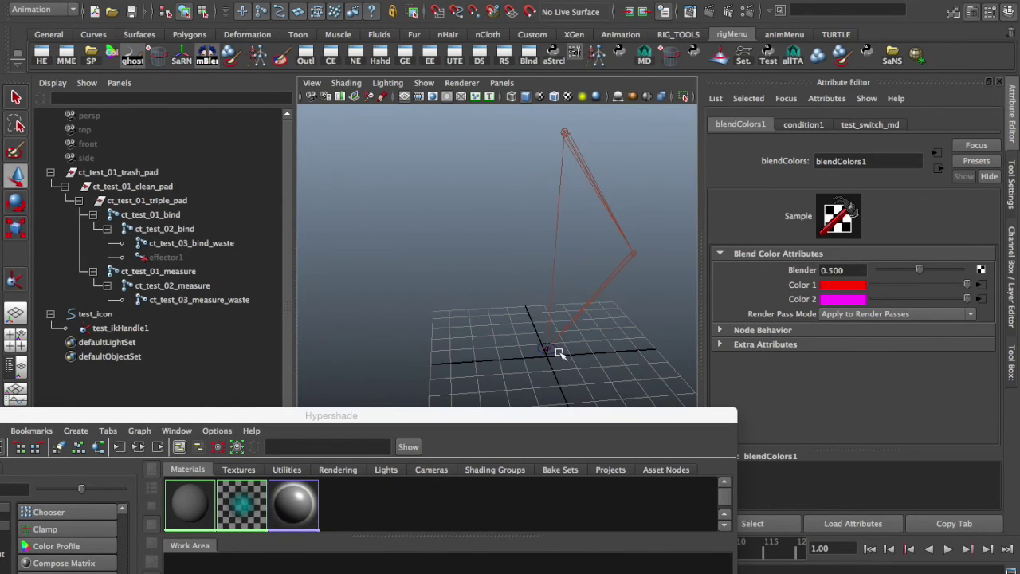
{"action": "left_click", "coordinate": [560, 353]}
{"action": "left_click_drag", "start_coordinate": [556, 322], "coordinate": [495, 252]}
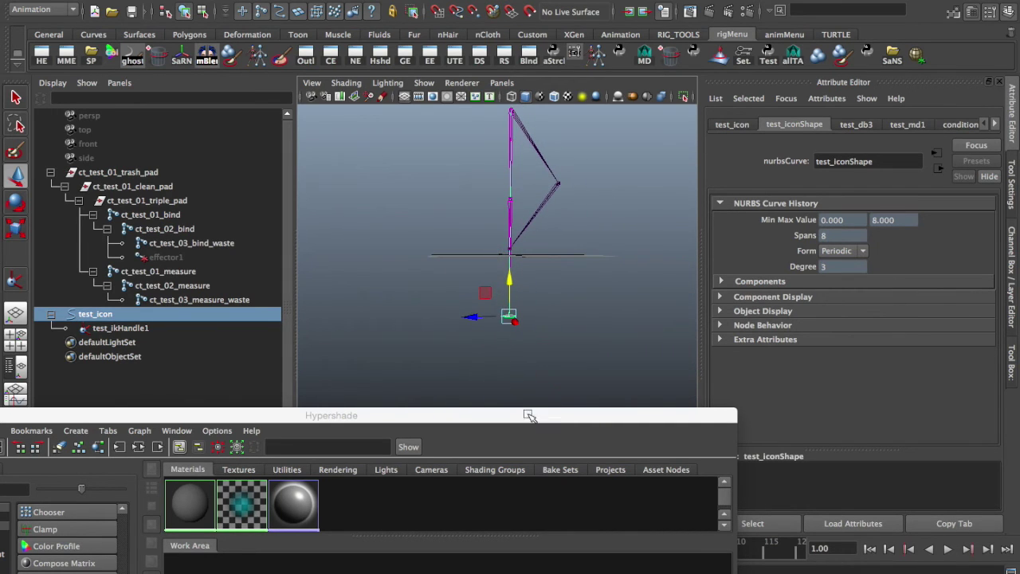
Try lowering the Blender value of the Blend Colors node while watching the chain, and undo the change
{"action": "left_click_drag", "start_coordinate": [547, 430], "coordinate": [556, 165]}
{"action": "left_click", "coordinate": [626, 458]}
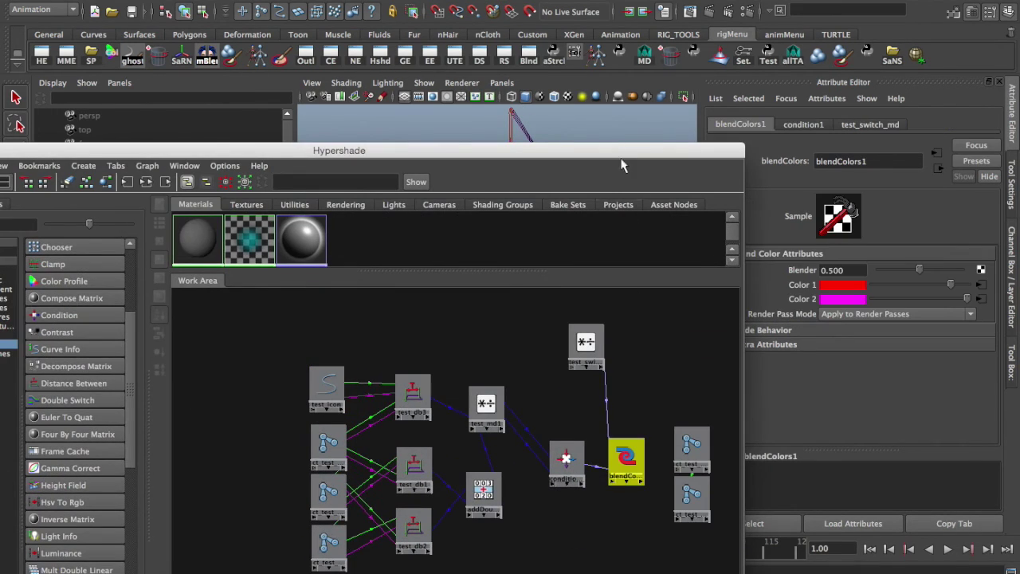
{"action": "left_click_drag", "start_coordinate": [620, 149], "coordinate": [615, 493]}
{"action": "left_click_drag", "start_coordinate": [920, 269], "coordinate": [802, 310]}
{"action": "key", "text": "z"}
{"action": "key", "text": "z"}
{"action": "key", "text": "z"}
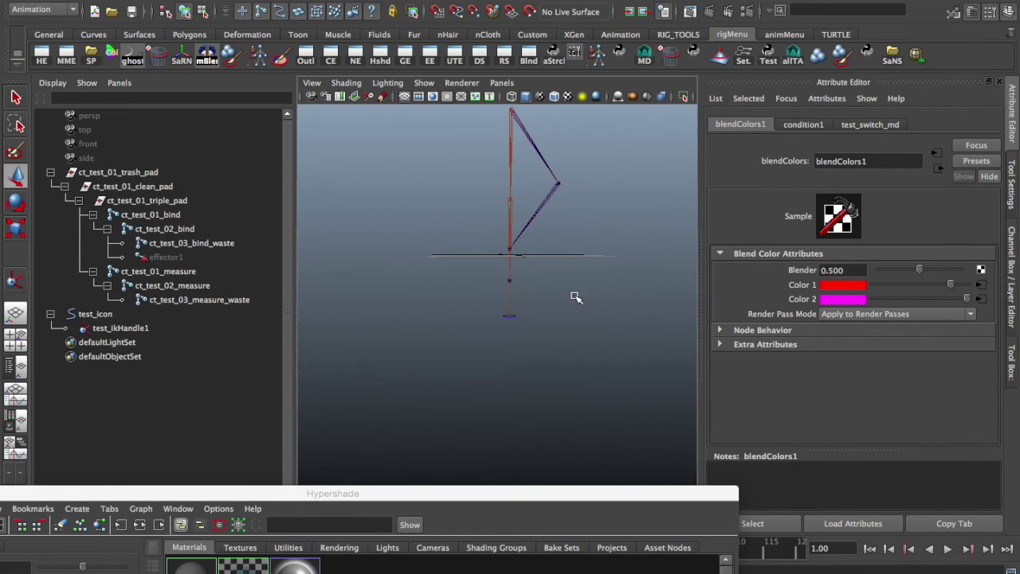
Connect outputR of the Blend Colors node to scaleX of ct_test_01_bind
{"action": "left_click_drag", "start_coordinate": [567, 496], "coordinate": [581, 0]}
{"action": "left_click", "coordinate": [630, 291]}
{"action": "middle_click_drag", "start_coordinate": [630, 291], "coordinate": [701, 284]}
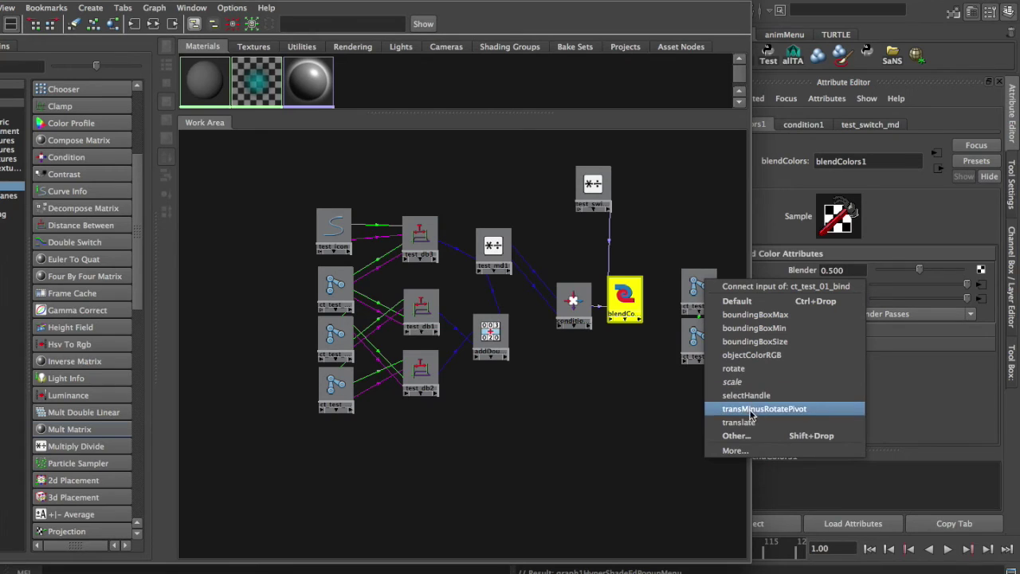
{"action": "left_click", "coordinate": [751, 435]}
{"action": "left_click", "coordinate": [65, 161]}
{"action": "left_click", "coordinate": [142, 176]}
{"action": "scroll", "coordinate": [458, 287], "scroll_direction": "down", "scroll_amount": 10}
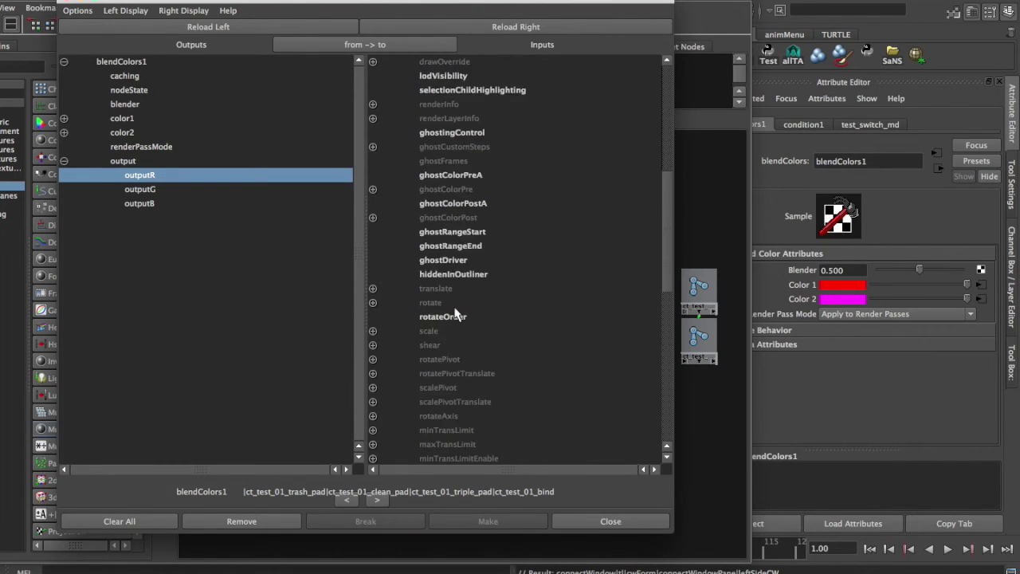
{"action": "left_click", "coordinate": [373, 217]}
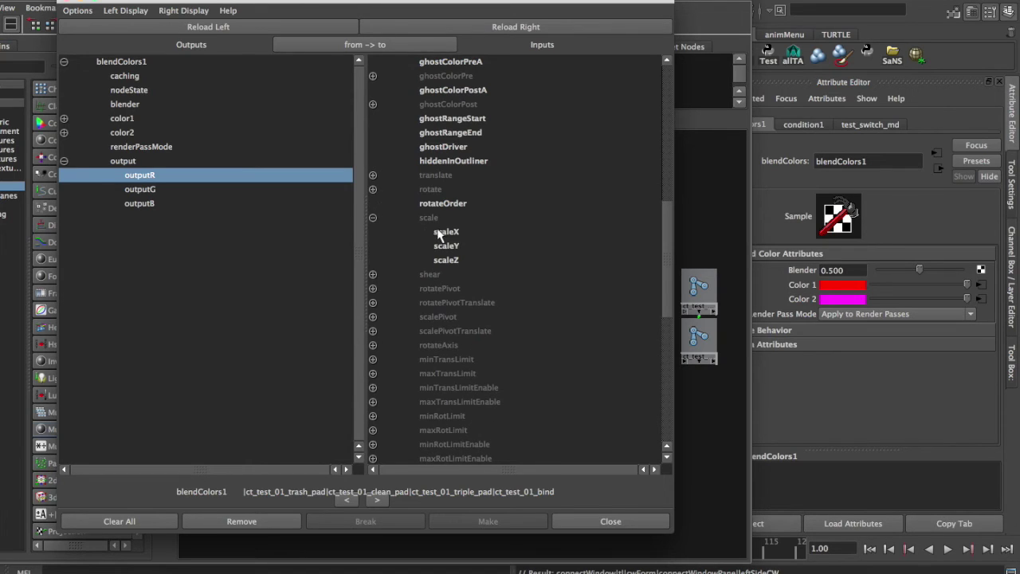
{"action": "left_click", "coordinate": [446, 232]}
{"action": "left_click", "coordinate": [611, 520]}
Connect outputR of the Blend Colors node to scaleX of ct_test_02_bind
{"action": "middle_click_drag", "start_coordinate": [624, 299], "coordinate": [699, 339]}
{"action": "left_click", "coordinate": [725, 490]}
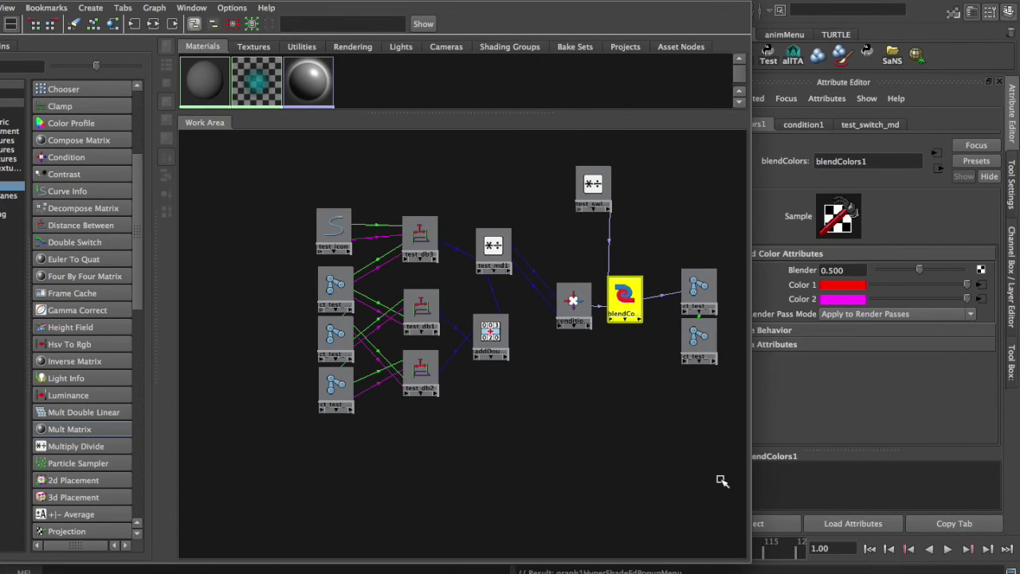
{"action": "left_click", "coordinate": [65, 160]}
{"action": "left_click", "coordinate": [141, 174]}
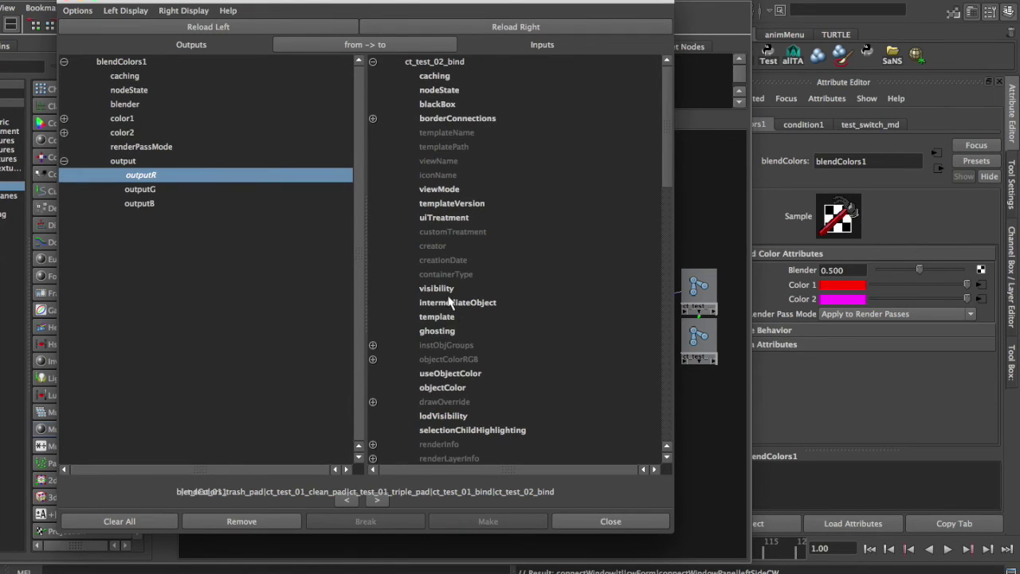
{"action": "scroll", "coordinate": [470, 366], "scroll_direction": "down", "scroll_amount": 8}
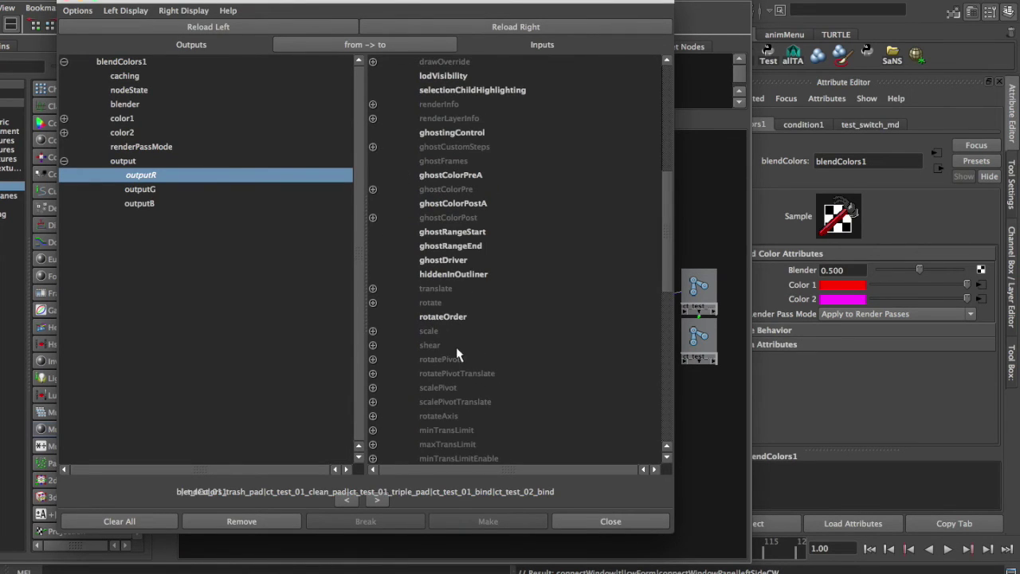
{"action": "left_click", "coordinate": [372, 331]}
{"action": "left_click", "coordinate": [442, 345]}
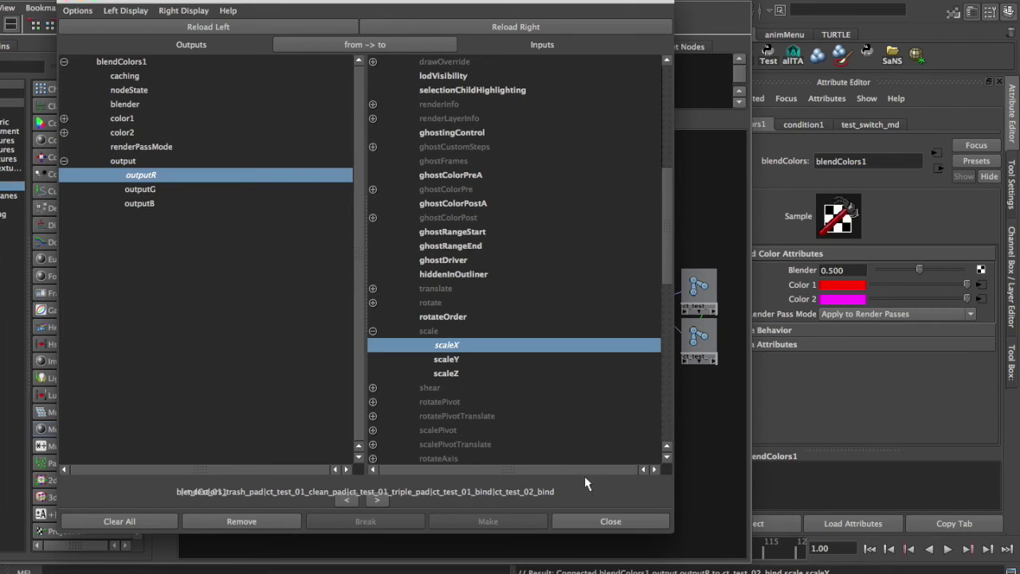
{"action": "left_click", "coordinate": [610, 521]}
Reposition the Hypershade window so the blend node and bind joints show beside the perspective viewport
{"action": "left_click_drag", "start_coordinate": [84, 1], "coordinate": [175, 1]}
{"action": "left_click", "coordinate": [57, 1]}
{"action": "left_click", "coordinate": [630, 401]}
{"action": "left_click_drag", "start_coordinate": [556, 274], "coordinate": [557, 335], "text": "alt"}
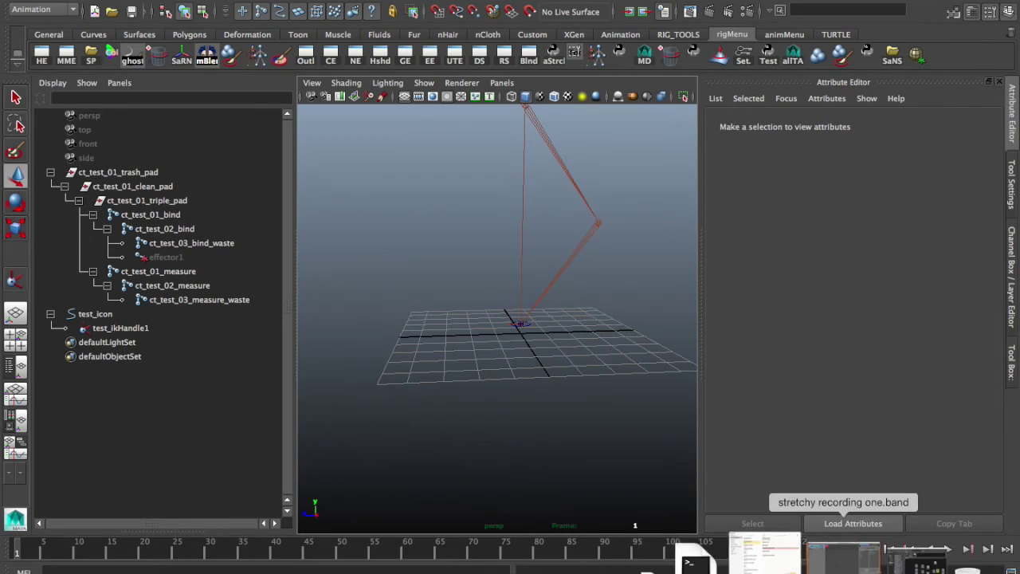
{"action": "left_click", "coordinate": [858, 554]}
{"action": "left_click_drag", "start_coordinate": [509, 1], "coordinate": [8, 0]}
{"action": "left_click", "coordinate": [426, 322]}
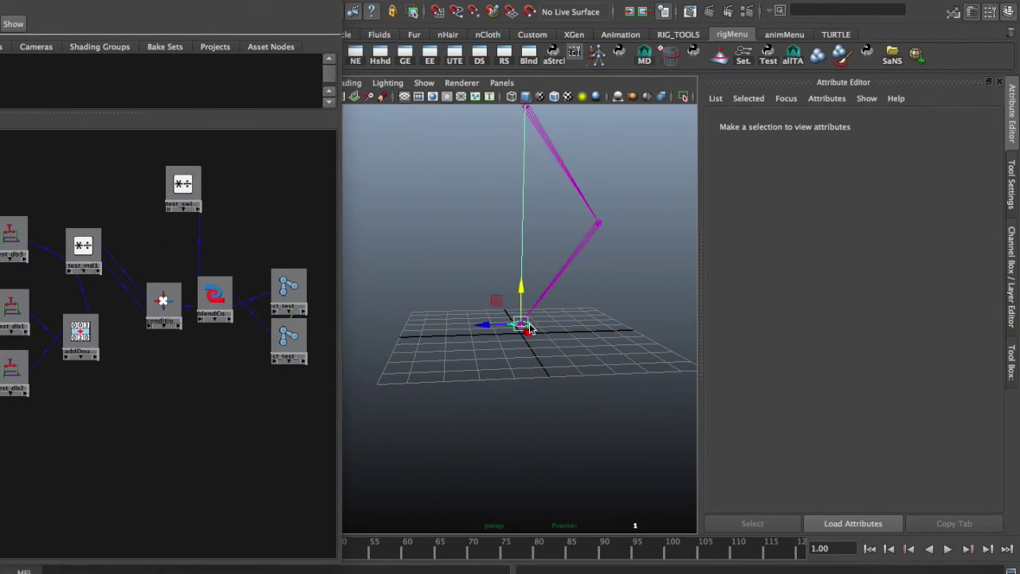
Test the stretch switch by moving test_icon beyond the chain's reach and lowering the Blend Colors node's Blender to 0, and undo both changes
{"action": "left_click", "coordinate": [523, 323]}
{"action": "left_click_drag", "start_coordinate": [524, 326], "coordinate": [255, 389]}
{"action": "left_click", "coordinate": [213, 298]}
{"action": "left_click_drag", "start_coordinate": [921, 270], "coordinate": [683, 293]}
{"action": "mouse_move", "coordinate": [842, 291]}
{"action": "left_mouse_down"}
{"action": "mouse_move", "coordinate": [966, 289]}
{"action": "mouse_move", "coordinate": [859, 283]}
{"action": "left_mouse_up"}
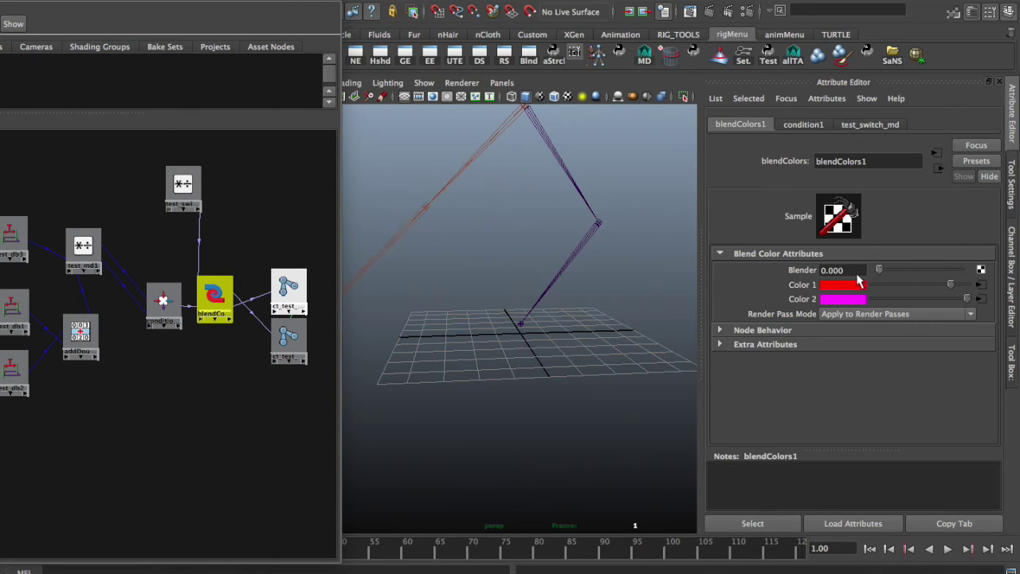
{"action": "scroll", "coordinate": [395, 297], "scroll_direction": "down", "scroll_amount": 5}
{"action": "middle_click_drag", "start_coordinate": [394, 297], "coordinate": [471, 272], "text": "alt"}
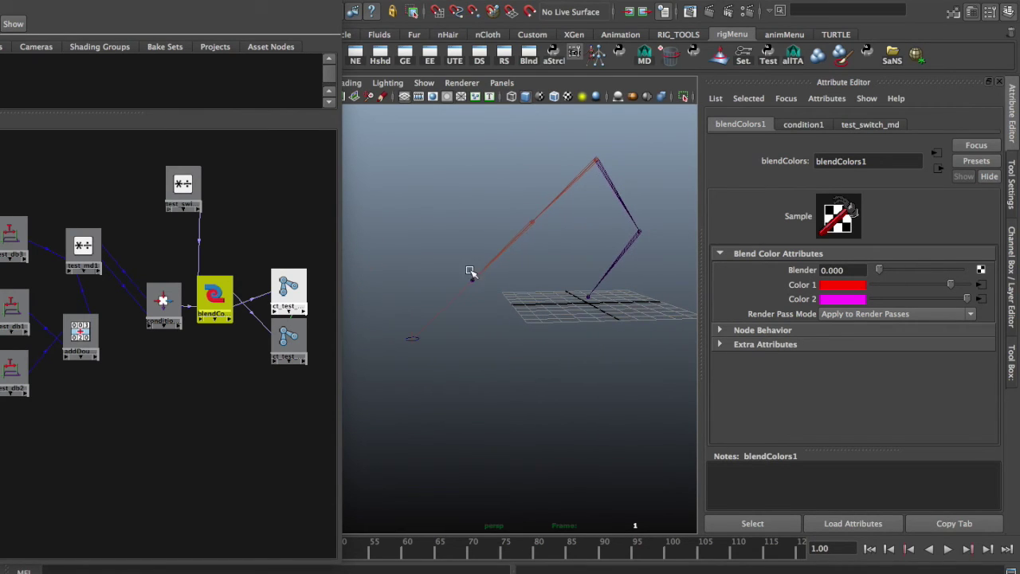
{"action": "key", "text": "z"}
{"action": "key", "text": "z"}
{"action": "key", "text": "z"}
Add a keyable float attribute named stretch to test_icon with minimum 0, maximum 10 and default 0
{"action": "left_click_drag", "start_coordinate": [571, 374], "coordinate": [563, 391], "text": "alt"}
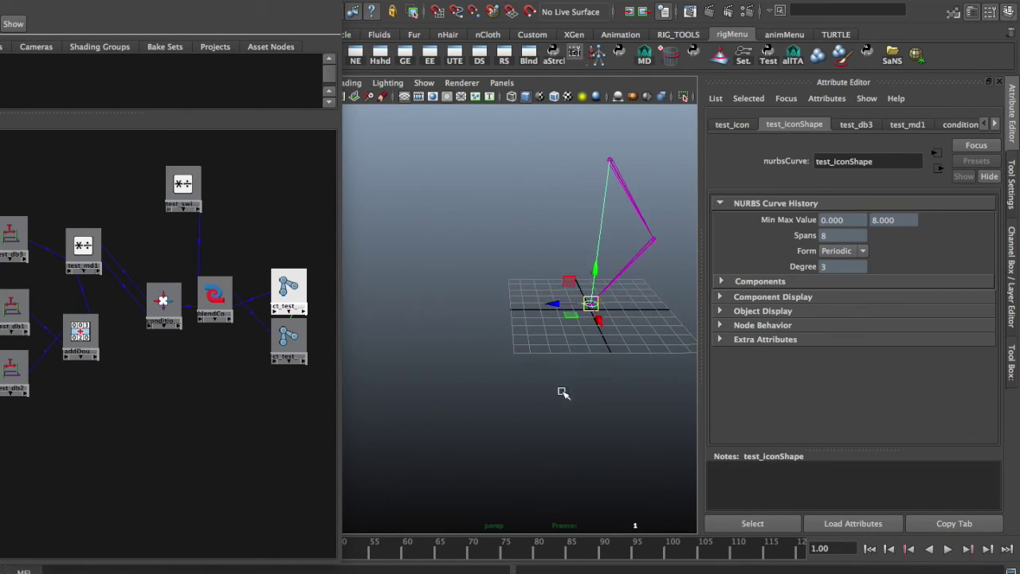
{"action": "left_click", "coordinate": [562, 392]}
{"action": "right_click_drag", "start_coordinate": [562, 392], "coordinate": [696, 353], "text": "alt"}
{"action": "middle_click_drag", "start_coordinate": [697, 353], "coordinate": [467, 384], "text": "alt"}
{"action": "left_click", "coordinate": [530, 323]}
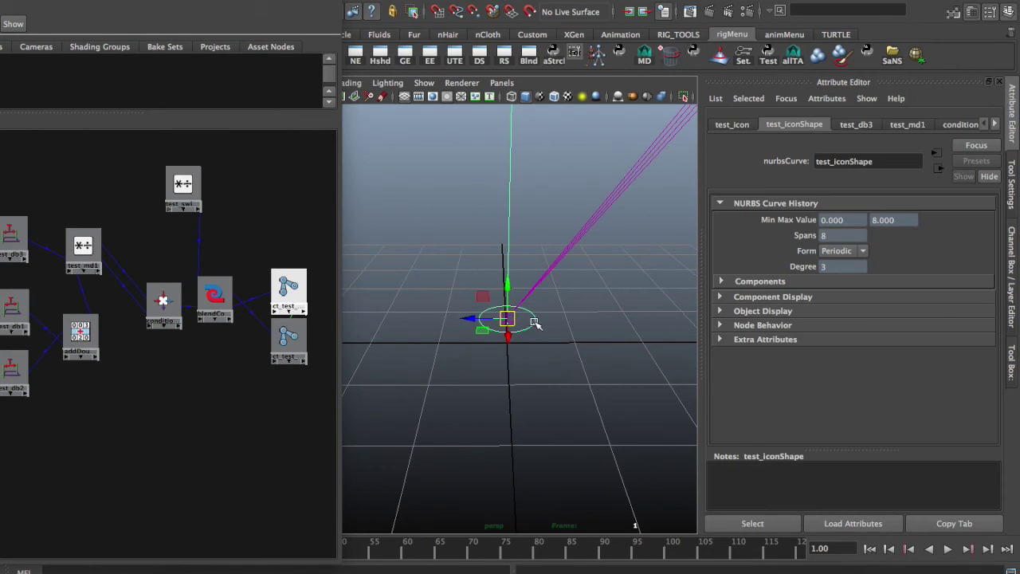
{"action": "left_click", "coordinate": [1013, 249]}
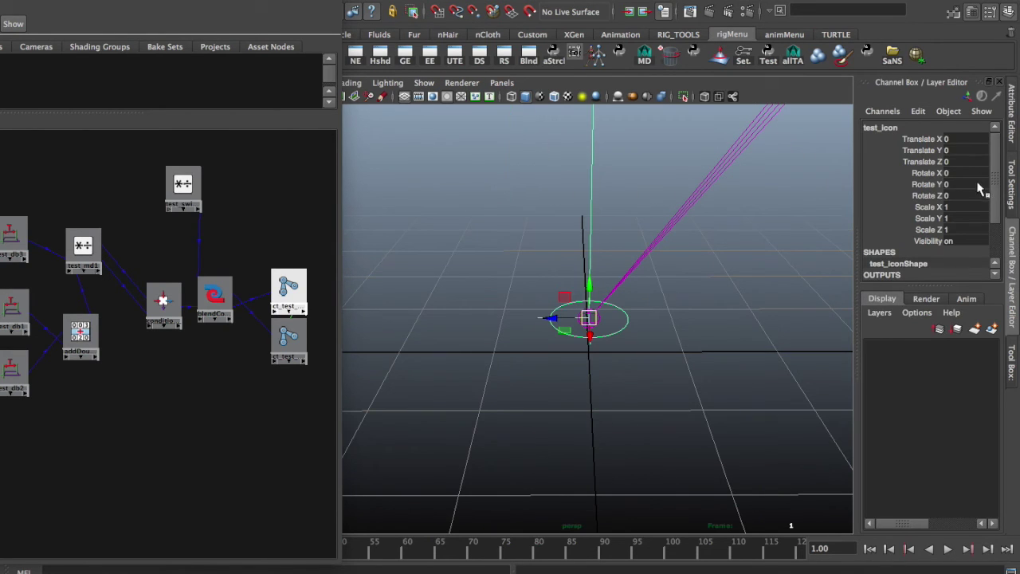
{"action": "left_click", "coordinate": [921, 112]}
{"action": "left_click", "coordinate": [917, 220]}
{"action": "left_click", "coordinate": [469, 44]}
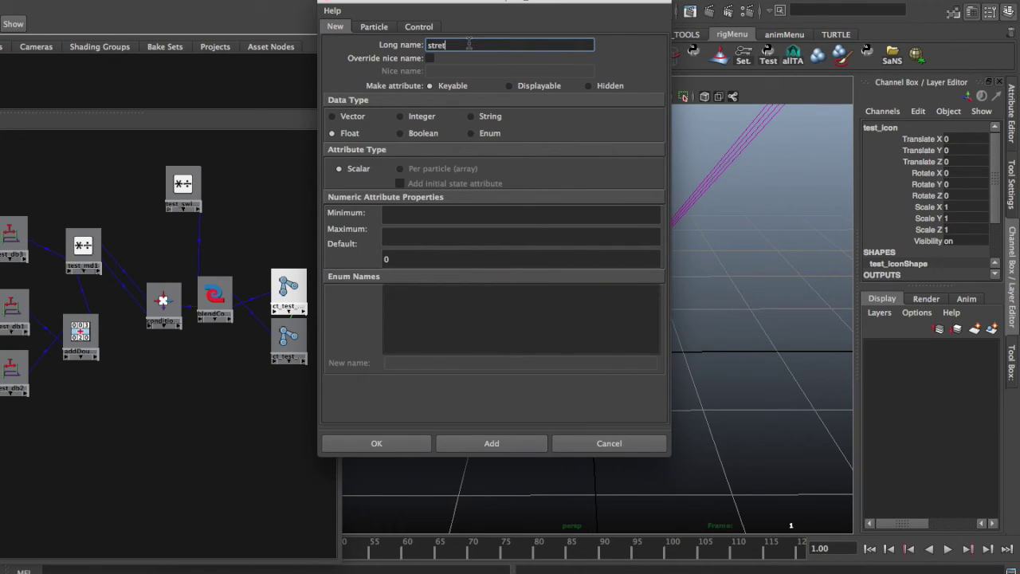
{"action": "left_click", "coordinate": [392, 215]}
{"action": "type", "text": "0"}
{"action": "key", "text": "Tab"}
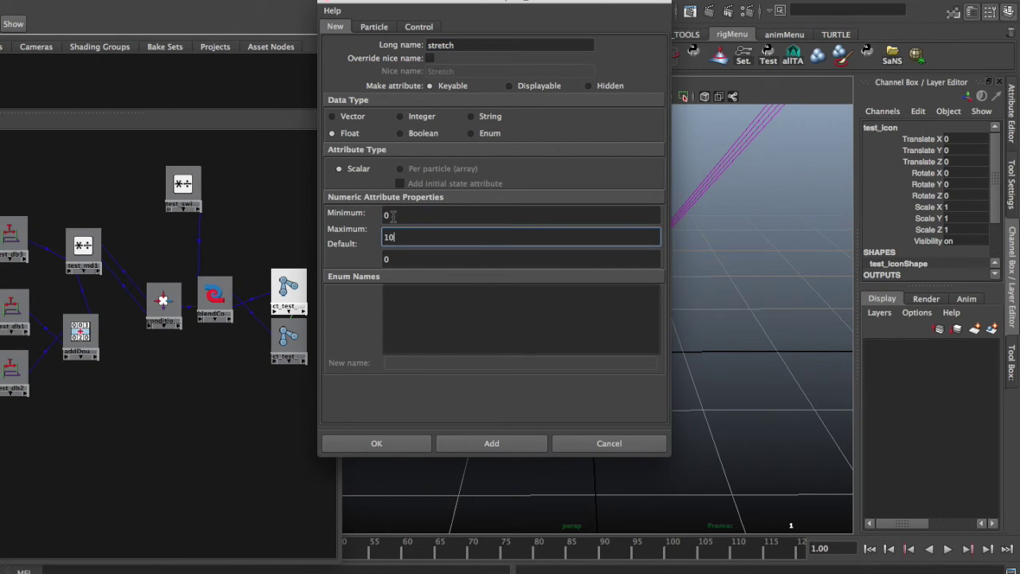
{"action": "left_click", "coordinate": [408, 443]}
Select the Blend Colors node together with test_icon and open Set Driven Key for them
{"action": "left_click", "coordinate": [209, 293]}
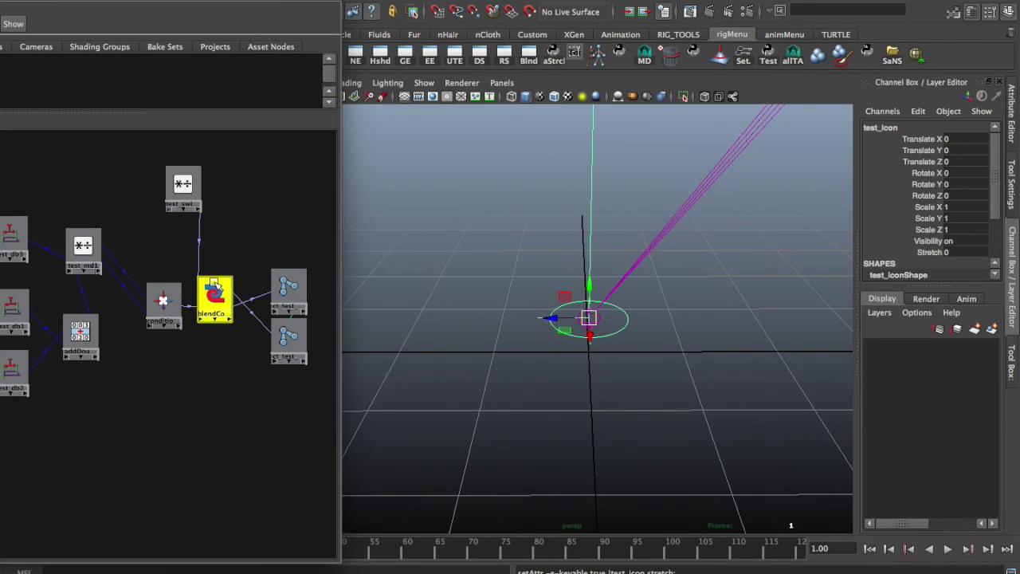
{"action": "left_click", "coordinate": [625, 318]}
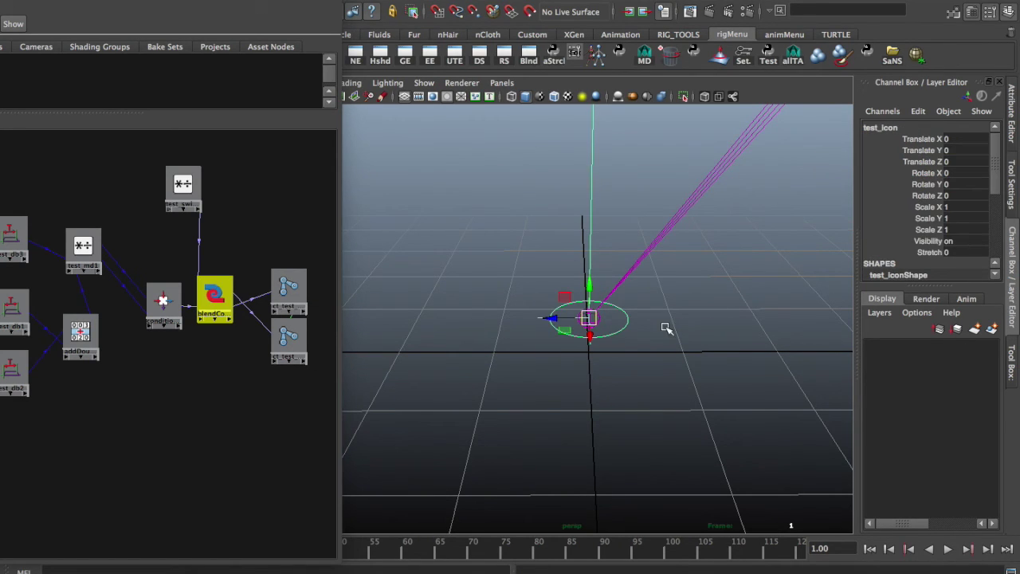
{"action": "left_click_drag", "start_coordinate": [307, 3], "coordinate": [428, 12]}
{"action": "left_click", "coordinate": [288, 1]}
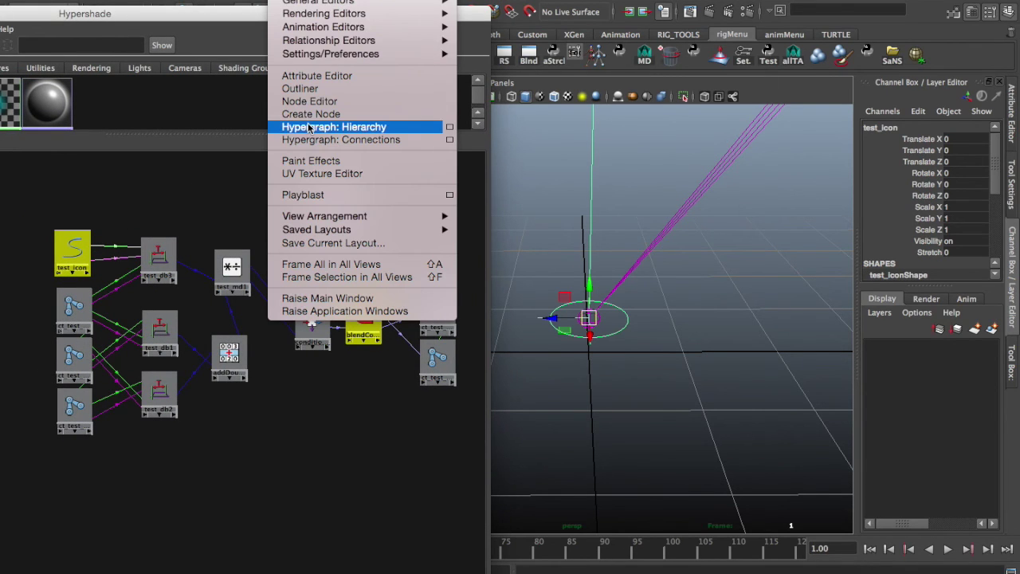
{"action": "mouse_move", "coordinate": [115, 1]}
{"action": "mouse_move", "coordinate": [159, 109]}
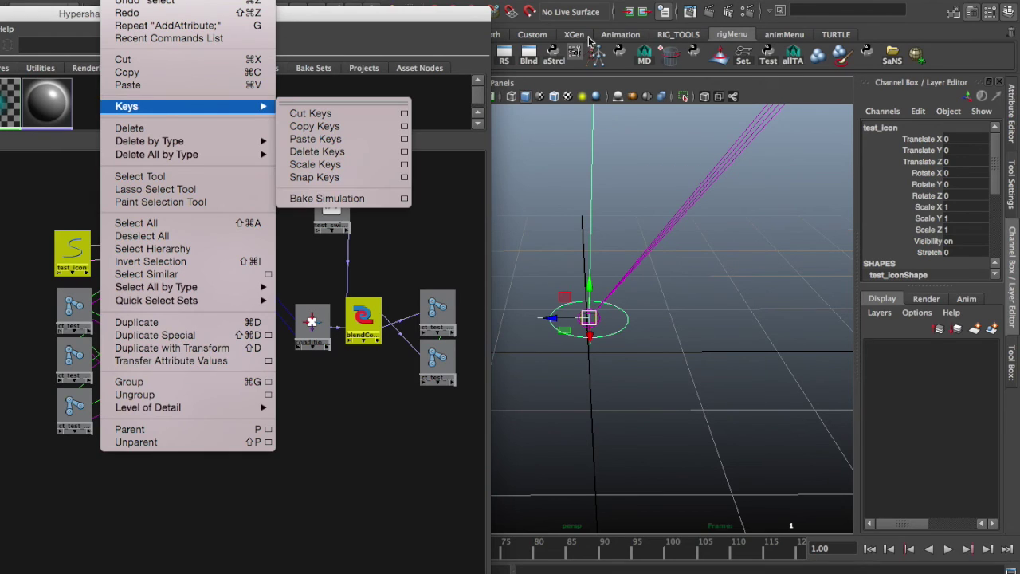
{"action": "left_click", "coordinate": [658, 142]}
{"action": "left_click", "coordinate": [743, 55]}
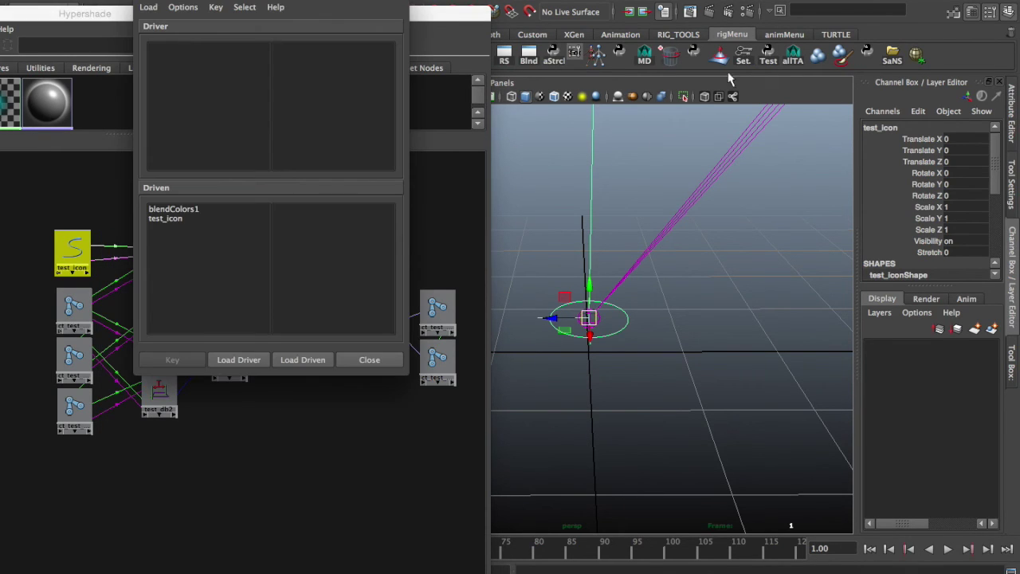
Load test_icon as the driver and blendColors1 as the only driven object in Set Driven Key
{"action": "left_click_drag", "start_coordinate": [243, 0], "coordinate": [557, 5]}
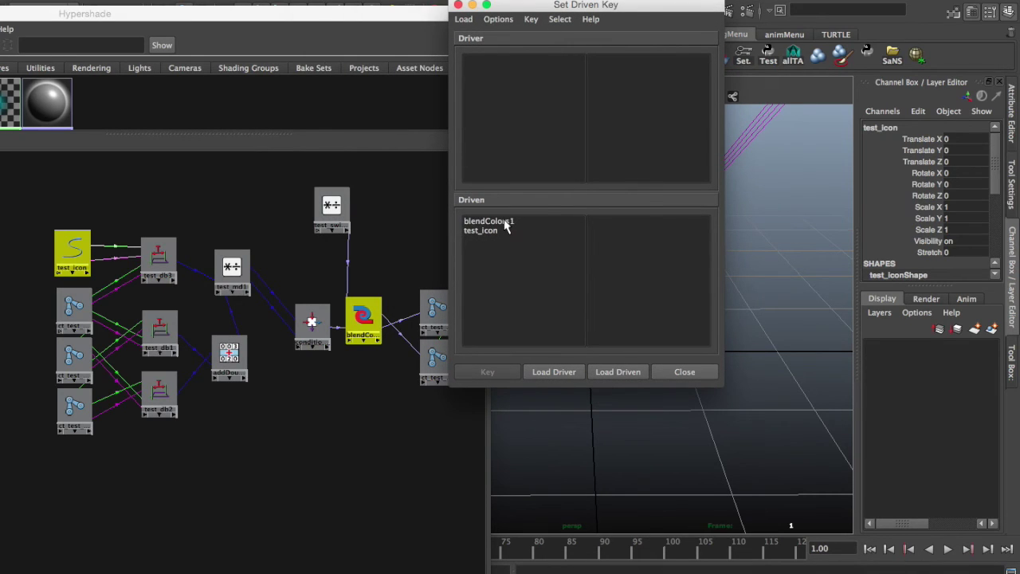
{"action": "left_click", "coordinate": [501, 222]}
{"action": "left_click", "coordinate": [486, 231]}
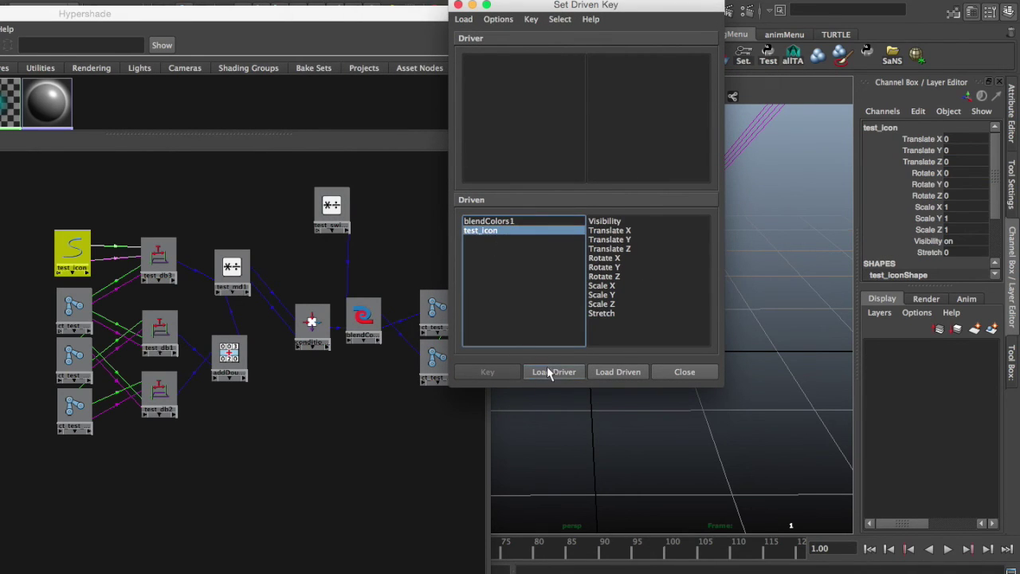
{"action": "left_click", "coordinate": [549, 372]}
{"action": "left_click", "coordinate": [510, 221]}
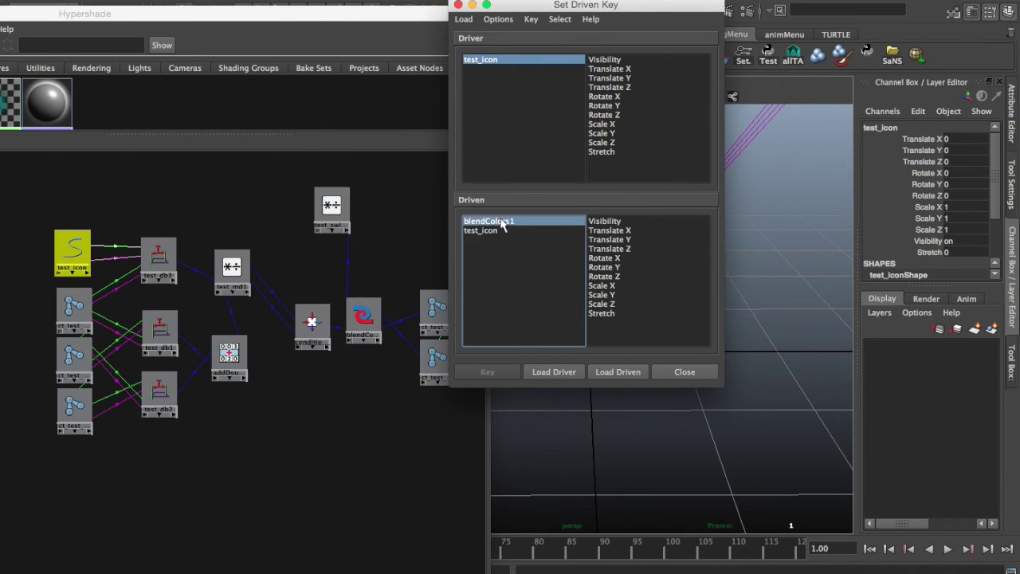
{"action": "left_click", "coordinate": [614, 373]}
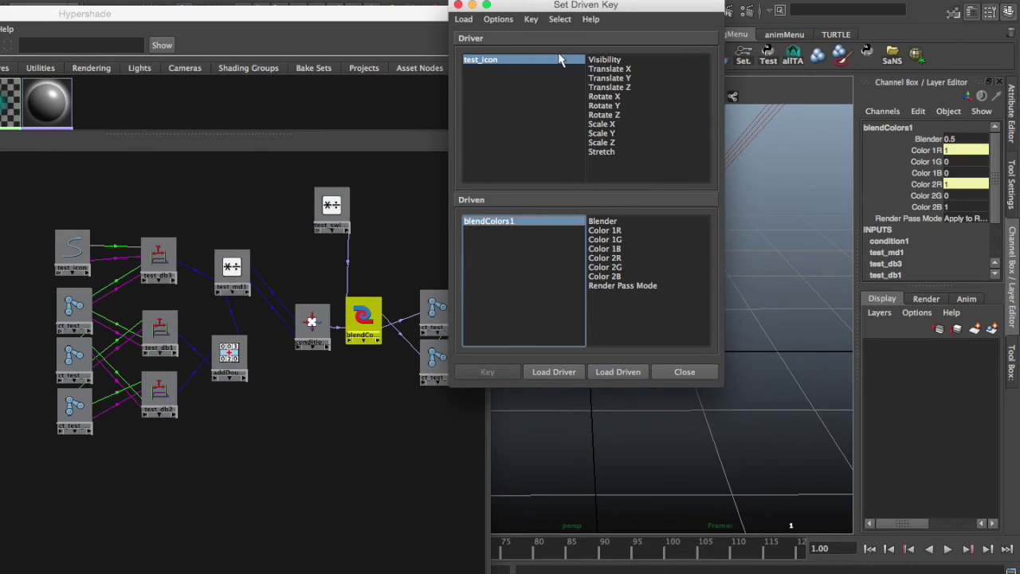
Choose Stretch as the driver attribute and Blender as the driven attribute
{"action": "left_click", "coordinate": [612, 153]}
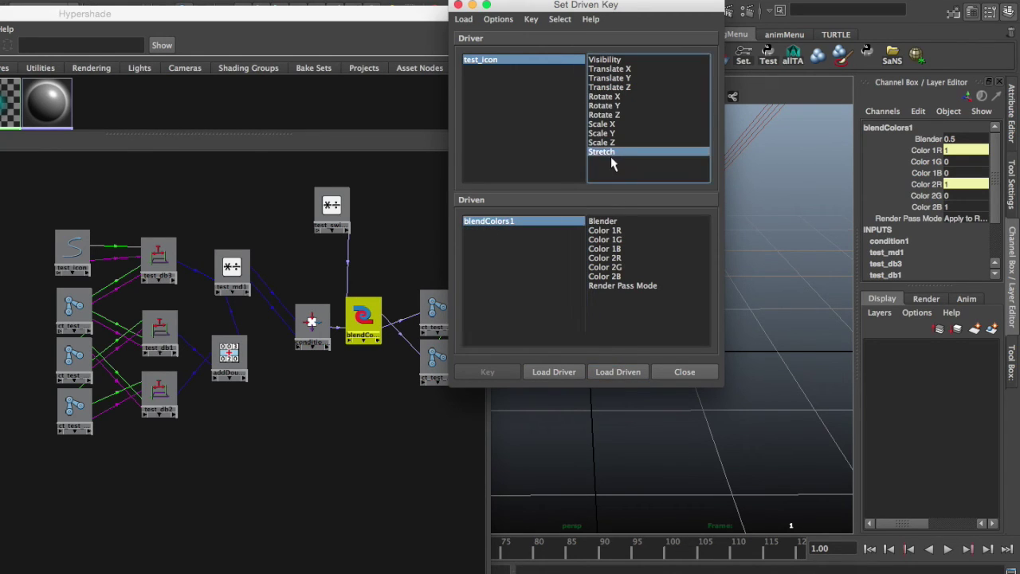
{"action": "left_click", "coordinate": [616, 223]}
{"action": "left_click_drag", "start_coordinate": [571, 8], "coordinate": [727, 60]}
Select the Blend Colors node in the graph and move the Set Driven Key window clear of its channel values
{"action": "left_click", "coordinate": [680, 114]}
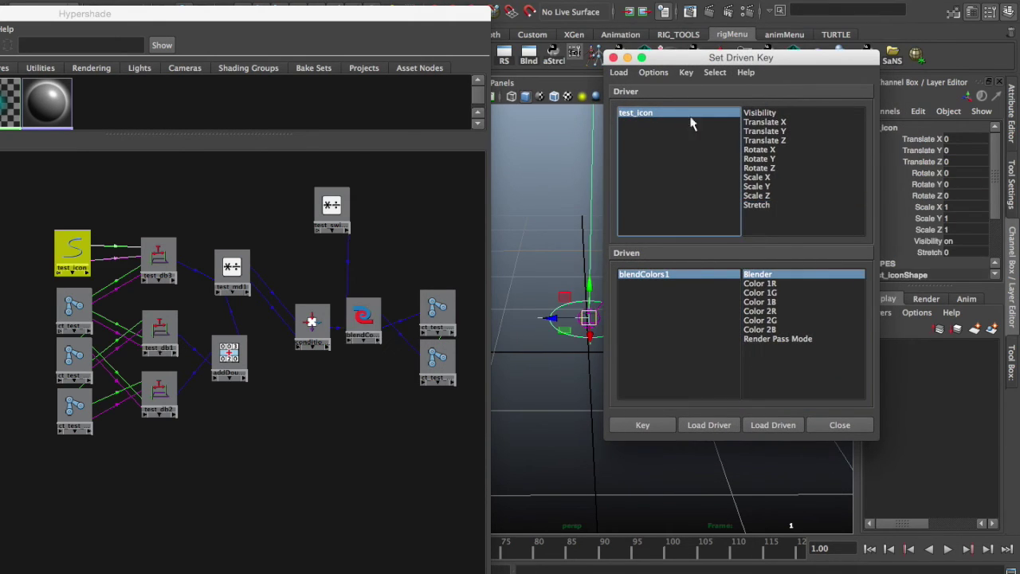
{"action": "left_click", "coordinate": [363, 320]}
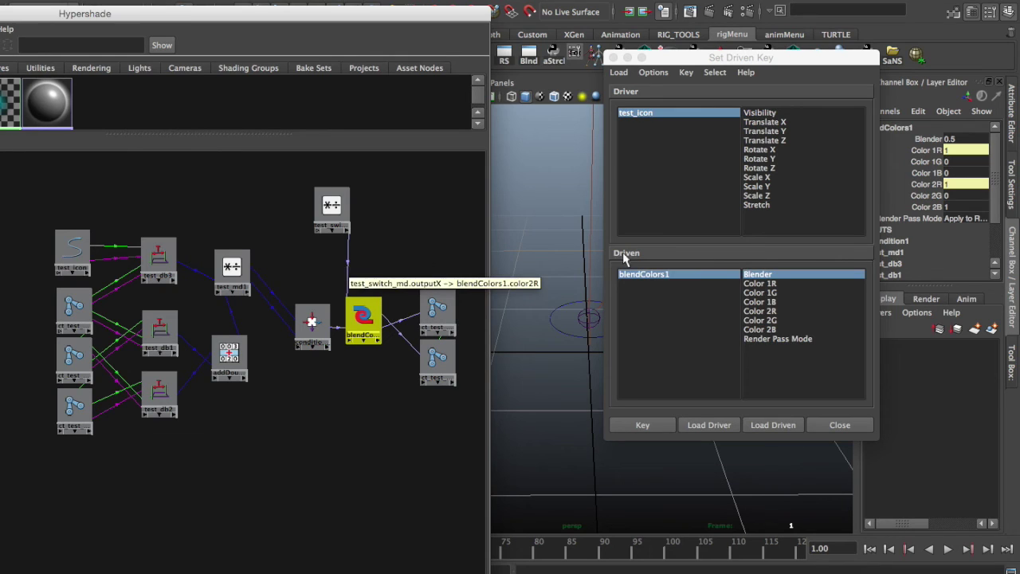
{"action": "left_click_drag", "start_coordinate": [782, 58], "coordinate": [800, 358]}
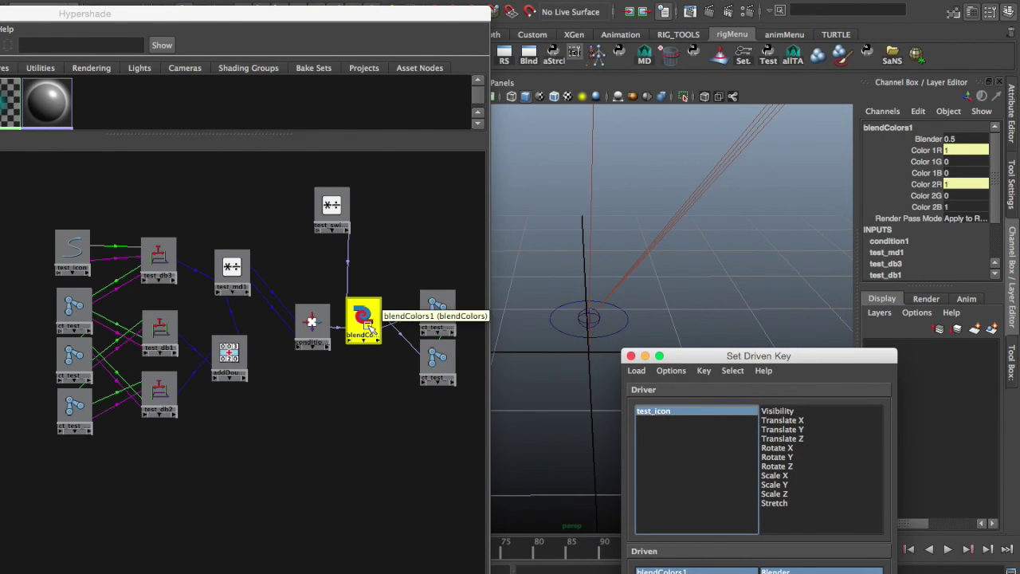
Nudge the Blend Colors node aside in the graph and set its Blender value to 0
{"action": "left_click_drag", "start_coordinate": [371, 328], "coordinate": [385, 326]}
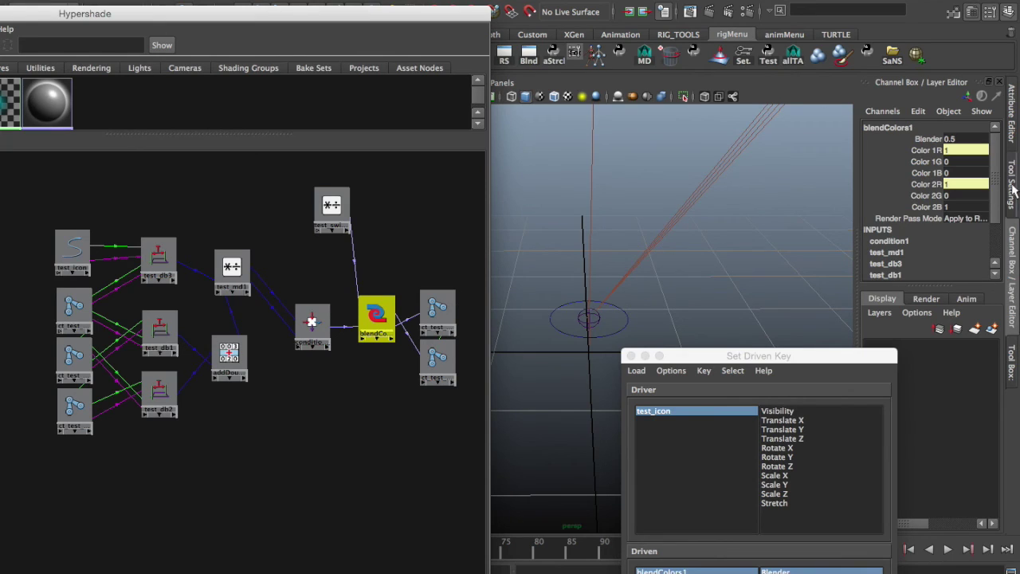
{"action": "left_click", "coordinate": [969, 139]}
{"action": "type", "text": "0"}
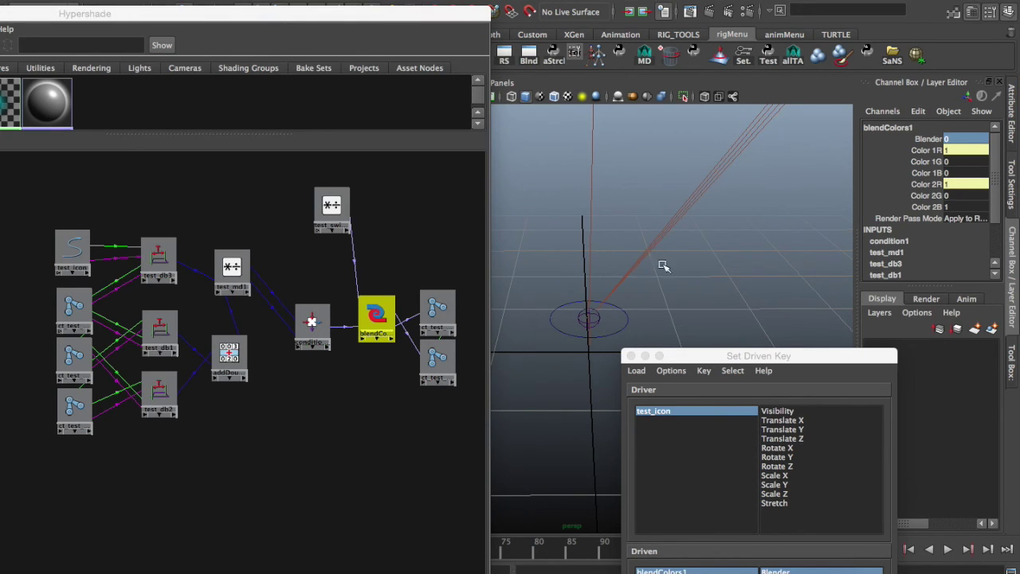
Test the unstretched leg by moving test_icon down away from the joints, and undo the move
{"action": "left_click", "coordinate": [624, 326]}
{"action": "right_click_drag", "start_coordinate": [662, 323], "coordinate": [605, 315], "text": "alt"}
{"action": "left_click_drag", "start_coordinate": [582, 319], "coordinate": [522, 505]}
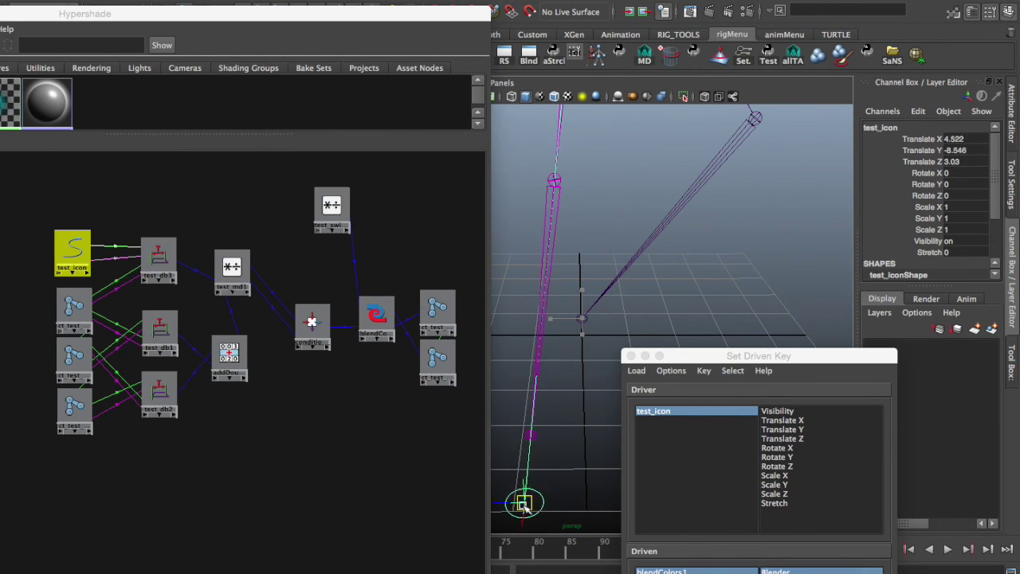
{"action": "key", "text": "ctrl+z"}
Key the Blender attribute of blendColors1 against test_icon's Stretch attribute at 0 in Set Driven Key
{"action": "left_click_drag", "start_coordinate": [760, 358], "coordinate": [714, 90]}
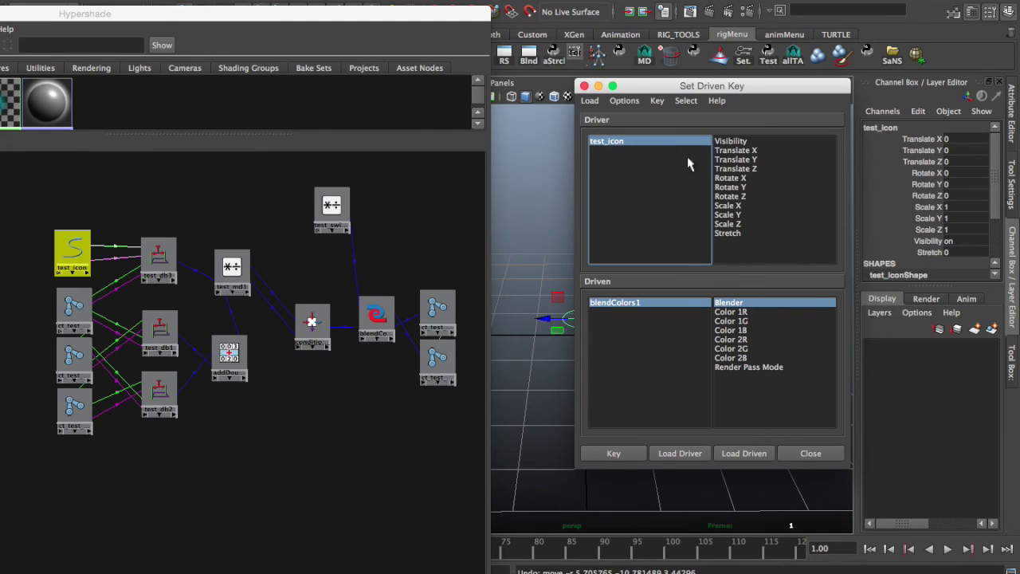
{"action": "left_click", "coordinate": [729, 233]}
{"action": "left_click", "coordinate": [694, 304]}
{"action": "left_click", "coordinate": [724, 303]}
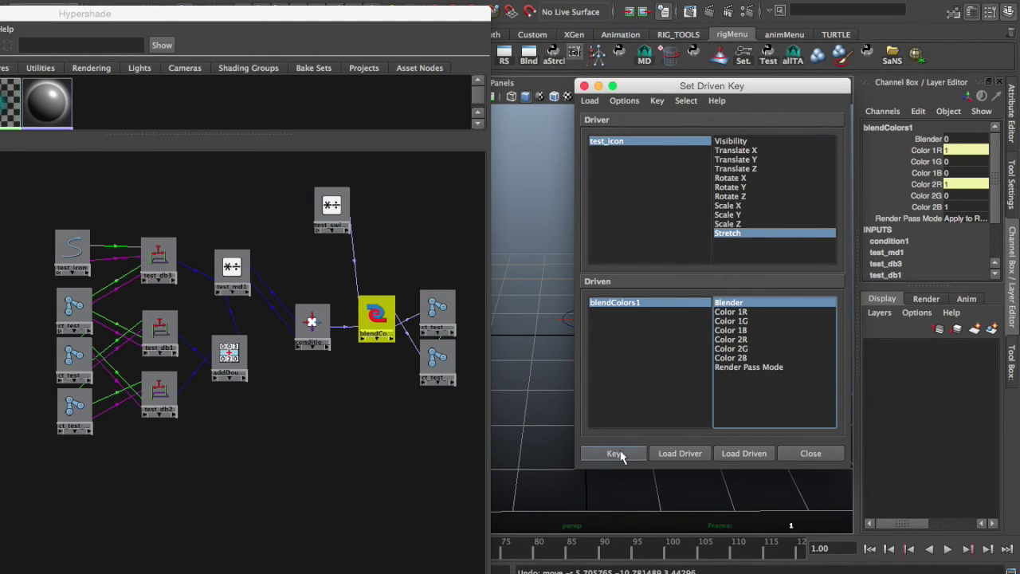
{"action": "left_click", "coordinate": [614, 453]}
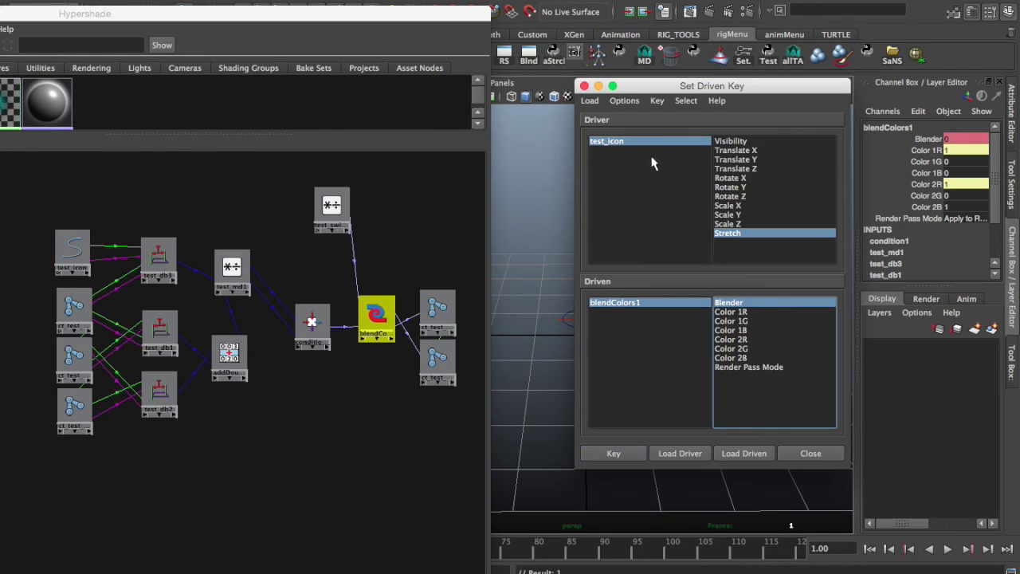
Set test_icon's Stretch to 10 and the Blender of blendColors1 to 1, key the pair and close Set Driven Key
{"action": "left_click", "coordinate": [630, 142]}
{"action": "left_click", "coordinate": [932, 252]}
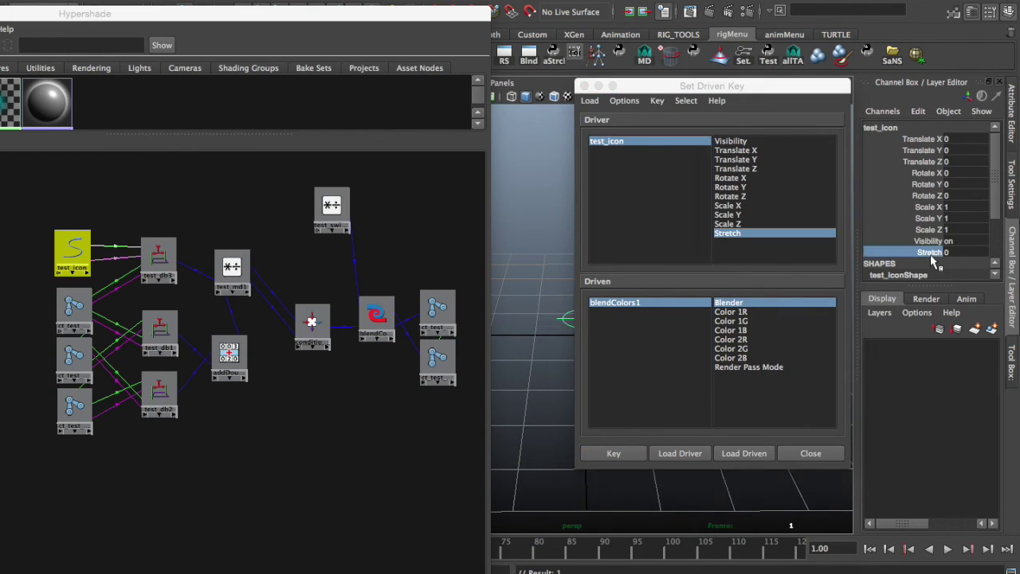
{"action": "middle_click_drag", "start_coordinate": [514, 199], "coordinate": [553, 207]}
{"action": "left_click", "coordinate": [660, 309]}
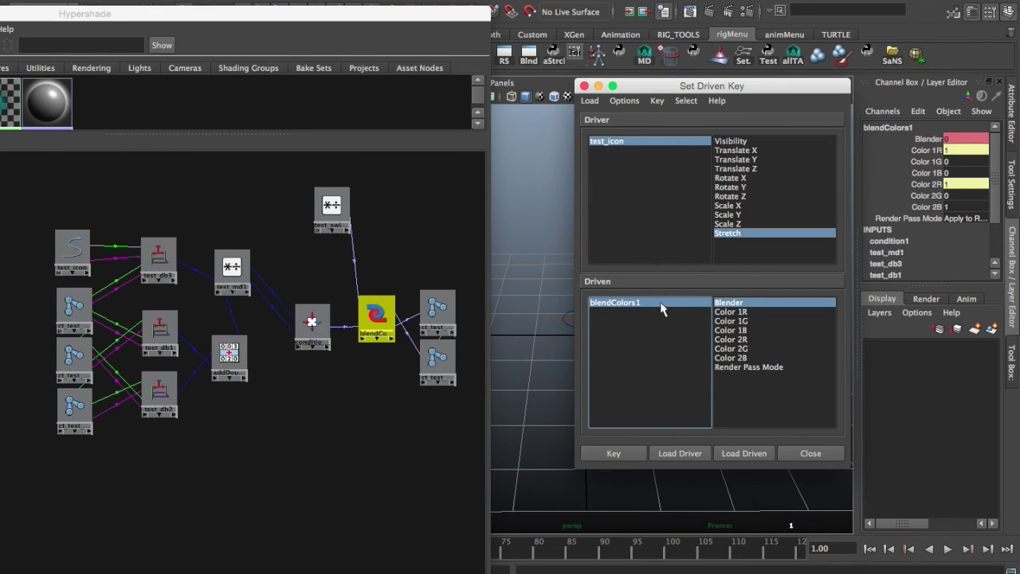
{"action": "double_click", "coordinate": [956, 139]}
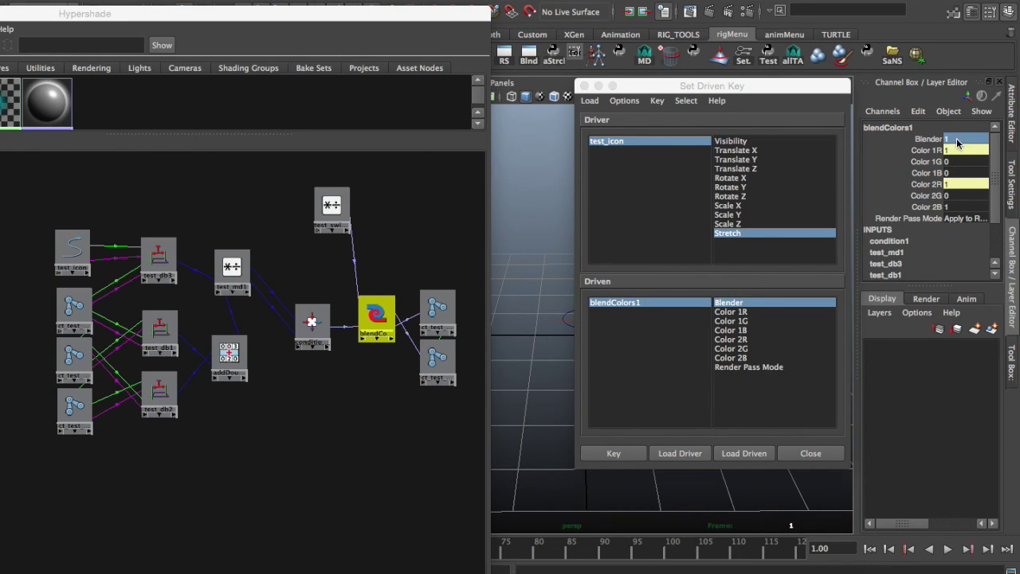
{"action": "left_click", "coordinate": [614, 454]}
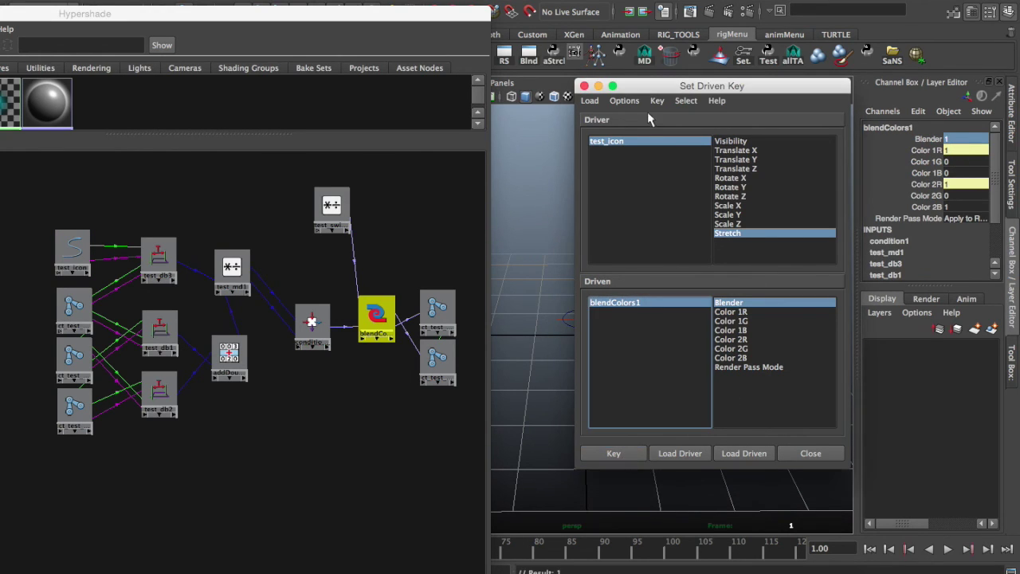
{"action": "left_click", "coordinate": [584, 86]}
Test the keyed stretch by moving test_icon around in the viewport, and undo the move
{"action": "key", "text": "f"}
{"action": "left_click", "coordinate": [585, 319]}
{"action": "left_click_drag", "start_coordinate": [626, 317], "coordinate": [512, 202], "text": "alt"}
{"action": "middle_click_drag", "start_coordinate": [513, 203], "coordinate": [682, 205], "text": "alt"}
{"action": "left_click_drag", "start_coordinate": [683, 205], "coordinate": [658, 306]}
{"action": "key", "text": "z"}
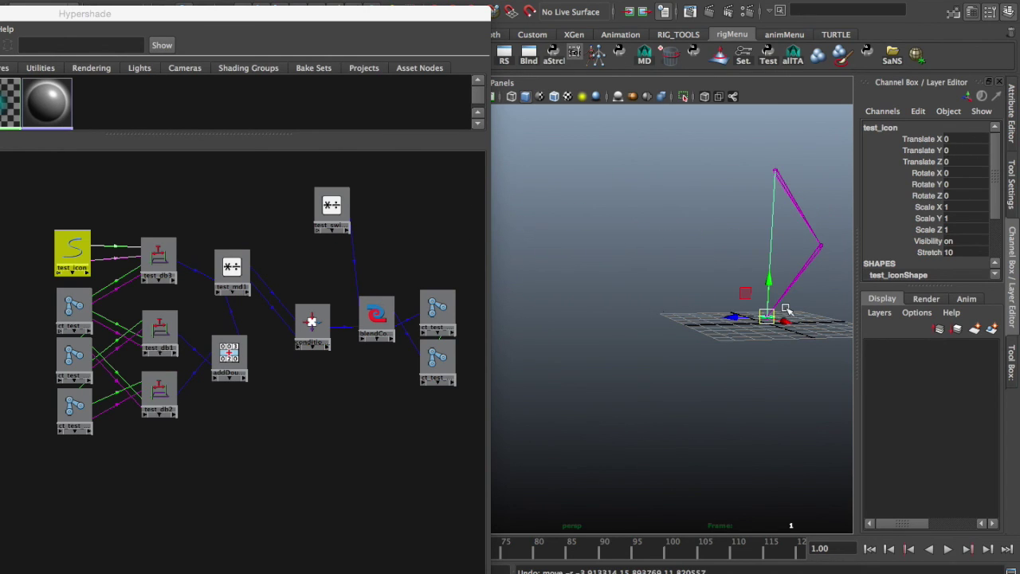
Move Hypershade off the Outliner and collapse the ct_test_01_trash_pad and test_icon hierarchies, leaving nothing selected
{"action": "left_click_drag", "start_coordinate": [259, 23], "coordinate": [773, 7]}
{"action": "left_click", "coordinate": [207, 4]}
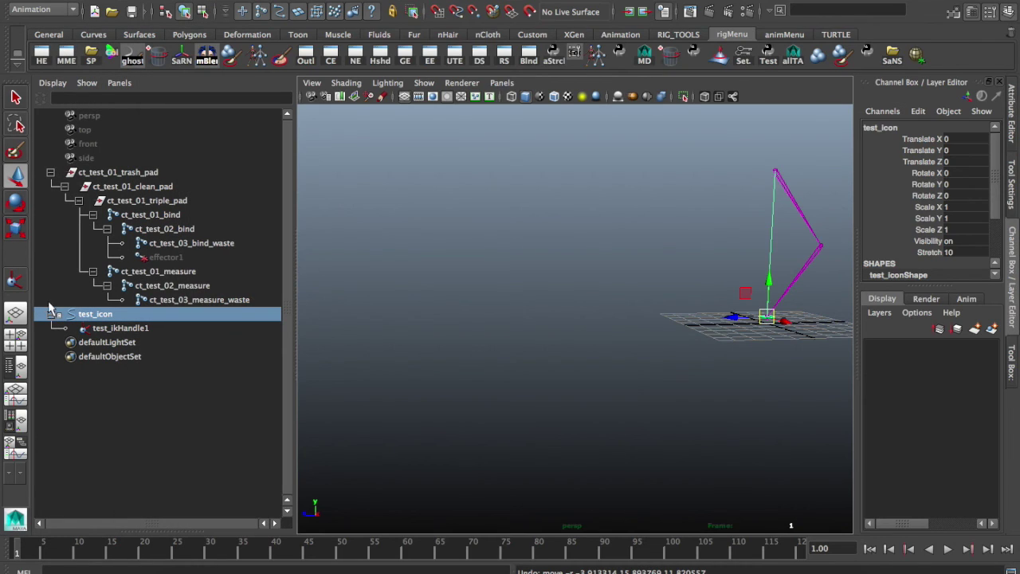
{"action": "left_click", "coordinate": [50, 172]}
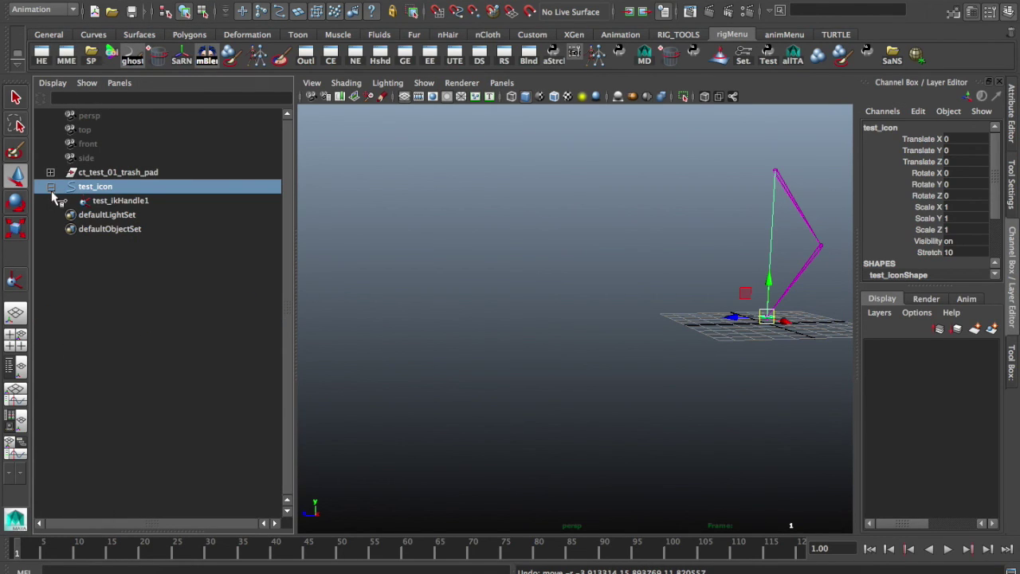
{"action": "left_click", "coordinate": [50, 187]}
{"action": "left_click", "coordinate": [341, 282]}
{"action": "left_click", "coordinate": [135, 174]}
{"action": "left_click", "coordinate": [104, 186]}
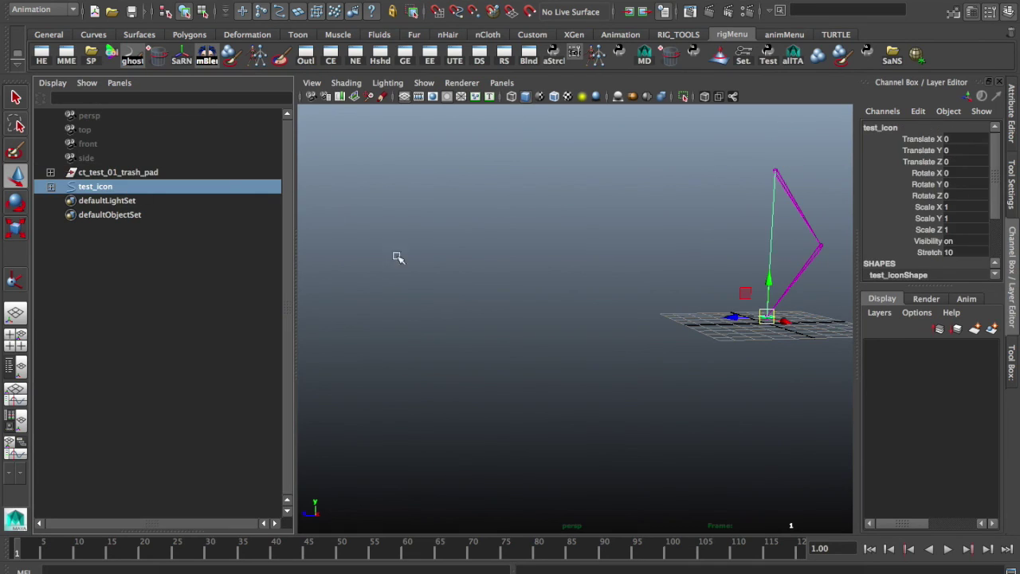
{"action": "left_click", "coordinate": [568, 369]}
Create a NURBS circle at the origin
{"action": "left_click", "coordinate": [200, 2]}
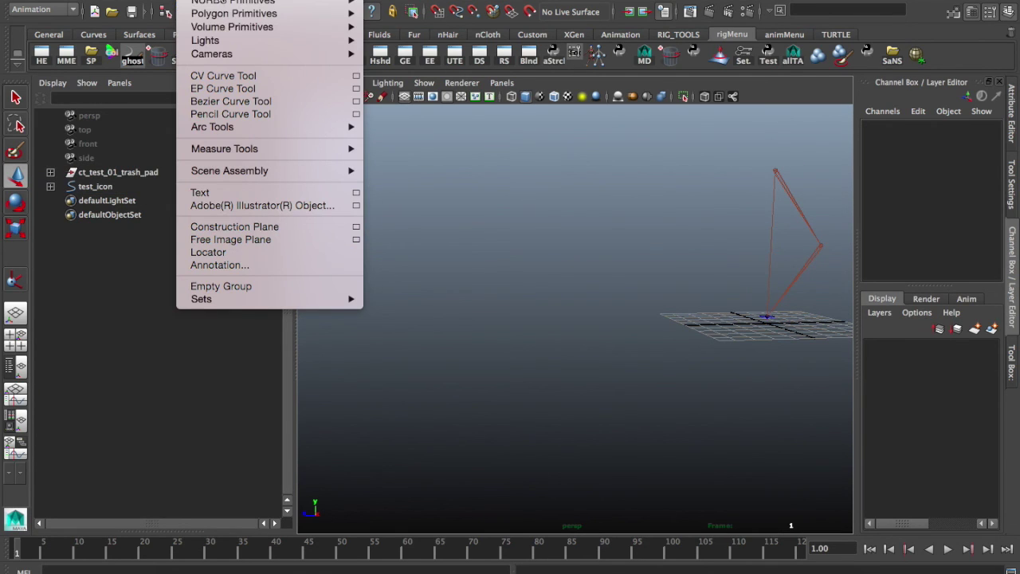
{"action": "mouse_move", "coordinate": [235, 16]}
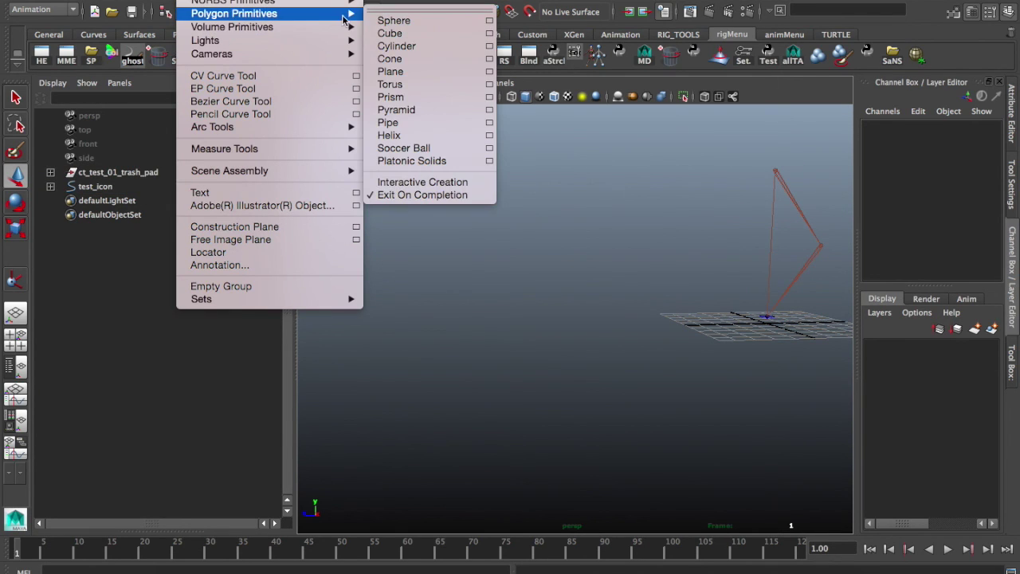
{"action": "mouse_move", "coordinate": [311, 2]}
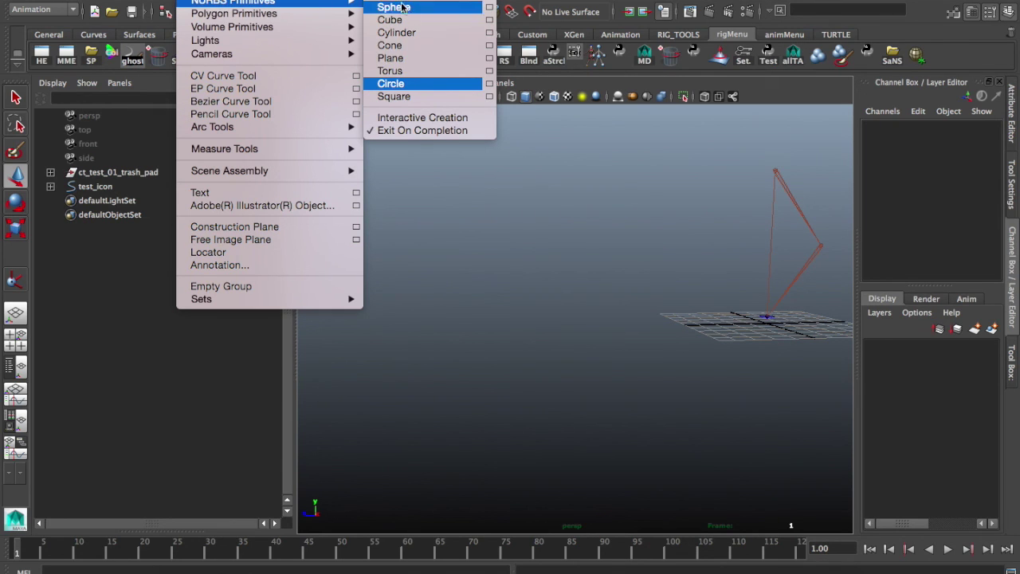
{"action": "left_click", "coordinate": [421, 84]}
Scale the new circle up until it surrounds the grid, and freeze its transforms and delete its history
{"action": "left_click_drag", "start_coordinate": [637, 319], "coordinate": [635, 361], "text": "alt"}
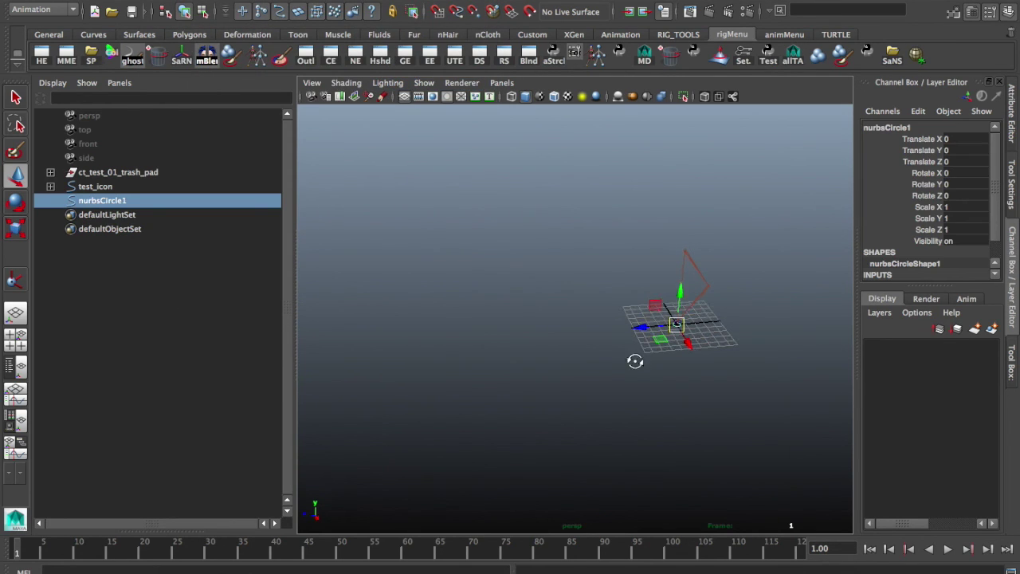
{"action": "key", "text": "r"}
{"action": "left_click_drag", "start_coordinate": [675, 323], "coordinate": [770, 355]}
{"action": "mouse_move", "coordinate": [626, 423]}
{"action": "right_mouse_down"}
{"action": "mouse_move", "coordinate": [726, 405]}
{"action": "mouse_move", "coordinate": [701, 407]}
{"action": "mouse_move", "coordinate": [727, 438]}
{"action": "right_mouse_up"}
{"action": "left_click_drag", "start_coordinate": [728, 439], "coordinate": [730, 435]}
{"action": "left_click", "coordinate": [704, 412]}
Parent ct_test_01_trash_pad and test_icon under nurbsCircle1 and select the circle
{"action": "left_click_drag", "start_coordinate": [106, 174], "coordinate": [115, 203]}
{"action": "key", "text": "p"}
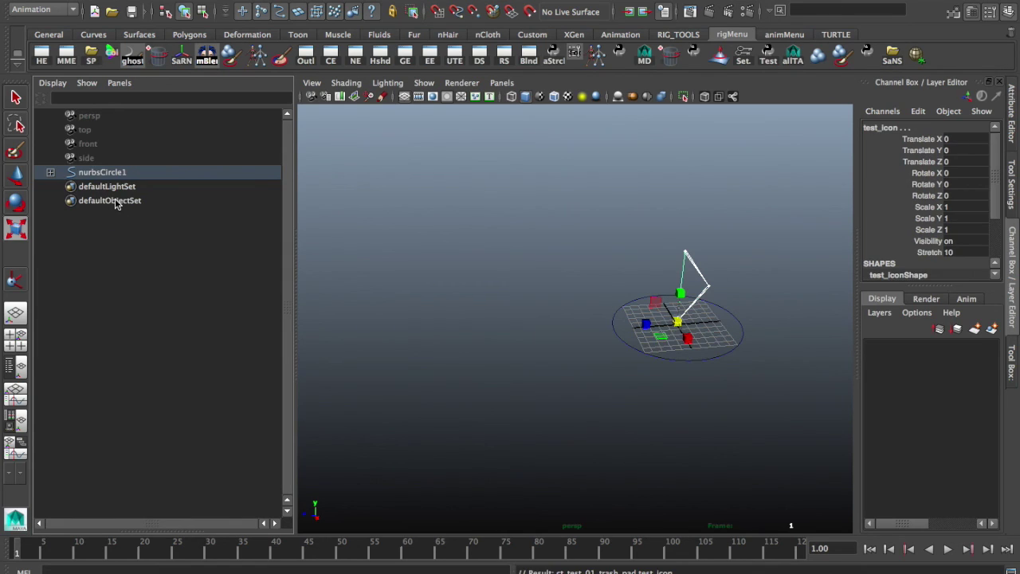
{"action": "left_click", "coordinate": [105, 174]}
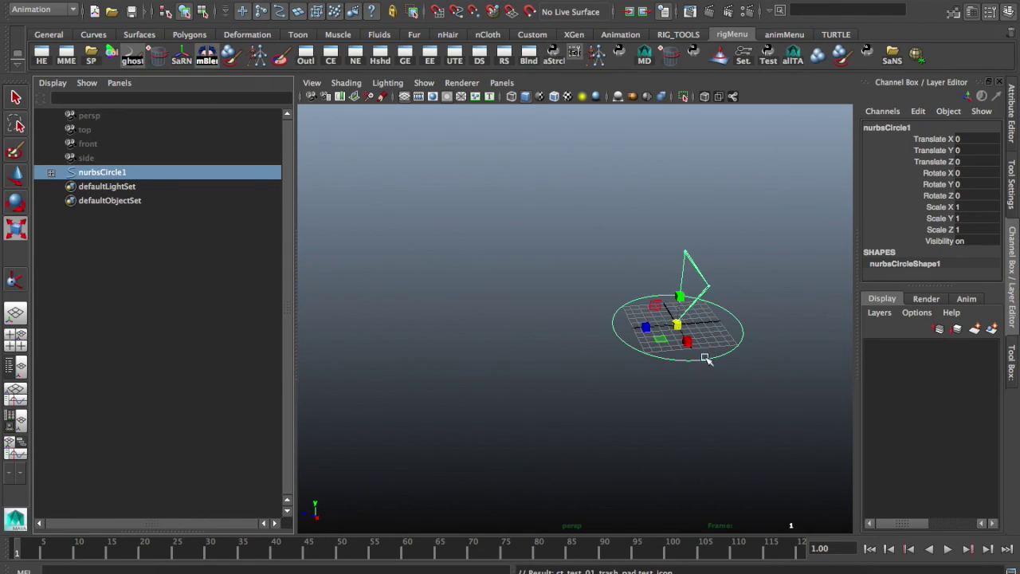
Scale nurbsCircle1 uniformly to about 4.54 so the whole rig grows with it
{"action": "left_click_drag", "start_coordinate": [677, 324], "coordinate": [783, 353]}
{"action": "scroll", "coordinate": [783, 354], "scroll_direction": "down", "scroll_amount": 5}
{"action": "left_click_drag", "start_coordinate": [665, 341], "coordinate": [834, 353], "text": "alt"}
{"action": "scroll", "coordinate": [667, 317], "scroll_direction": "up", "scroll_amount": 3}
{"action": "scroll", "coordinate": [768, 345], "scroll_direction": "up", "scroll_amount": 3}
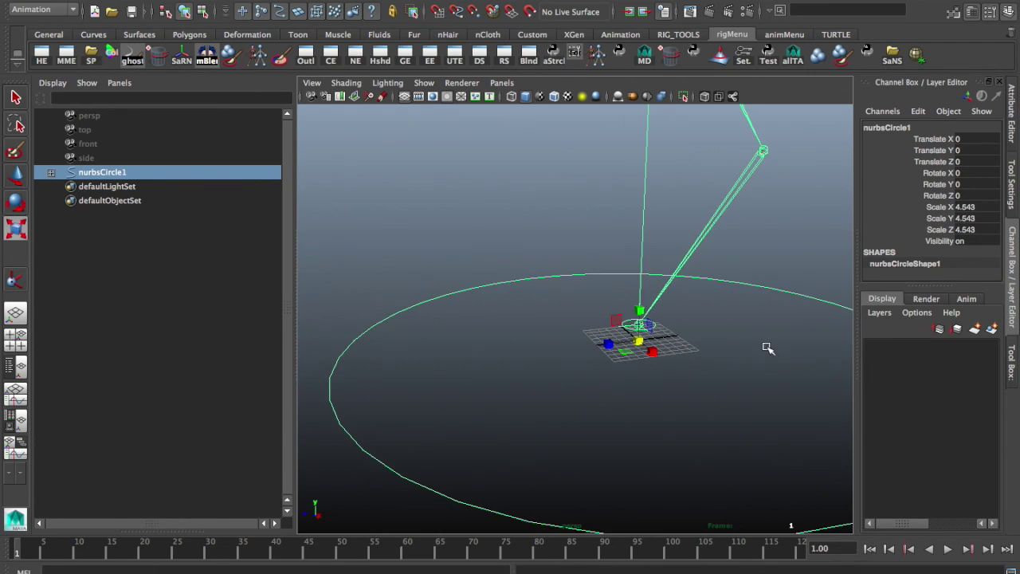
Test the stretch on the scaled rig by moving test_icon far below the circle
{"action": "left_click", "coordinate": [733, 340]}
{"action": "left_click", "coordinate": [656, 325]}
{"action": "key", "text": "w"}
{"action": "scroll", "coordinate": [647, 350], "scroll_direction": "down", "scroll_amount": 5}
{"action": "left_click_drag", "start_coordinate": [644, 350], "coordinate": [546, 502], "text": "alt"}
{"action": "left_click_drag", "start_coordinate": [672, 318], "coordinate": [694, 355]}
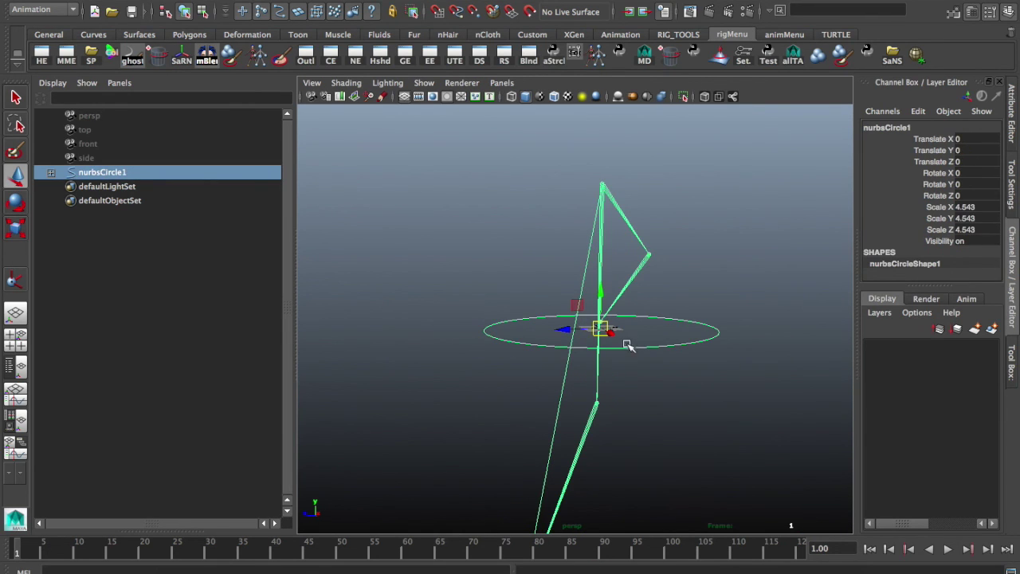
Try scaling nurbsCircle1 down to 2.21, and undo that scaling and the preceding test_icon move
{"action": "key", "text": "r"}
{"action": "left_click_drag", "start_coordinate": [610, 331], "coordinate": [491, 355]}
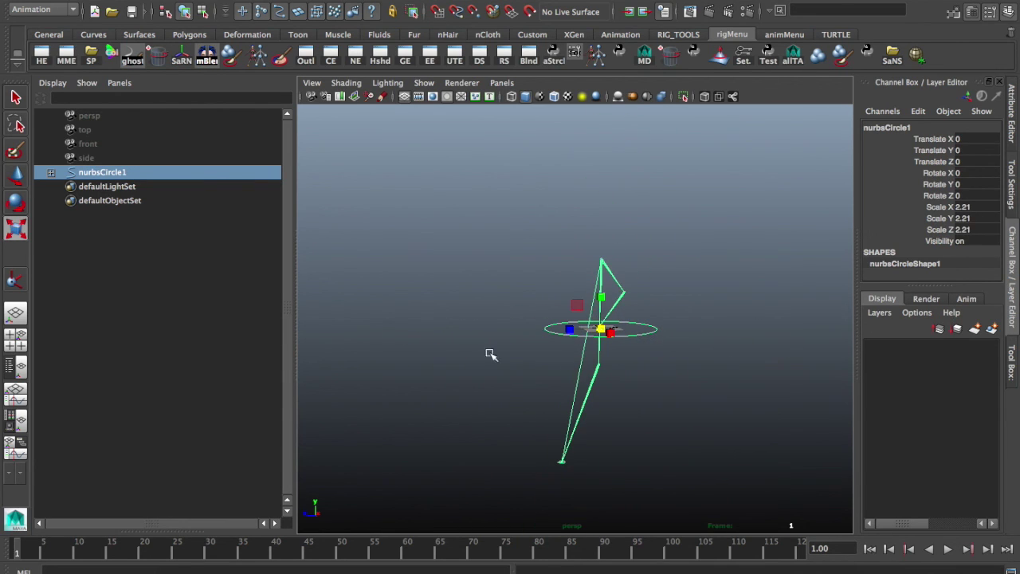
{"action": "key", "text": "z"}
{"action": "key", "text": "z"}
{"action": "key", "text": "z"}
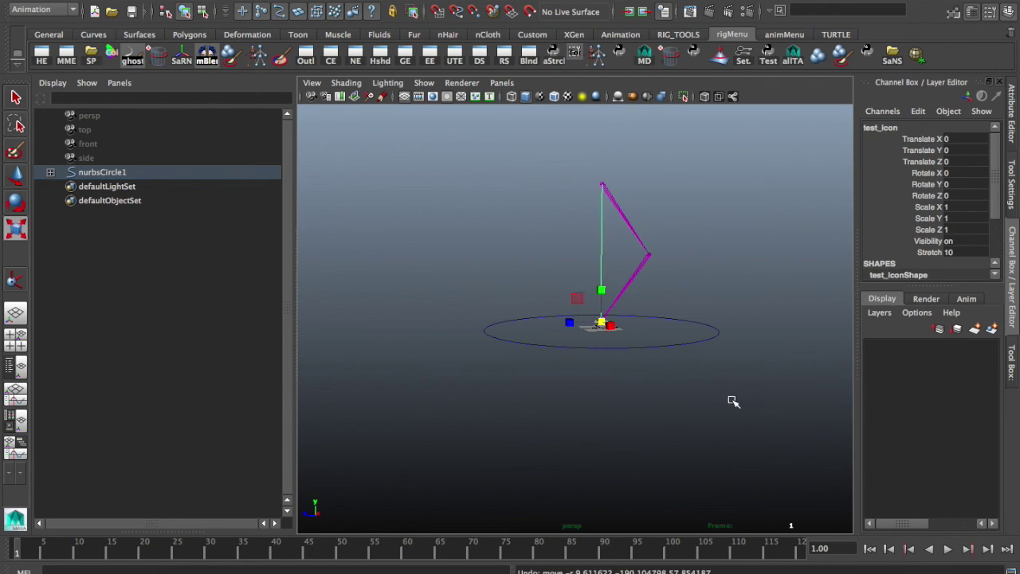
Try moving the scaled rig upward from its base and undo the move, leaving nurbsCircle1 selected
{"action": "left_click", "coordinate": [731, 400]}
{"action": "scroll", "coordinate": [740, 445], "scroll_direction": "up", "scroll_amount": 3}
{"action": "scroll", "coordinate": [678, 382], "scroll_direction": "up", "scroll_amount": 4}
{"action": "middle_click_drag", "start_coordinate": [717, 335], "coordinate": [662, 443], "text": "alt"}
{"action": "scroll", "coordinate": [664, 403], "scroll_direction": "down", "scroll_amount": 6}
{"action": "left_click_drag", "start_coordinate": [664, 403], "coordinate": [706, 450], "text": "alt"}
{"action": "key", "text": "w"}
{"action": "left_click_drag", "start_coordinate": [587, 373], "coordinate": [555, 285]}
{"action": "key", "text": "z"}
{"action": "left_click", "coordinate": [712, 350]}
{"action": "key", "text": "z"}
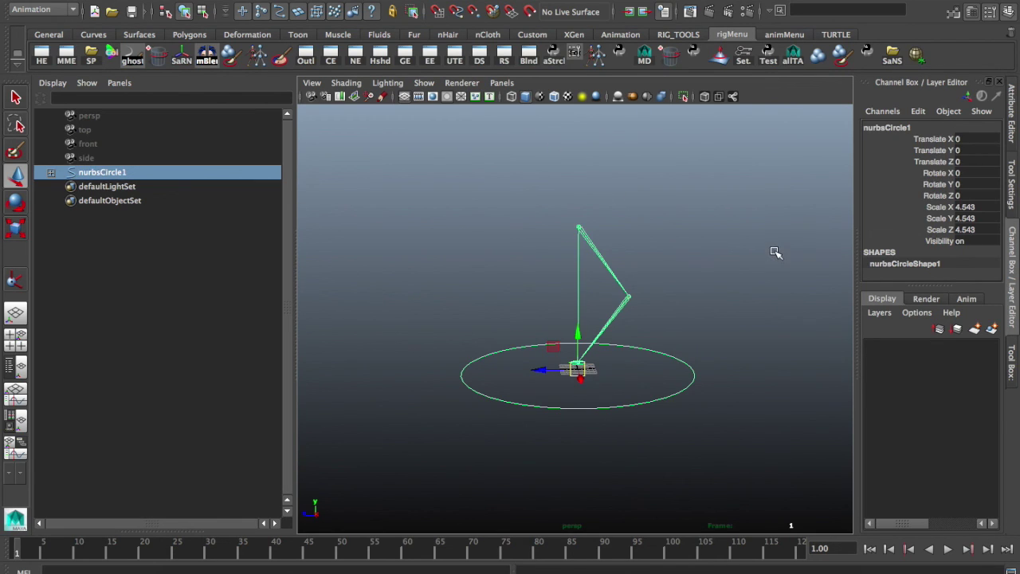